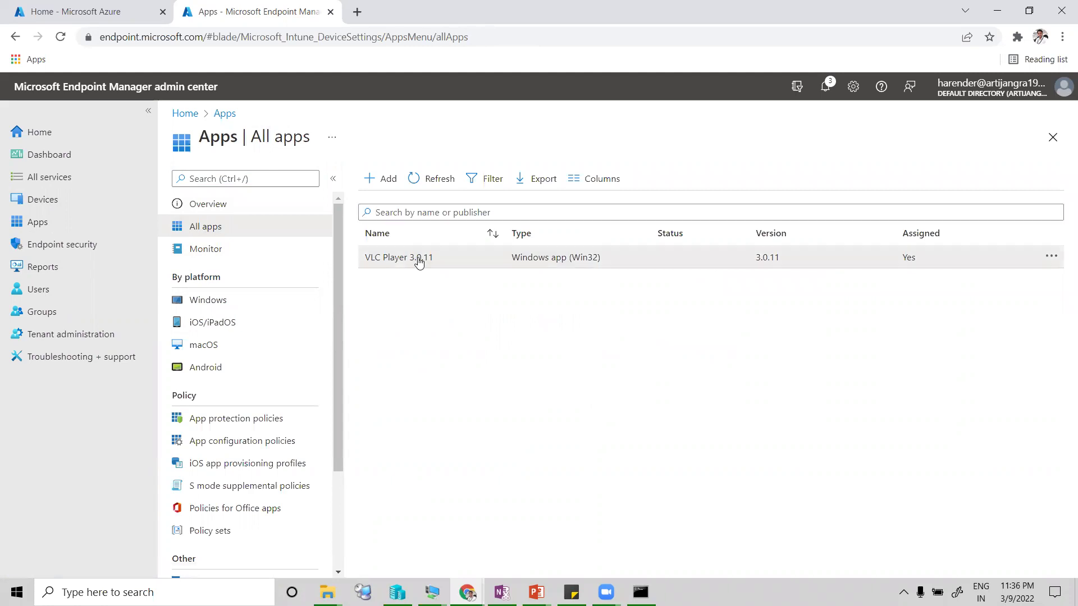
# Open the properties of the VLC Player 3.0.11 app and review its Assignments section.
pyautogui.click(418, 260)
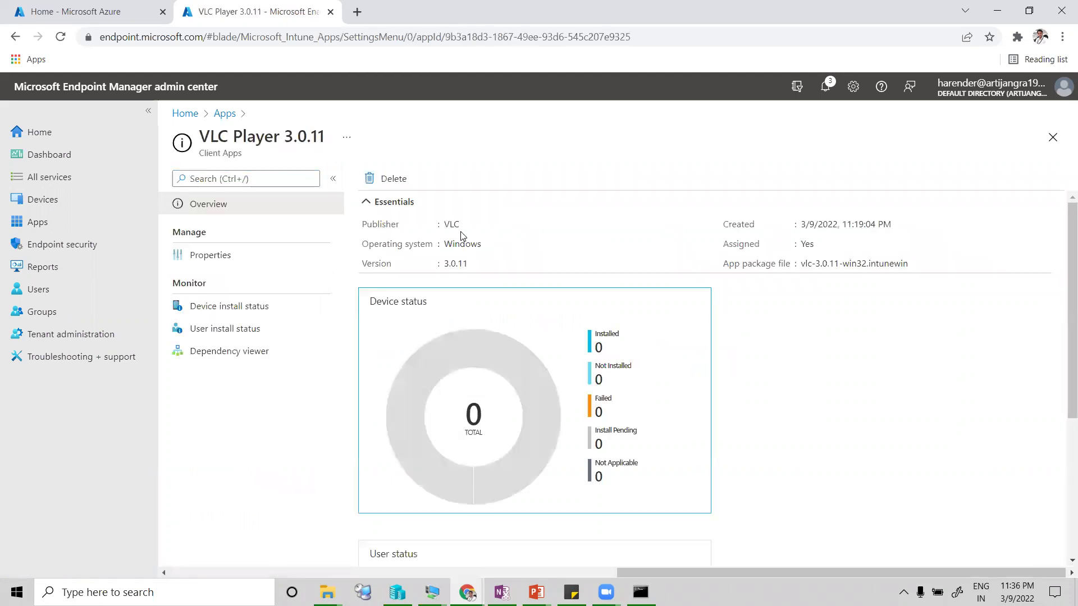
pyautogui.click(240, 261)
pyautogui.scroll(-7, 493, 384)
pyautogui.scroll(-4, 502, 400)
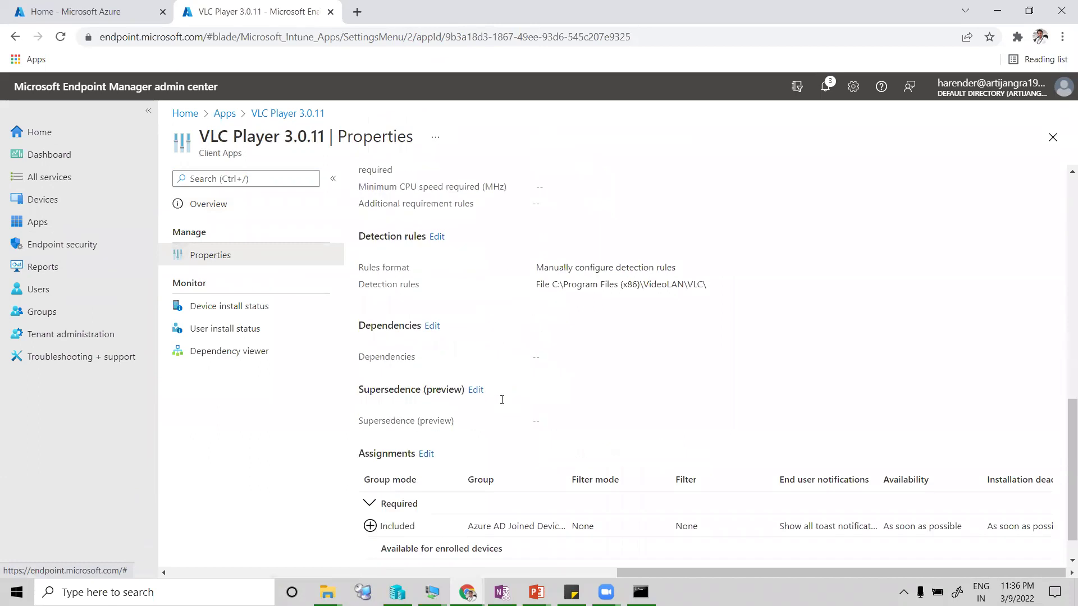
pyautogui.scroll(-1, 402, 357)
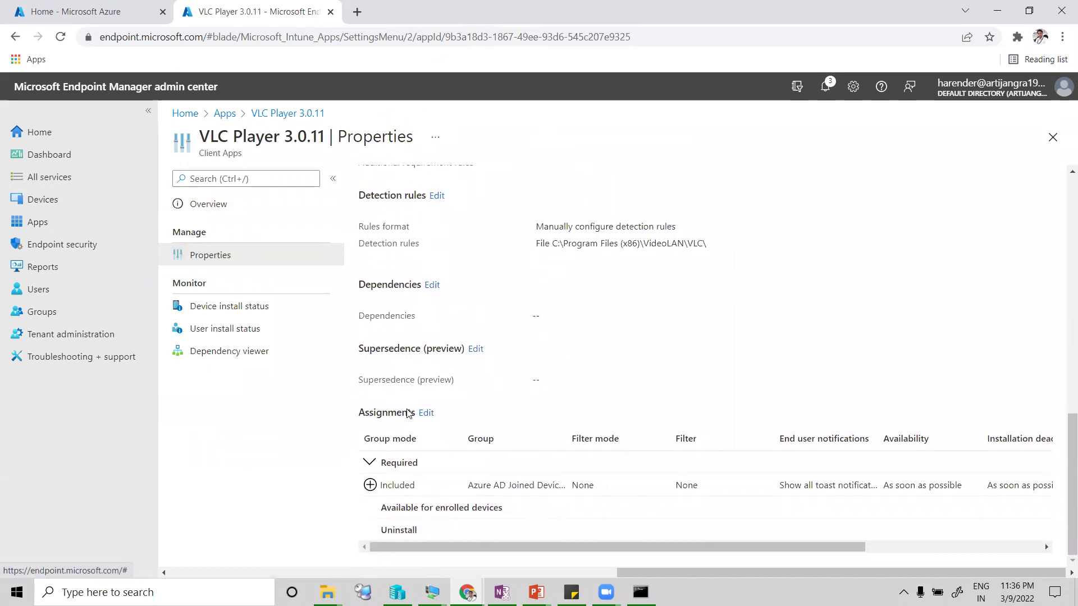
# Widen the Group column of the app's assignments and read the full name of the group included under Required.
pyautogui.moveTo(360, 414); pyautogui.dragTo(402, 414)
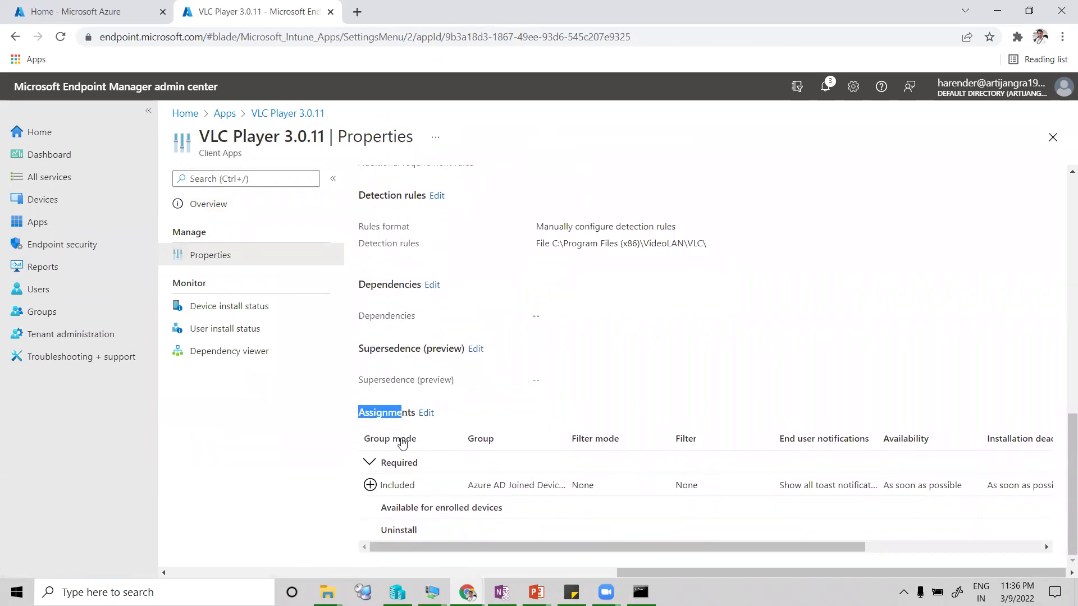
pyautogui.click(470, 486)
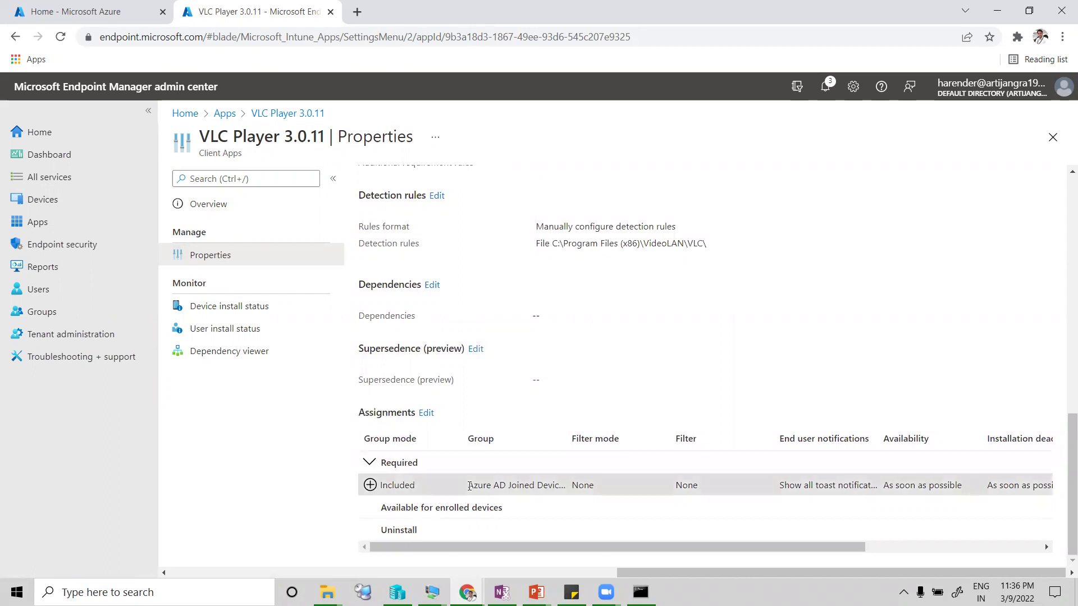
pyautogui.moveTo(471, 486); pyautogui.dragTo(566, 488)
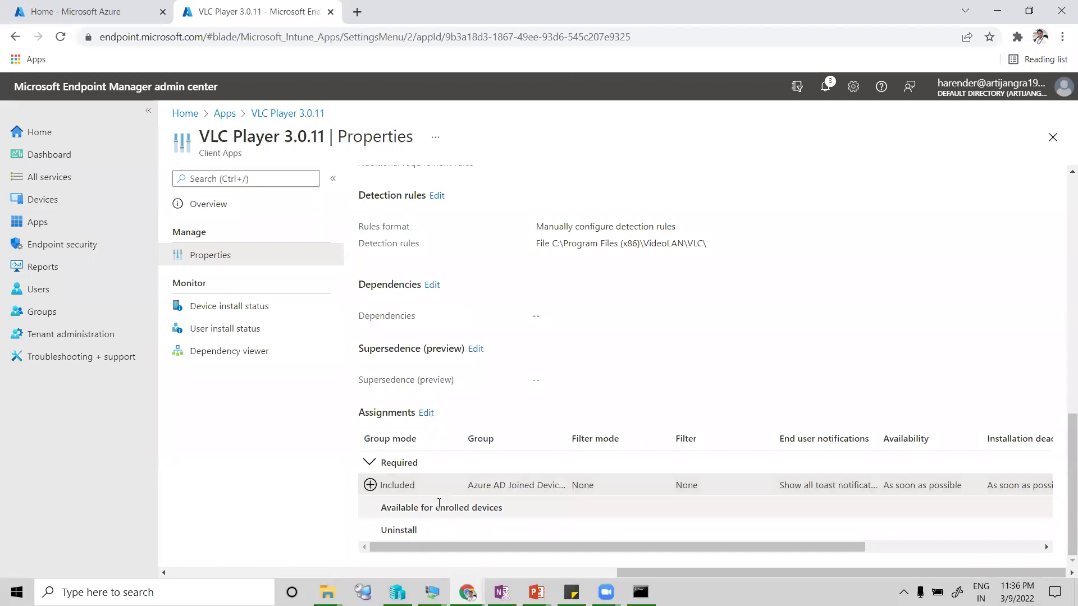
pyautogui.moveTo(429, 547); pyautogui.dragTo(469, 540)
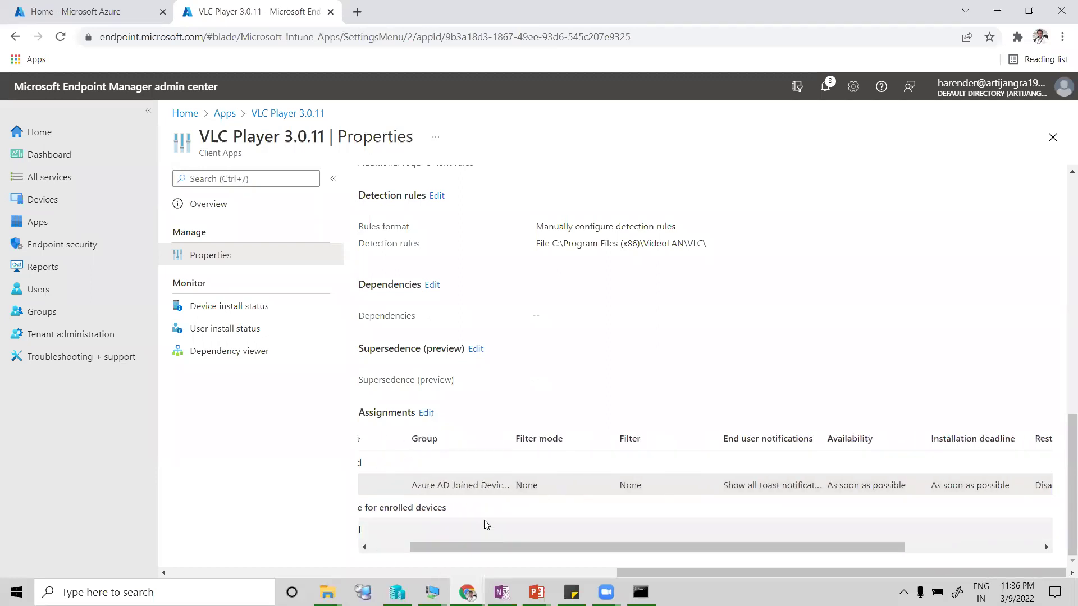
pyautogui.moveTo(523, 438); pyautogui.dragTo(590, 439)
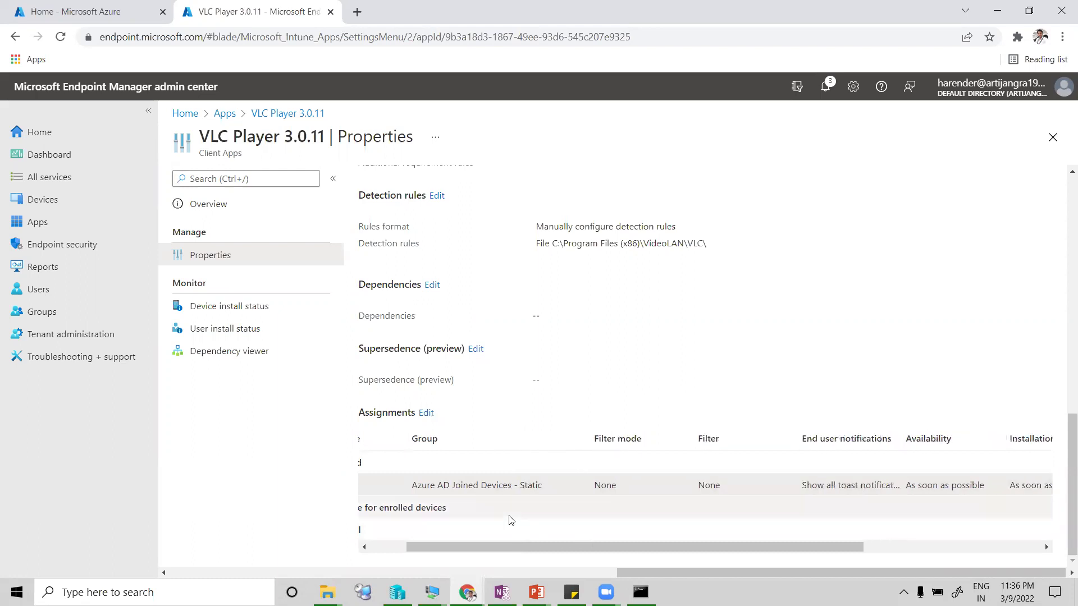
pyautogui.moveTo(414, 486); pyautogui.dragTo(545, 486)
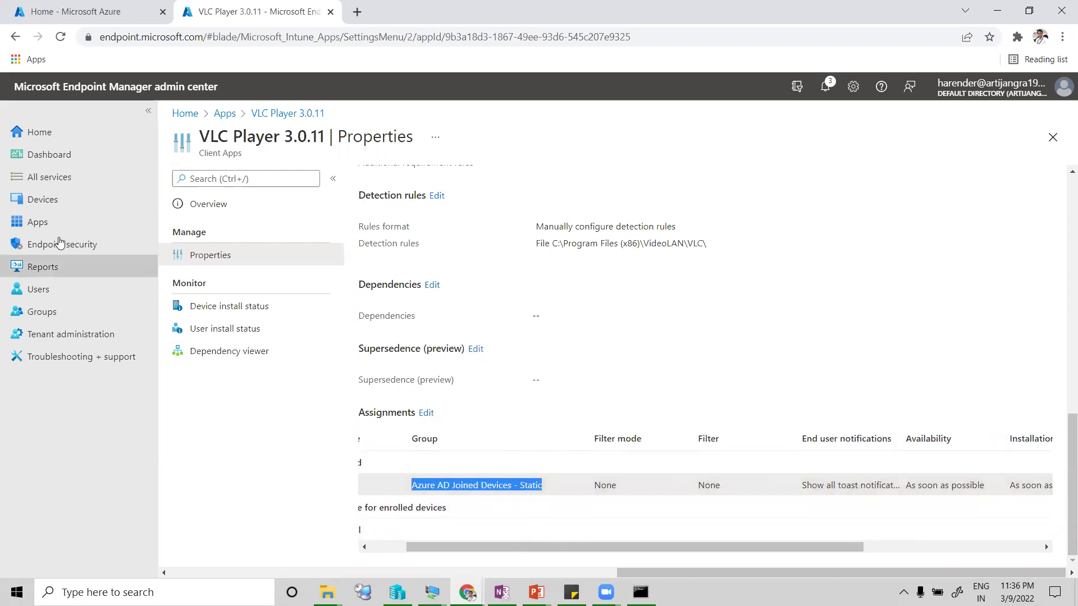
# Open the Azure AD Joined Devices - Static group and view its direct members.
pyautogui.click(46, 312)
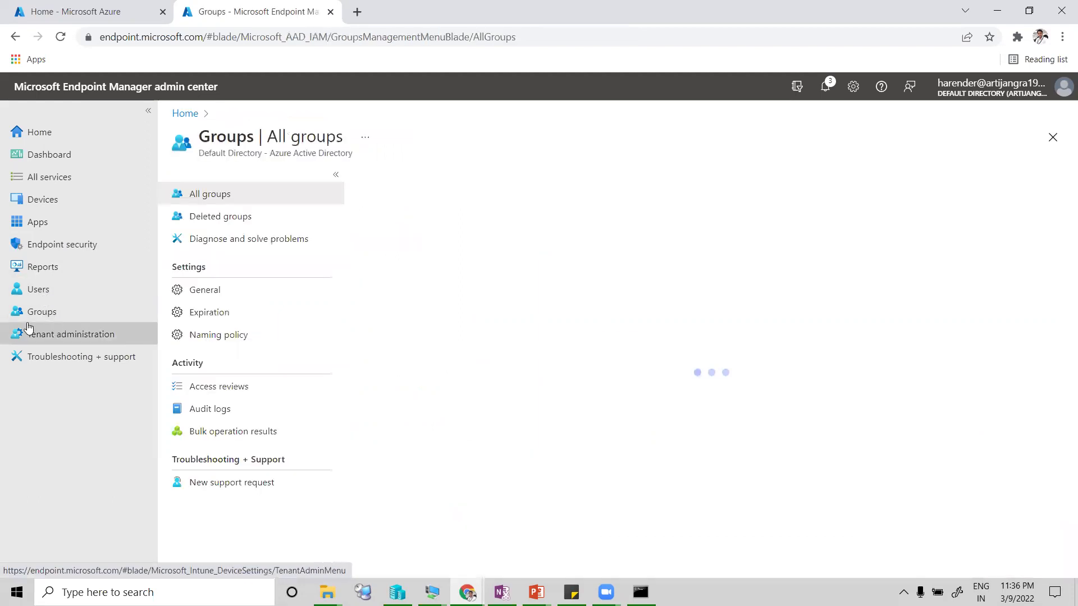
pyautogui.scroll(-1, 491, 486)
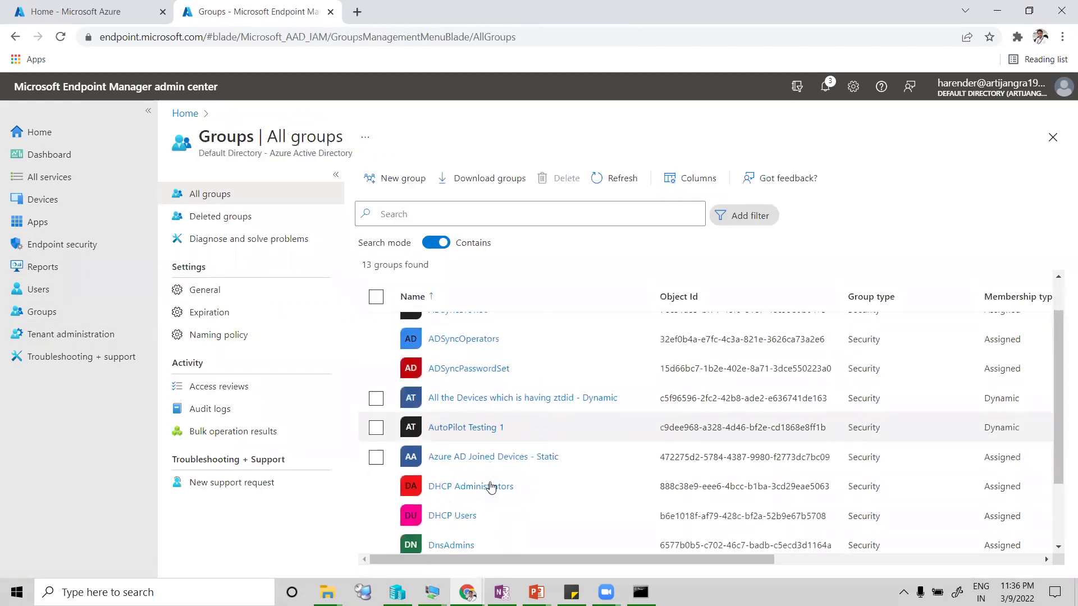
pyautogui.scroll(-1, 491, 486)
pyautogui.click(482, 435)
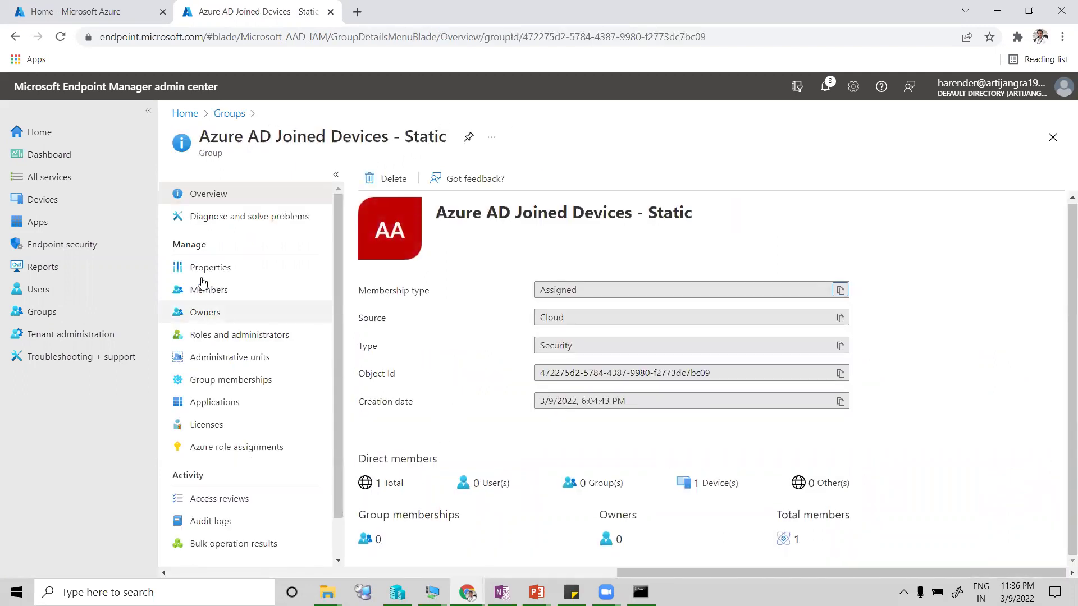
pyautogui.click(211, 297)
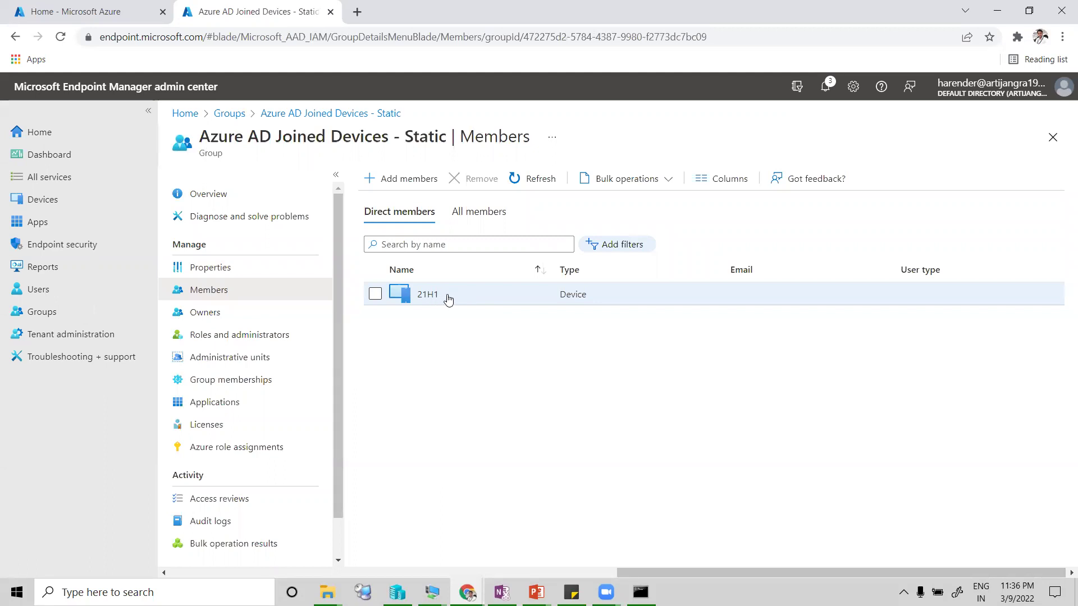
# Switch to the IntuneTest12-1909 virtual machine and open the system properties of This PC to check the computer name.
pyautogui.moveTo(433, 592)
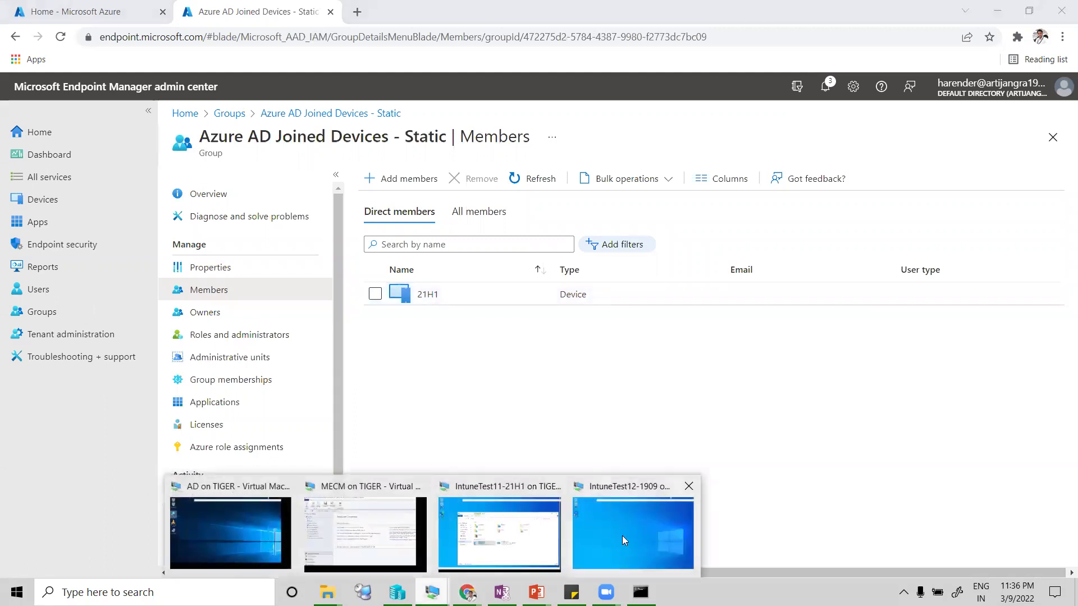
pyautogui.click(638, 525)
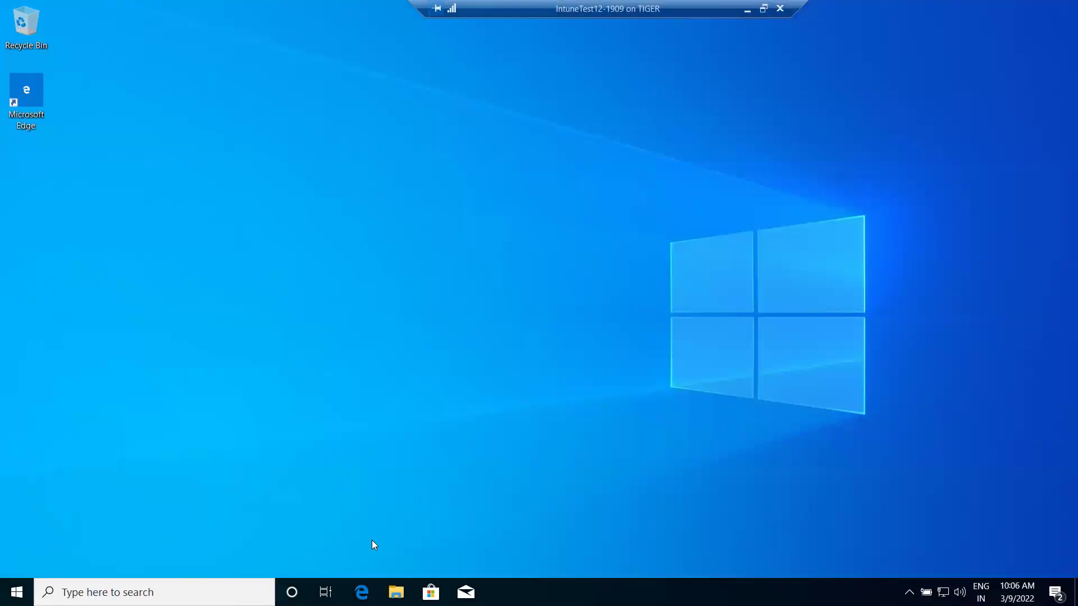
pyautogui.click(396, 592)
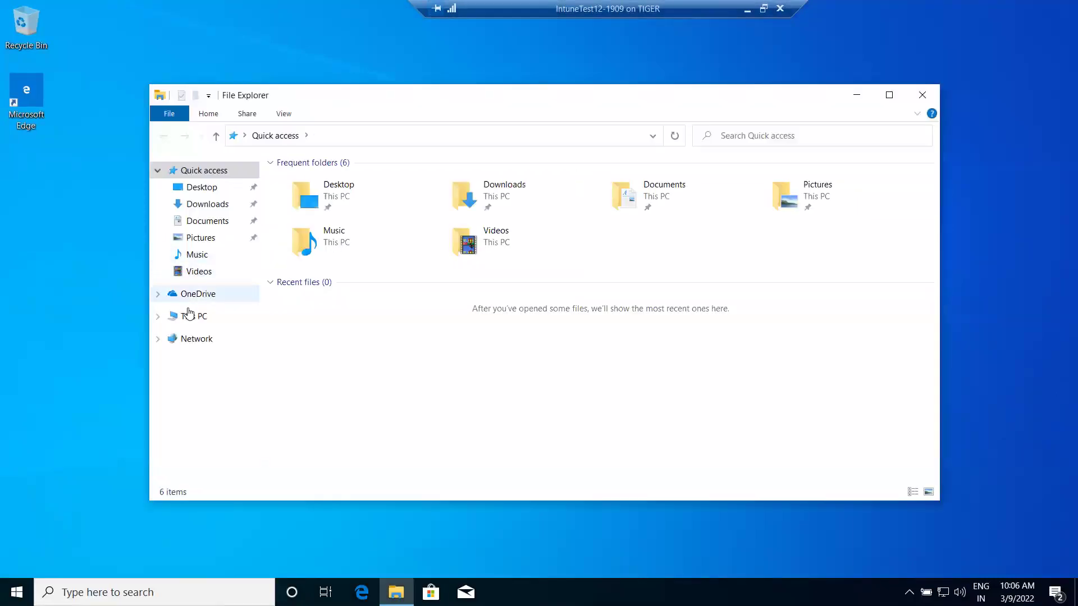
pyautogui.rightClick(189, 314)
pyautogui.click(259, 509)
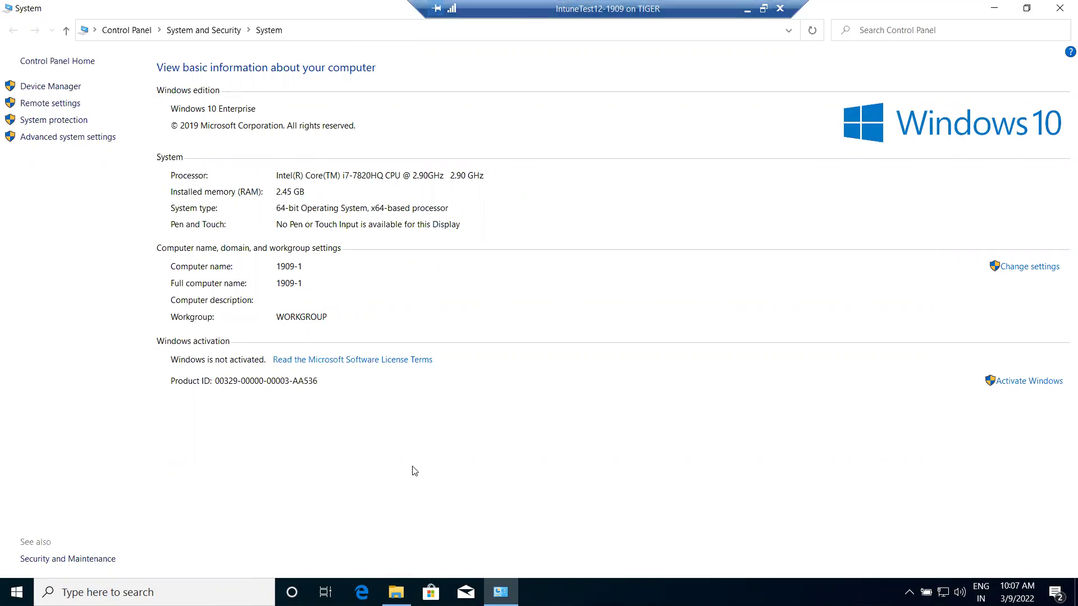
# Open Command Prompt as administrator on the virtual machine.
pyautogui.press('super')
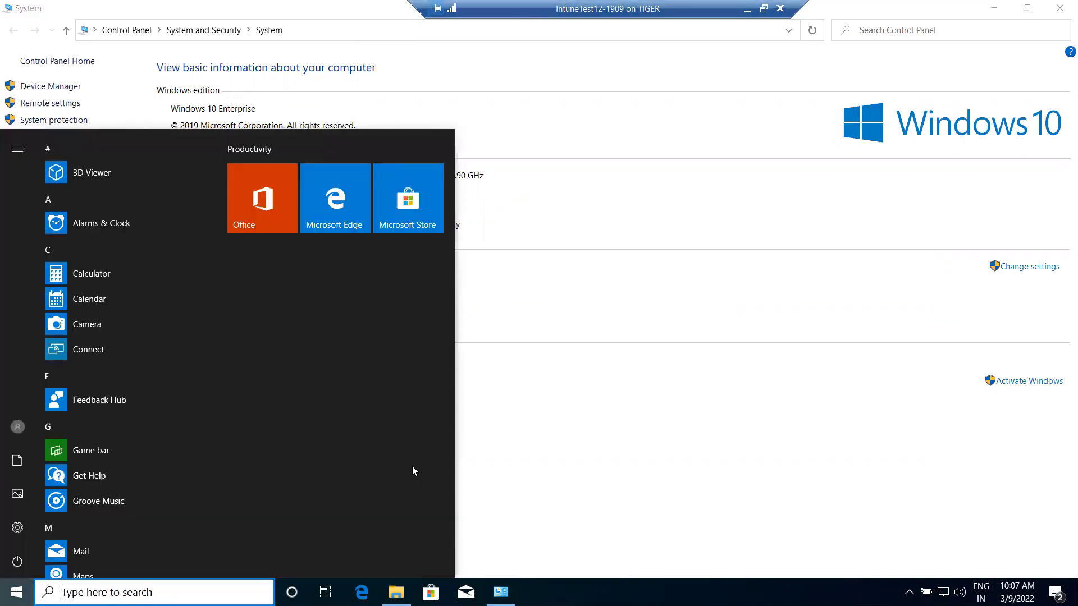
pyautogui.write('cmd')
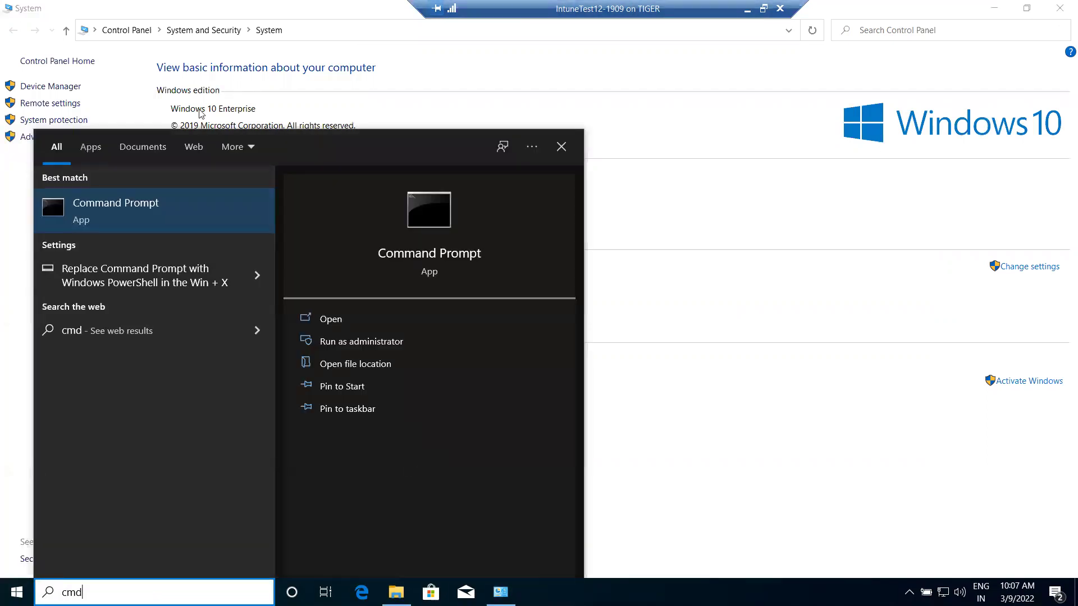
pyautogui.rightClick(109, 197)
pyautogui.click(134, 211)
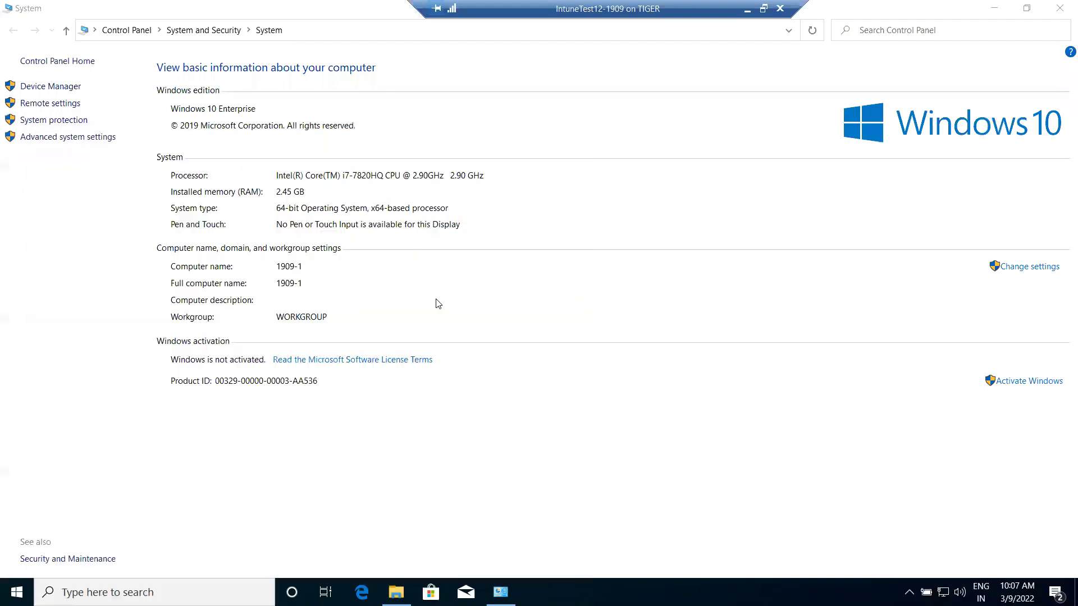
pyautogui.click(470, 386)
pyautogui.click(286, 201)
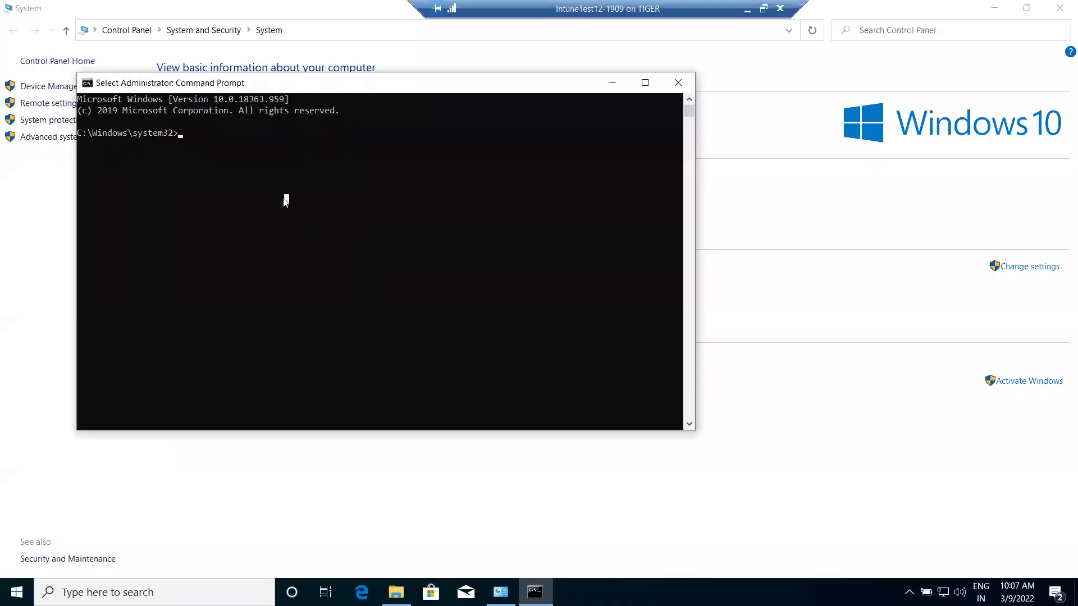
# Run dsregcmd /status to check the device's Azure AD join state, and close the Command Prompt and System windows.
pyautogui.write('dsregcm')
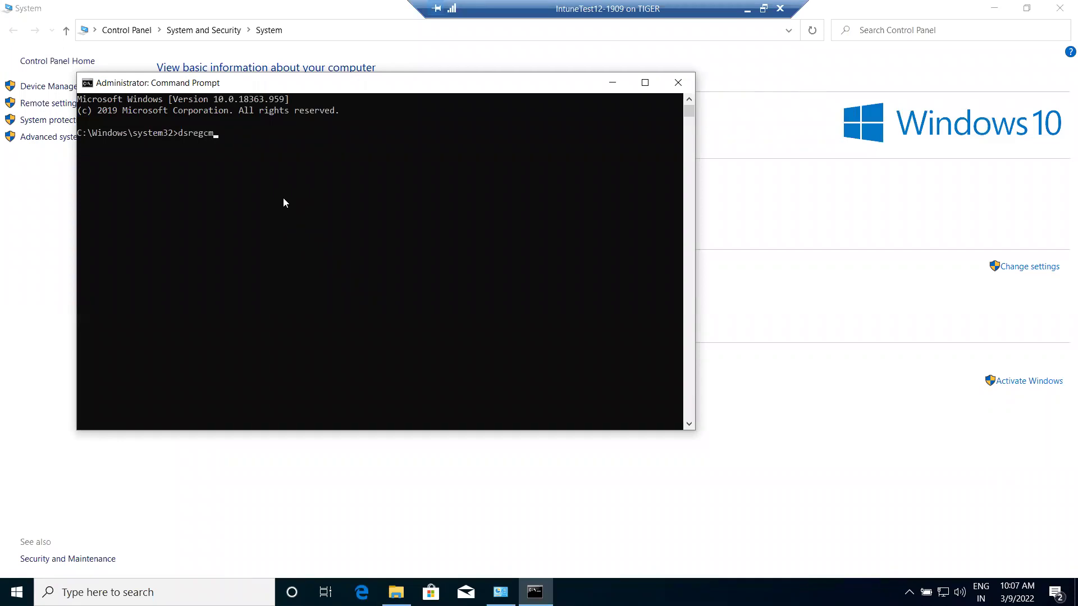
pyautogui.write('d /status')
pyautogui.press('Return')
pyautogui.scroll(20, 283, 197)
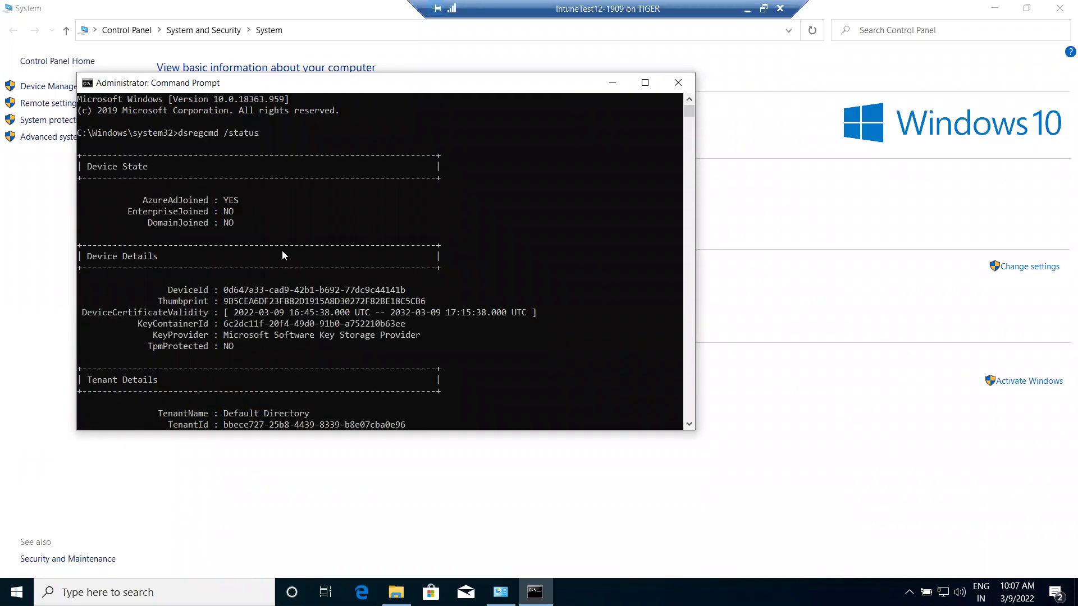
pyautogui.moveTo(148, 199); pyautogui.dragTo(237, 208)
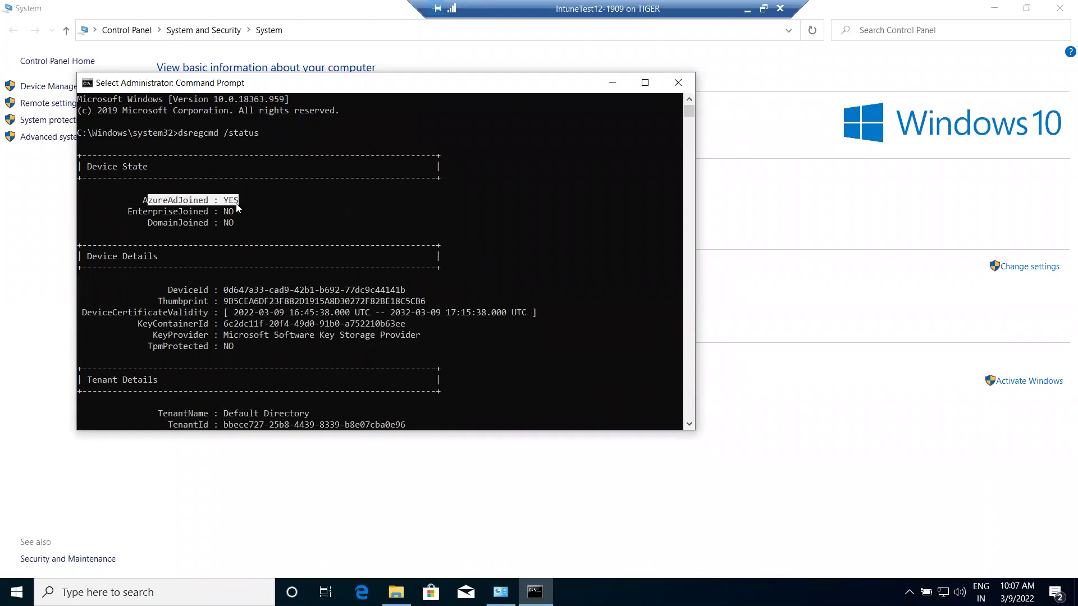
pyautogui.click(673, 90)
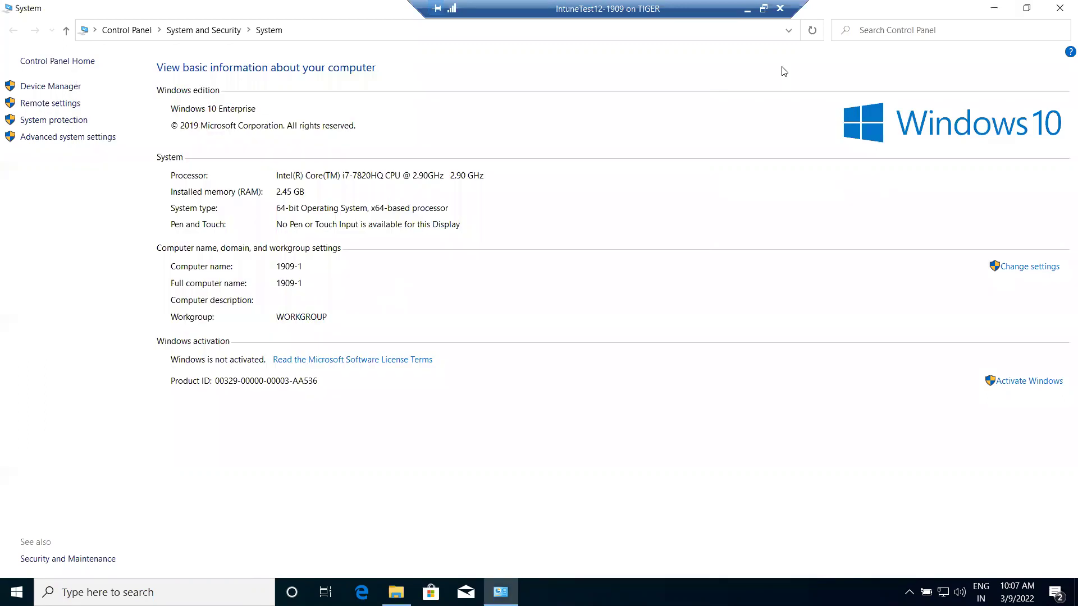
pyautogui.hotkey('alt', 'F4')
# Minimize the virtual machine, return to the Microsoft Endpoint Manager admin center and list the enrolled Windows devices.
pyautogui.moveTo(599, 9); pyautogui.dragTo(425, 8)
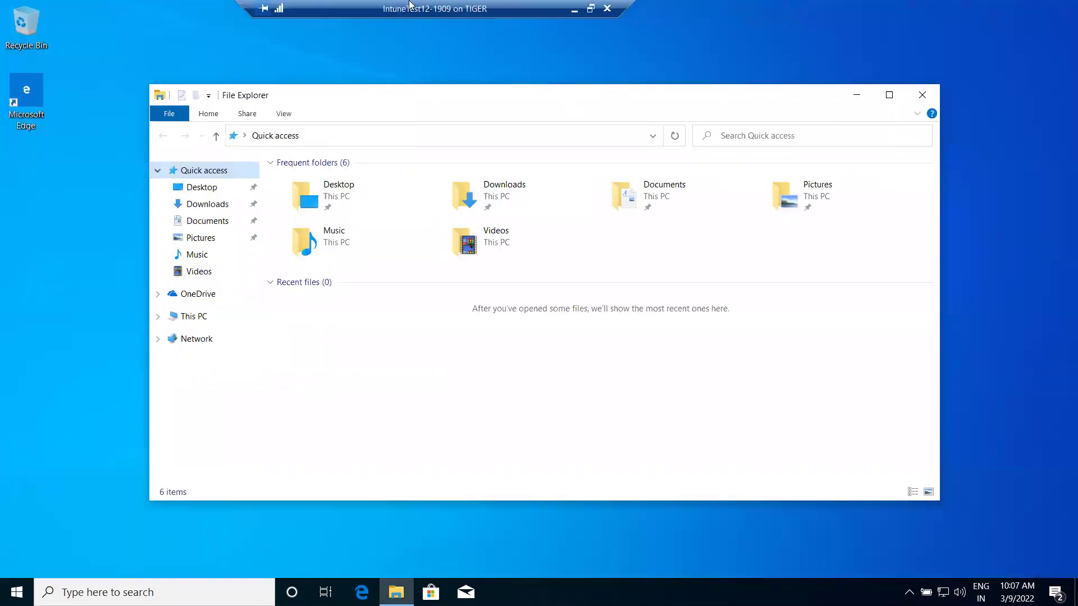
pyautogui.click(575, 8)
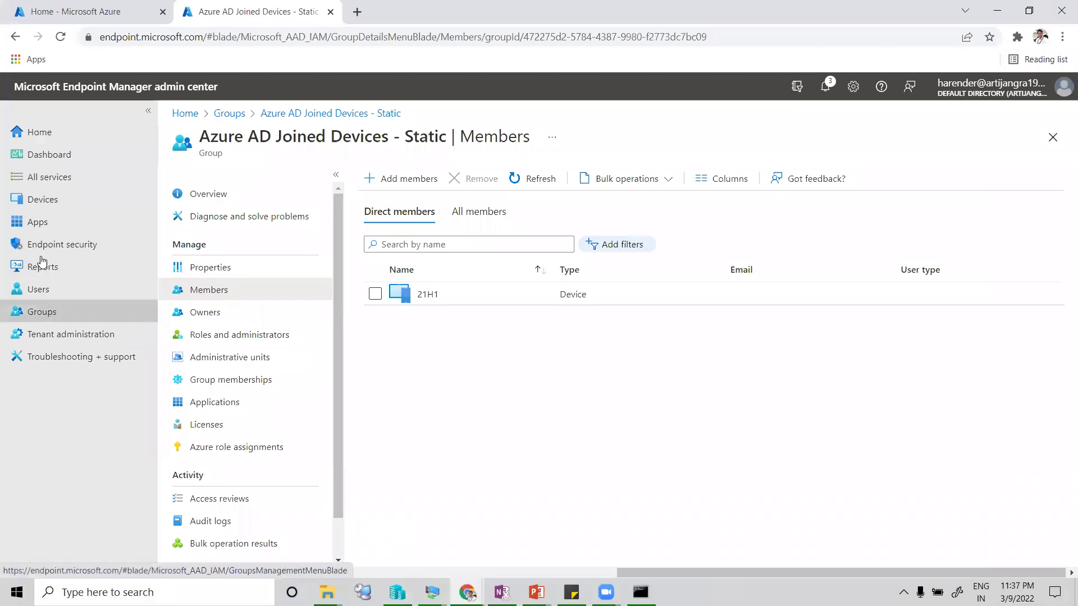
pyautogui.click(45, 200)
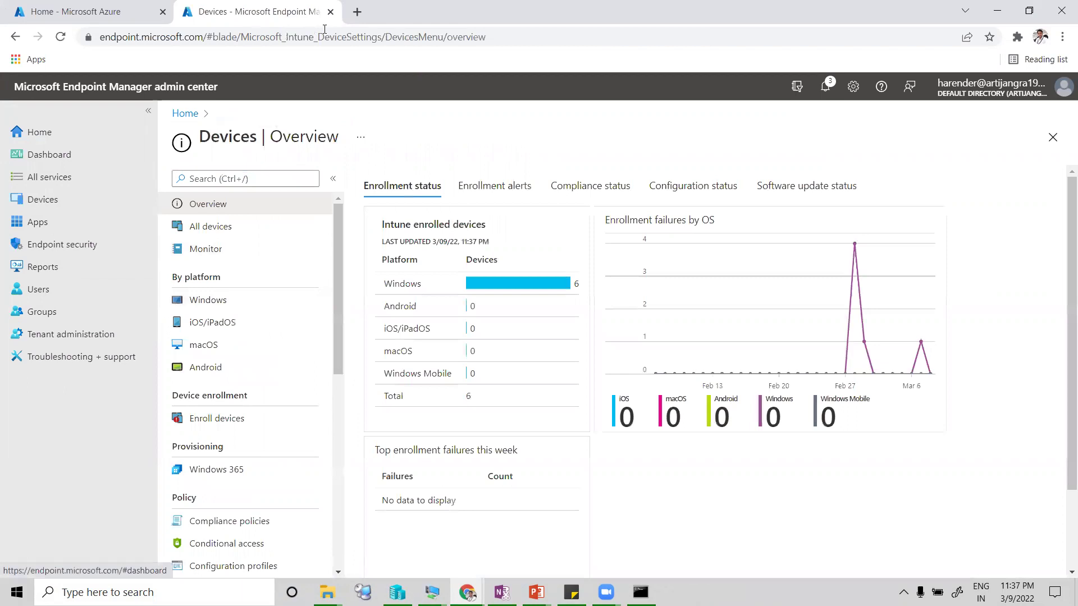
pyautogui.click(227, 301)
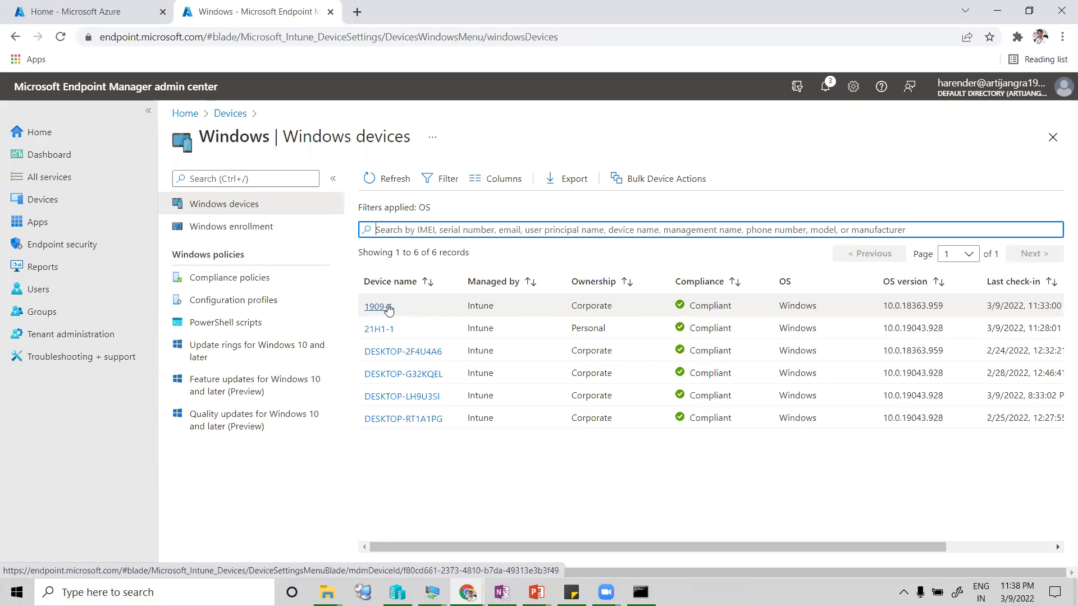
# Switch to the IntuneTest12-1909 virtual machine and open Programs and Features to check which programs are installed.
pyautogui.moveTo(432, 592)
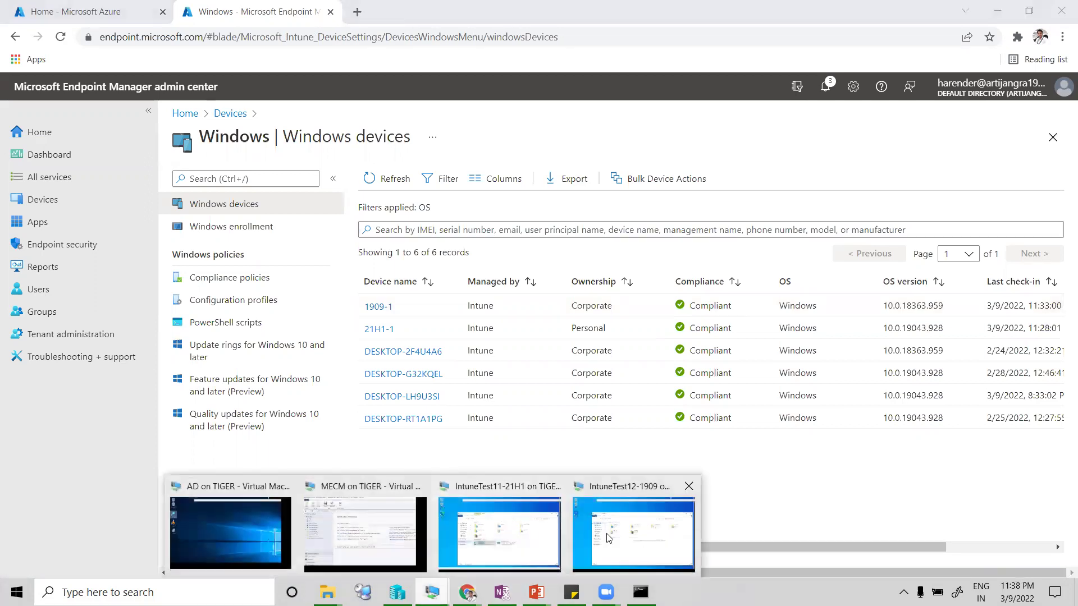
pyautogui.click(607, 538)
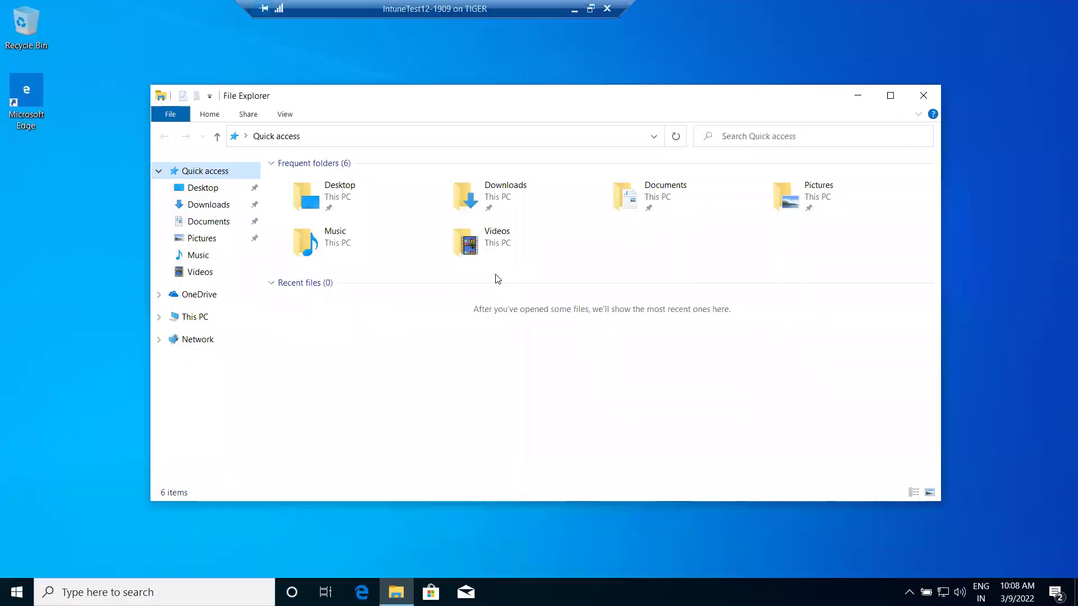
pyautogui.press('super+r')
pyautogui.write('appwizp')
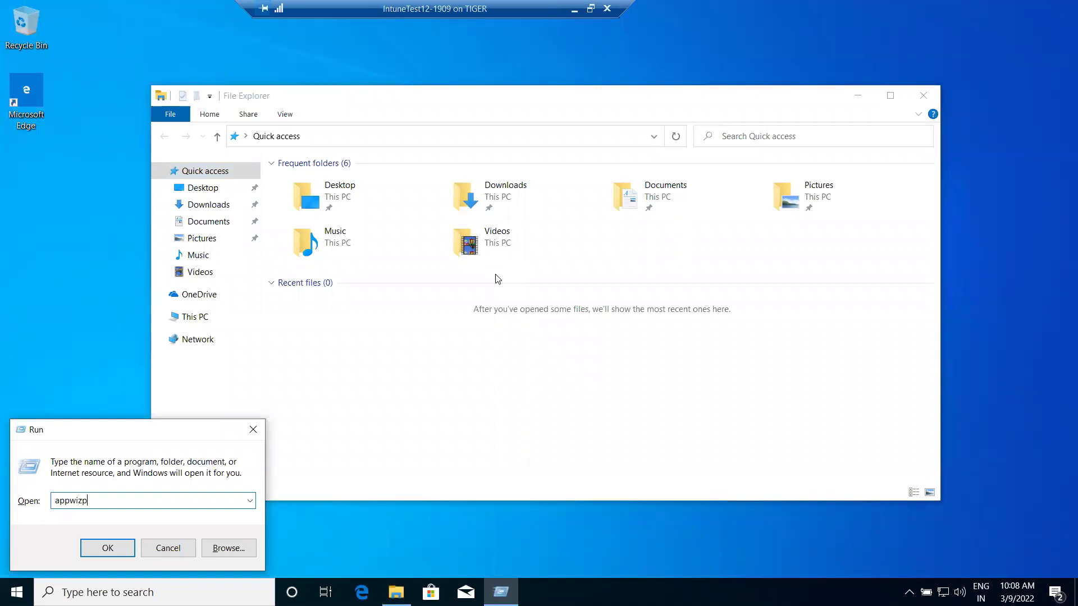
pyautogui.write('cpl')
pyautogui.press('Return')
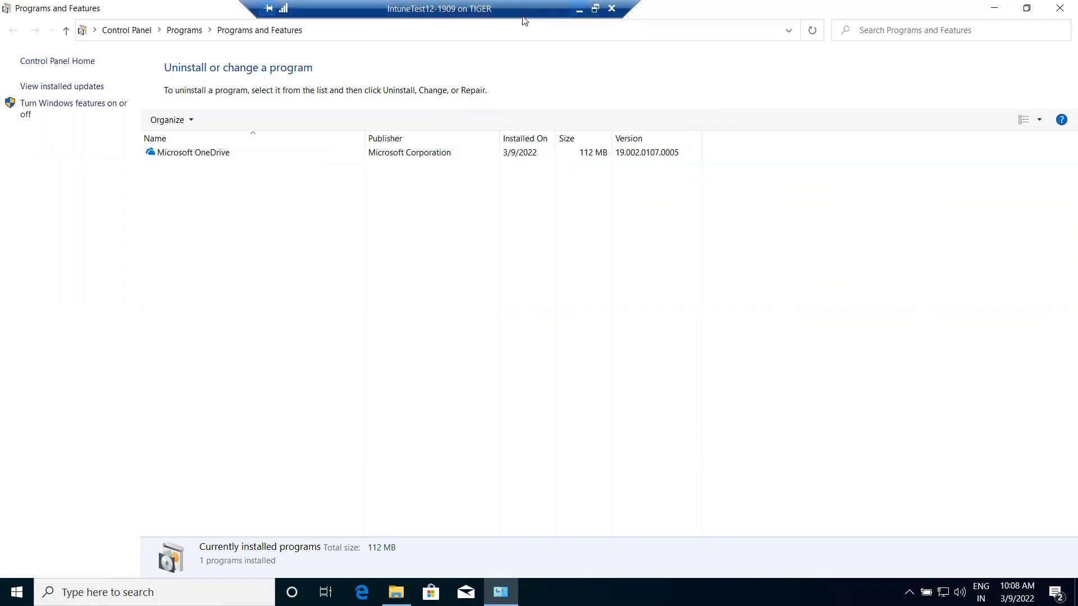
# Return to the Microsoft Endpoint Manager admin center and open the member list of the Azure AD Joined Devices - Static group.
pyautogui.click(595, 8)
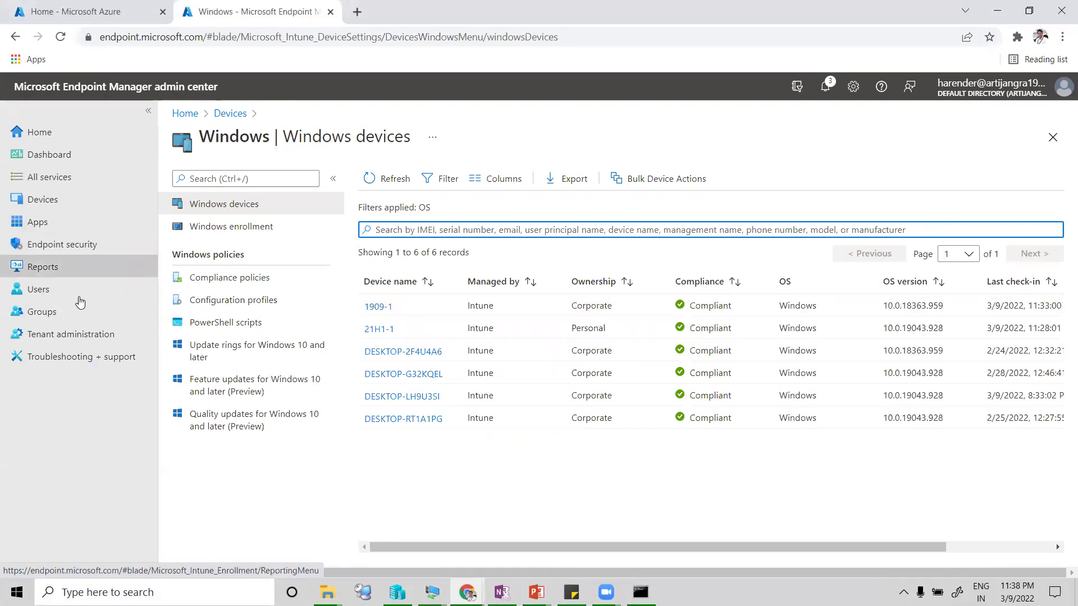
pyautogui.click(41, 310)
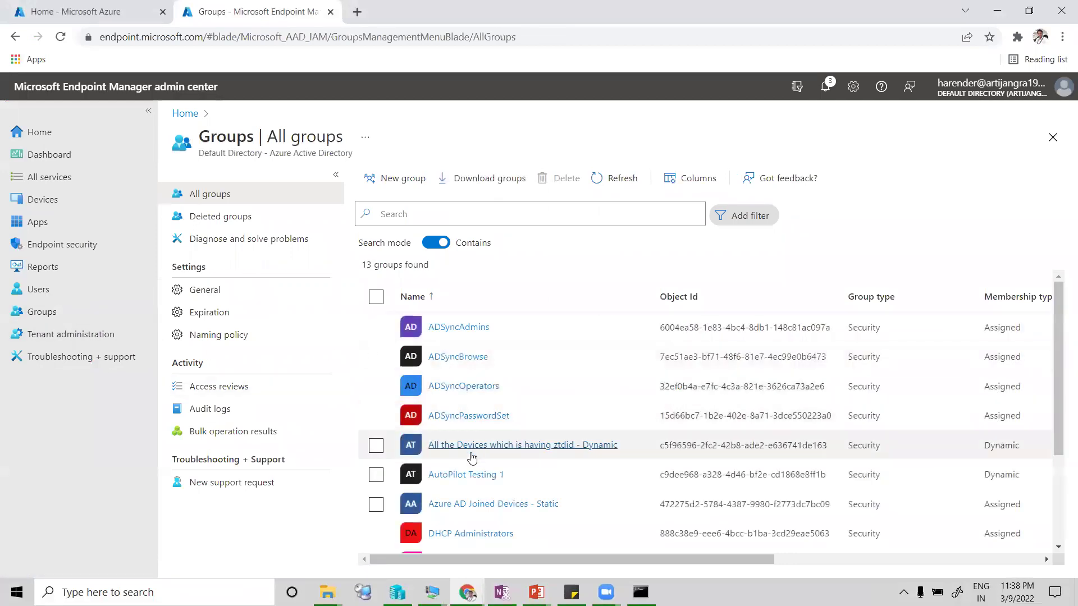
pyautogui.click(473, 507)
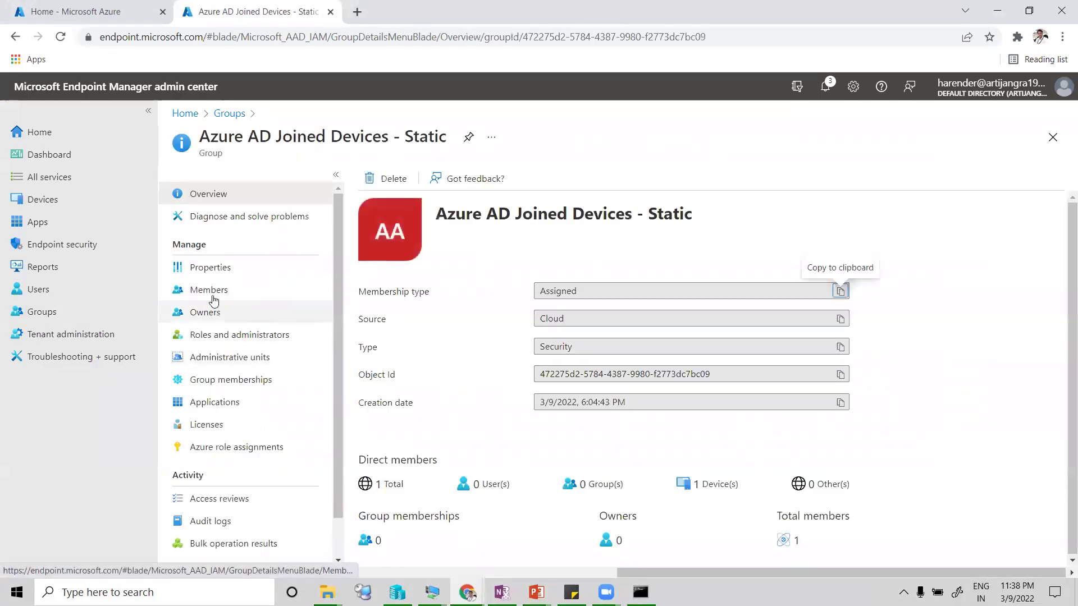
pyautogui.click(212, 295)
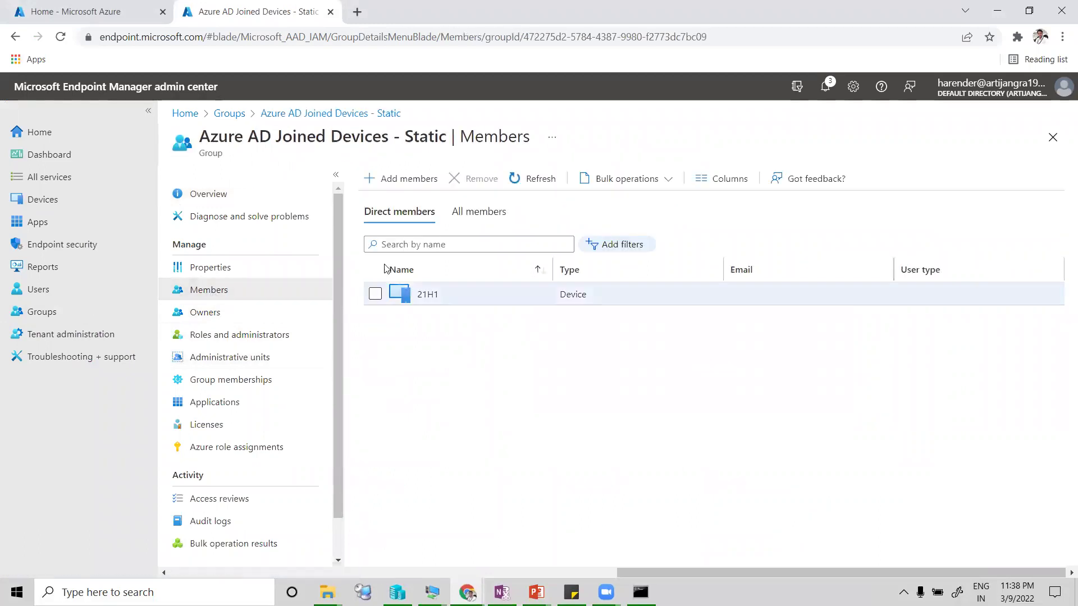
# Add the device 1909-1 as a member of the group and refresh the member list.
pyautogui.click(412, 185)
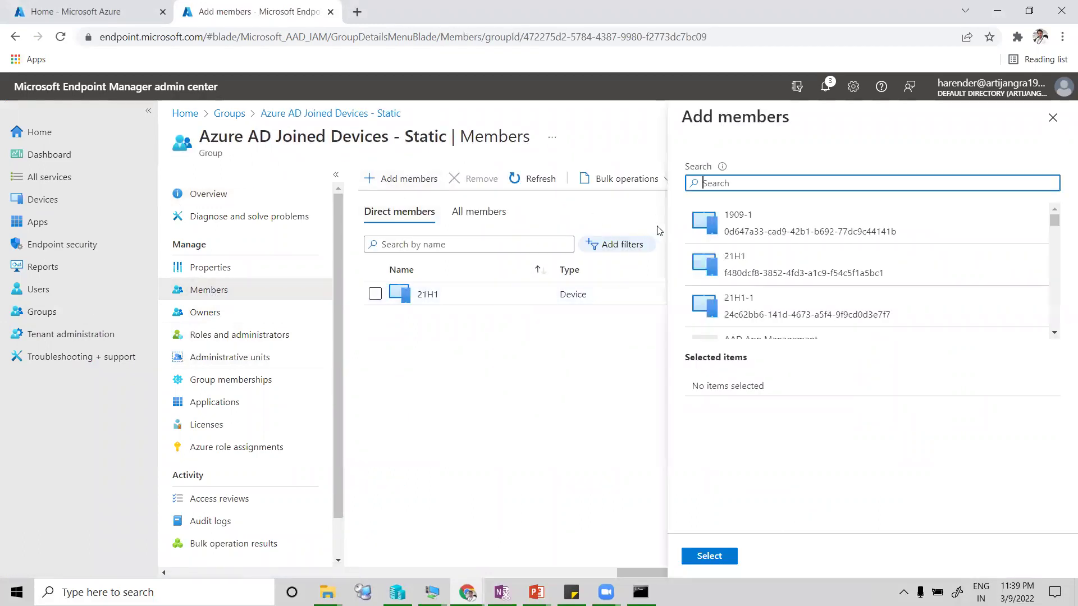
pyautogui.click(756, 230)
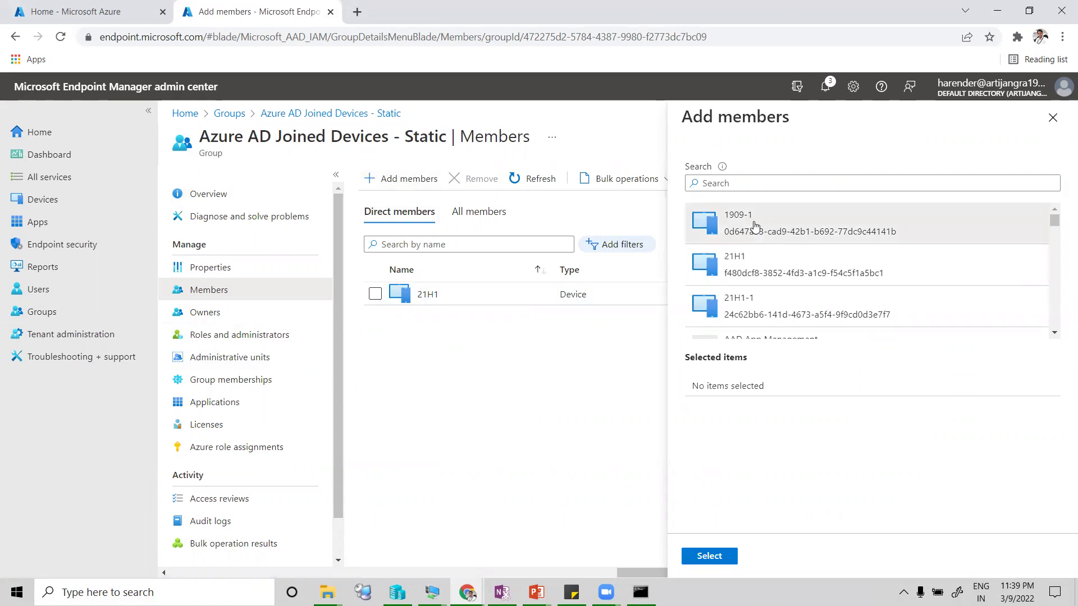
pyautogui.click(710, 557)
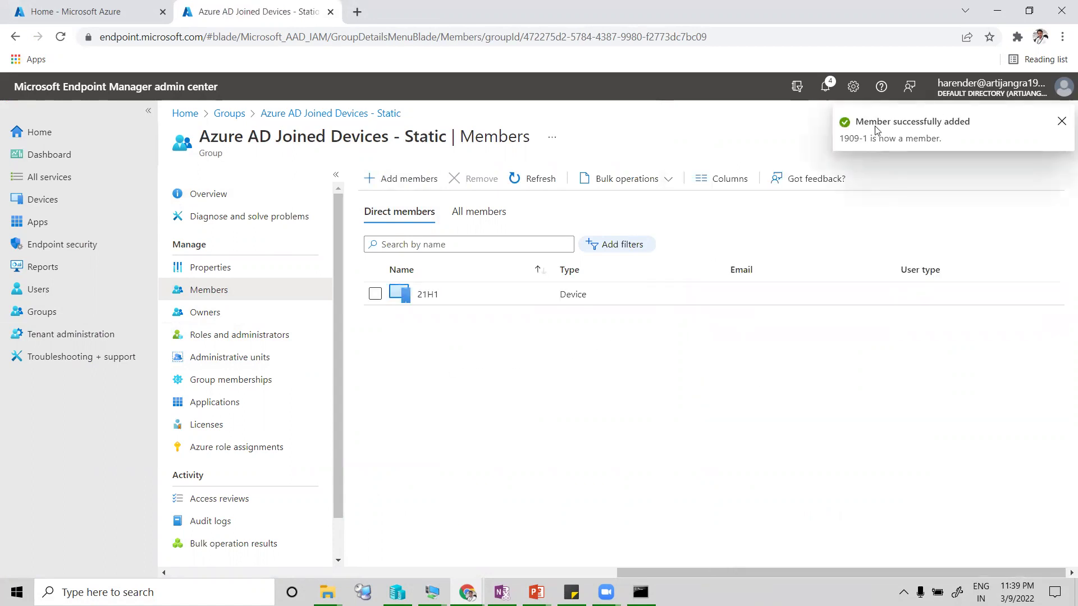
pyautogui.click(536, 179)
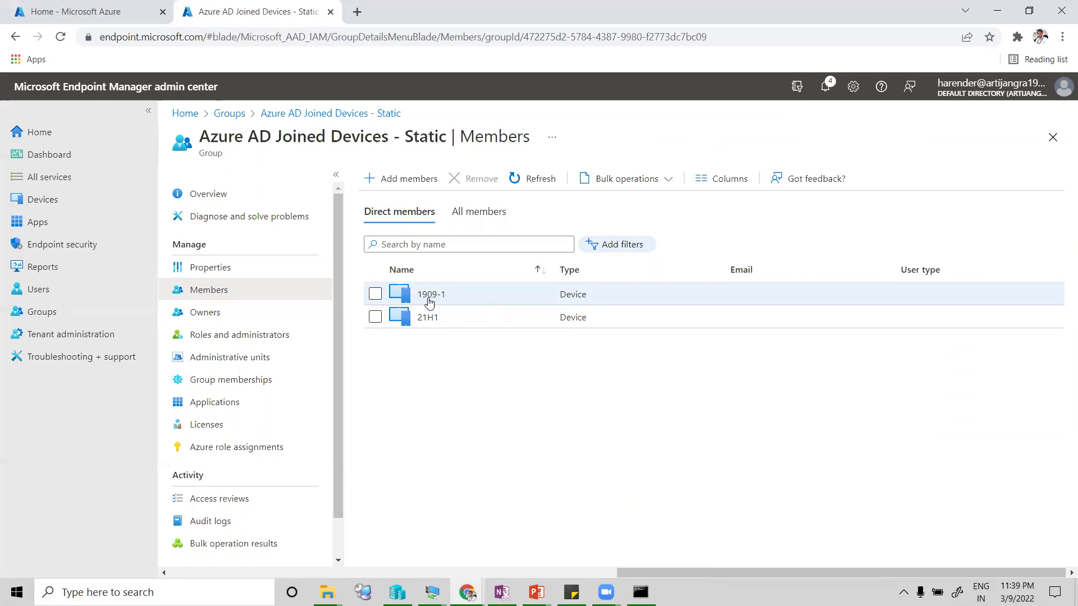
# Switch to the IntuneTest12-1909 virtual machine, close Programs and Features, and refresh the desktop.
pyautogui.click(432, 592)
pyautogui.click(631, 526)
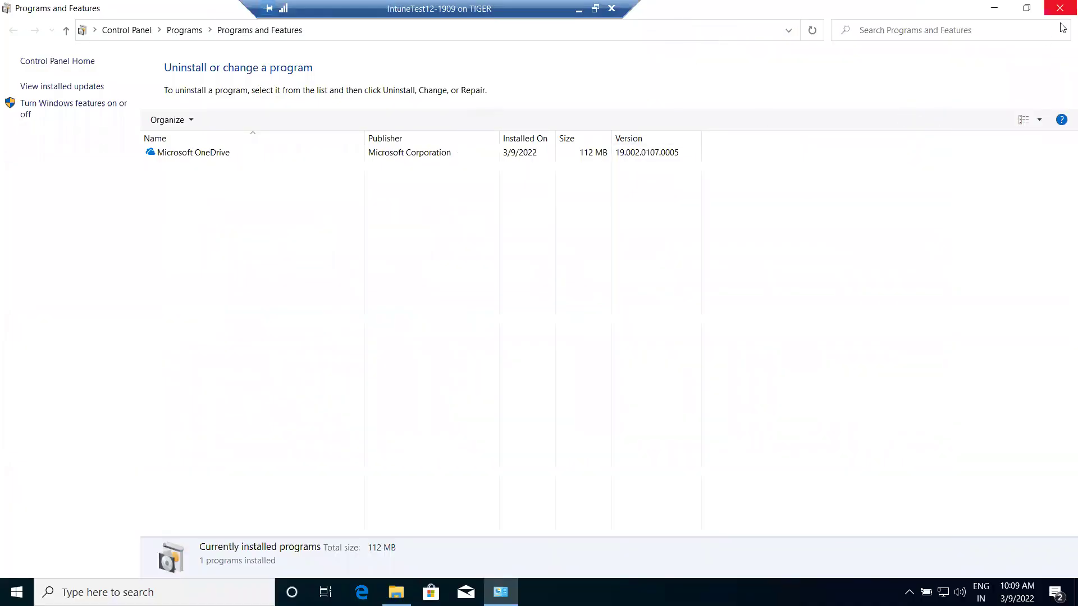
pyautogui.click(1060, 9)
pyautogui.click(924, 96)
pyautogui.rightClick(468, 282)
pyautogui.click(500, 323)
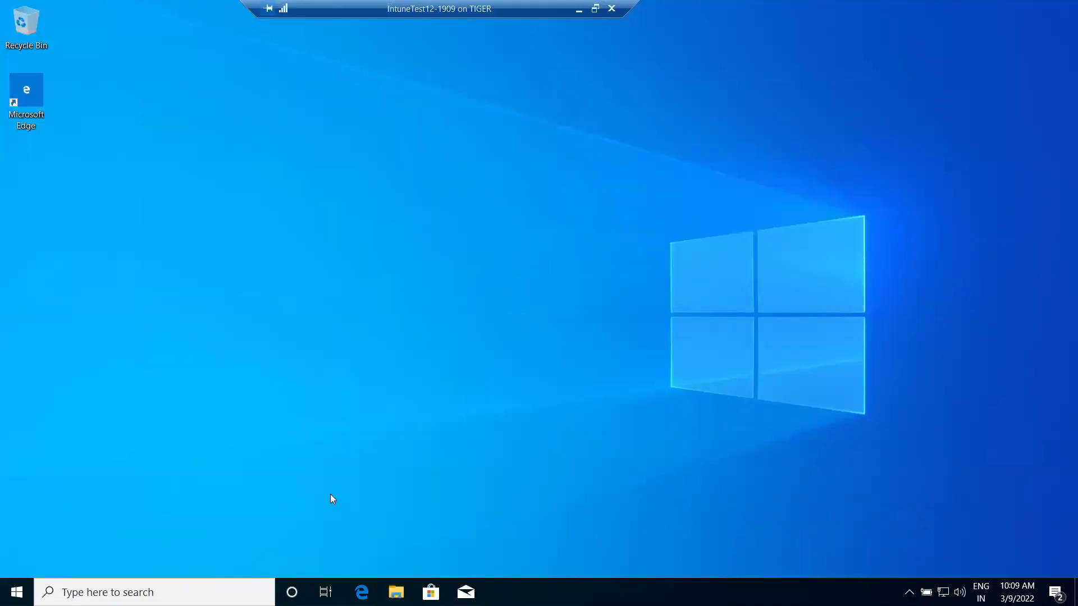
# Open the Services console on the virtual machine by running services.msc.
pyautogui.press('super+r')
pyautogui.write('ser')
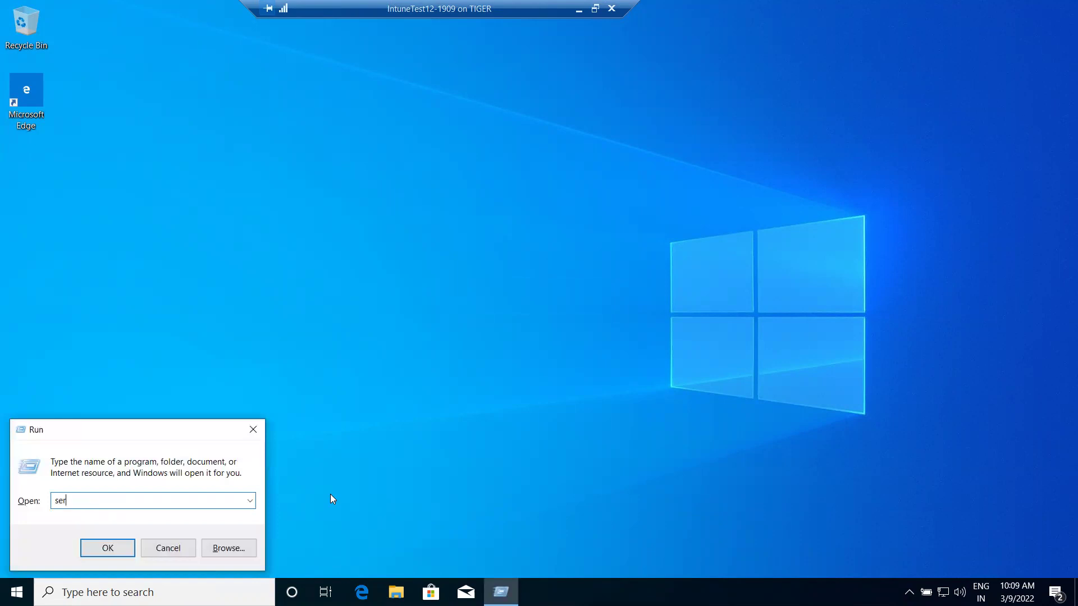
pyautogui.write('vices.msc')
pyautogui.press('Return')
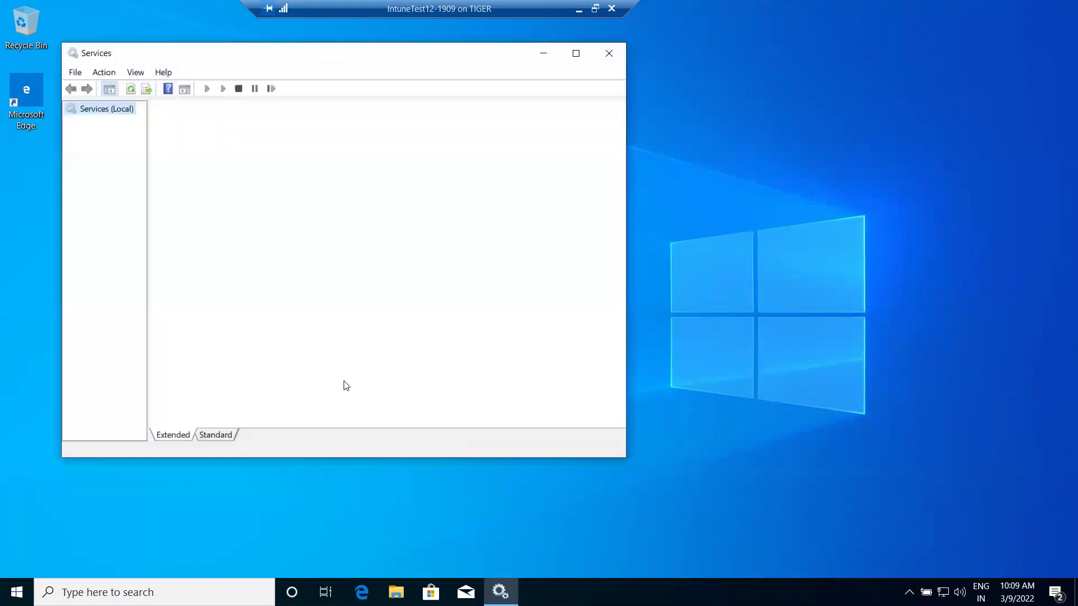
# Open the Access work or school account settings in Windows Settings.
pyautogui.press('super')
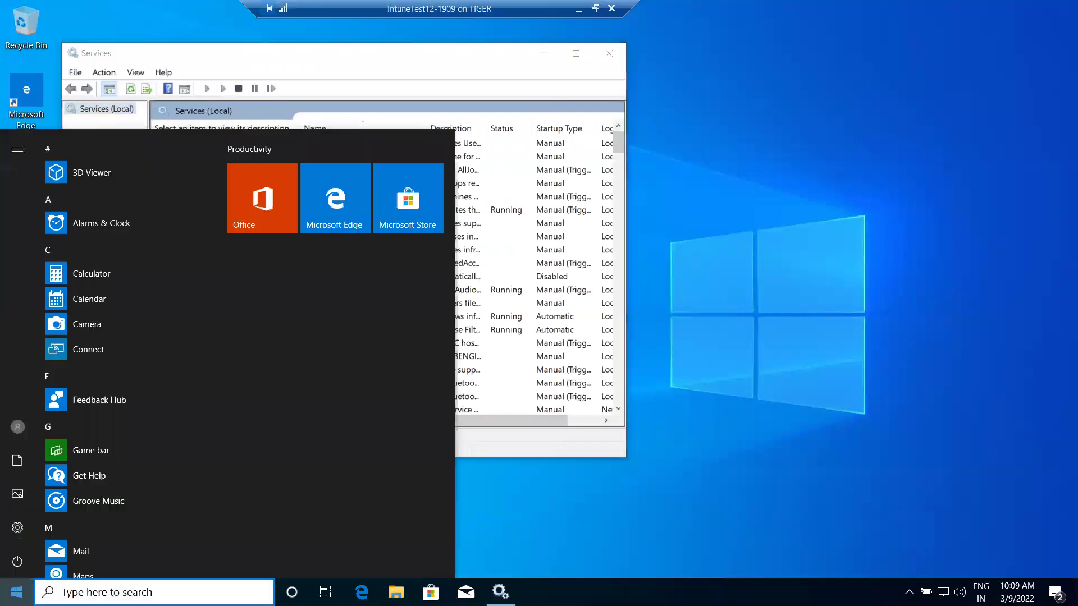
pyautogui.write('settings')
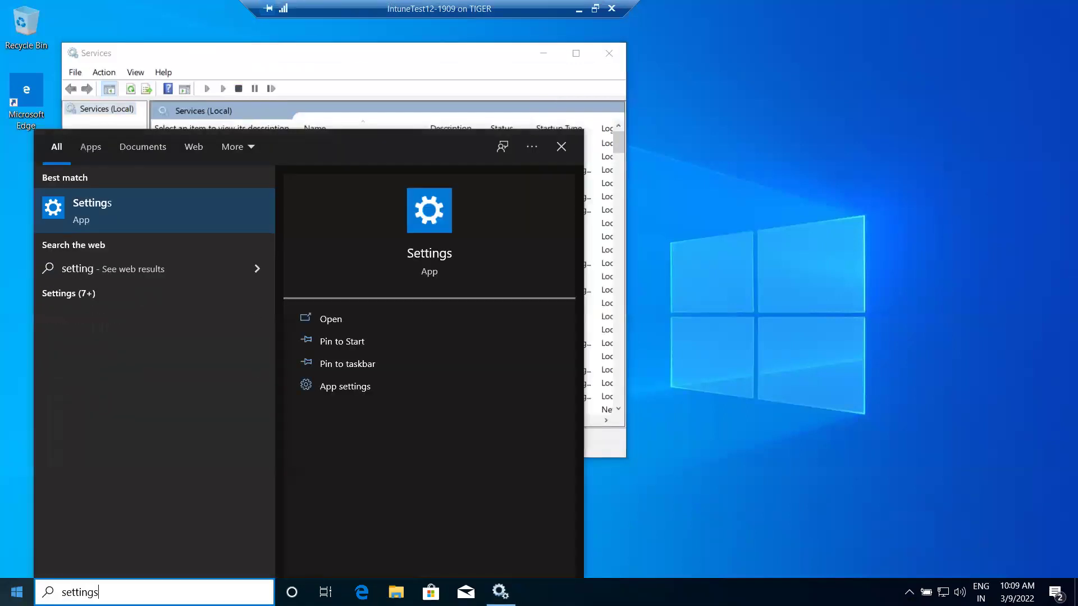
pyautogui.click(81, 210)
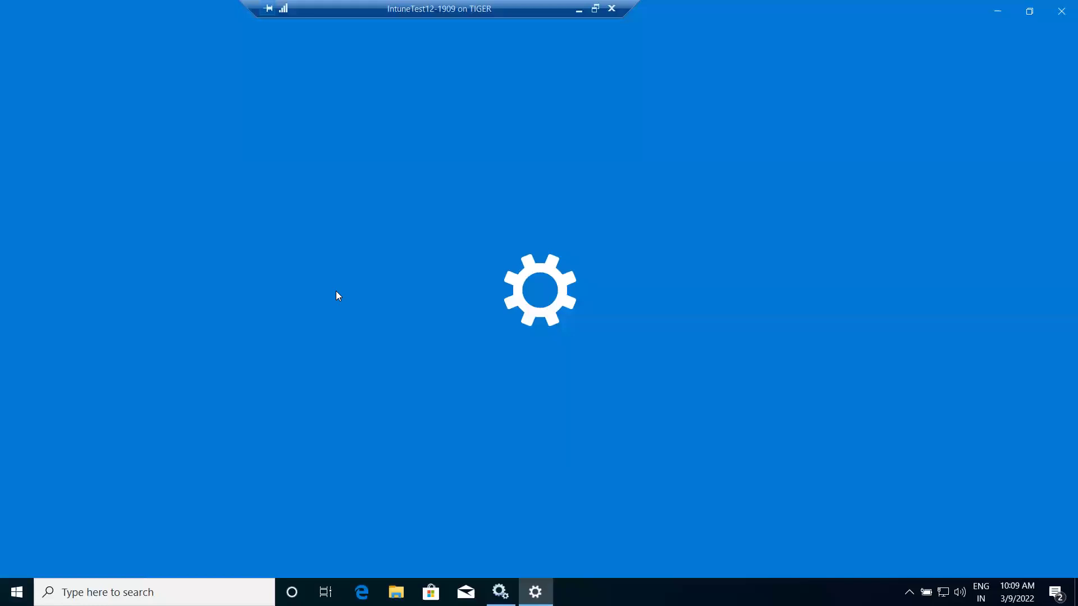
pyautogui.click(326, 252)
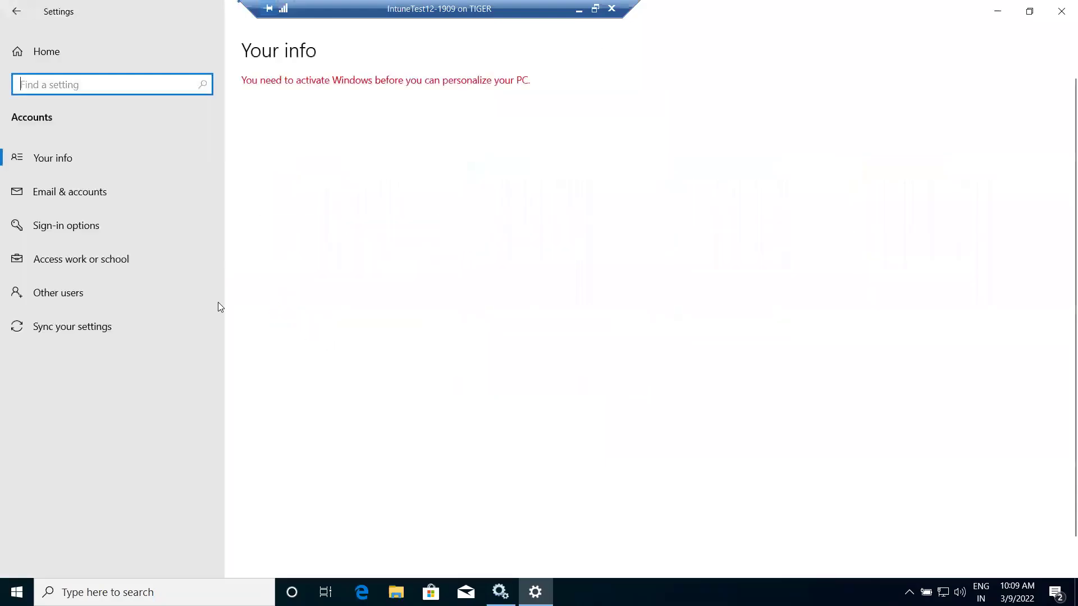
pyautogui.click(56, 260)
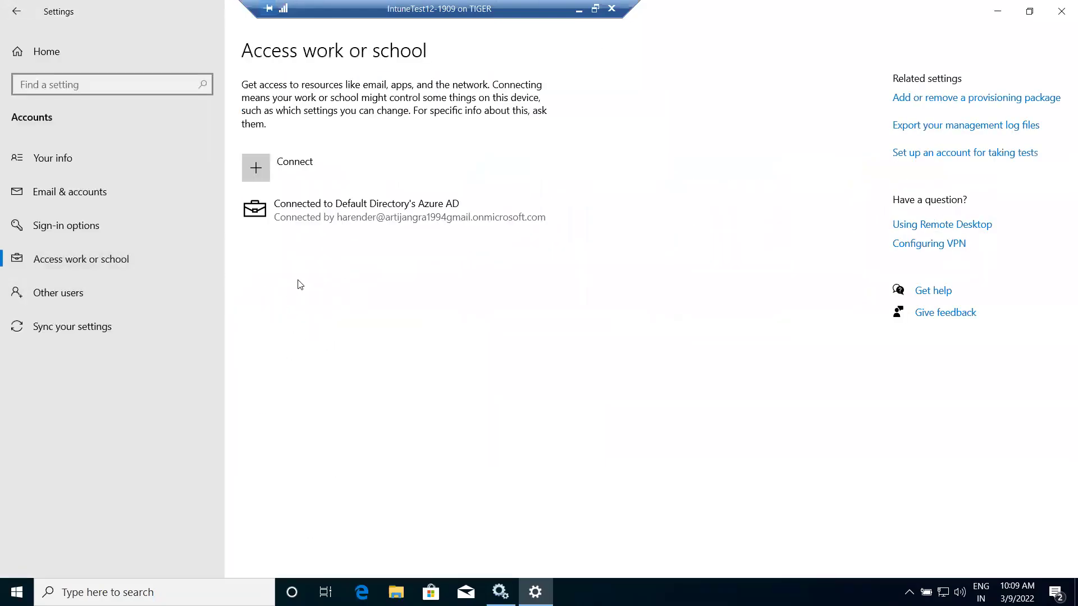
# Open the info page of the Default Directory's Azure AD connection and start a device sync.
pyautogui.click(312, 222)
pyautogui.click(418, 254)
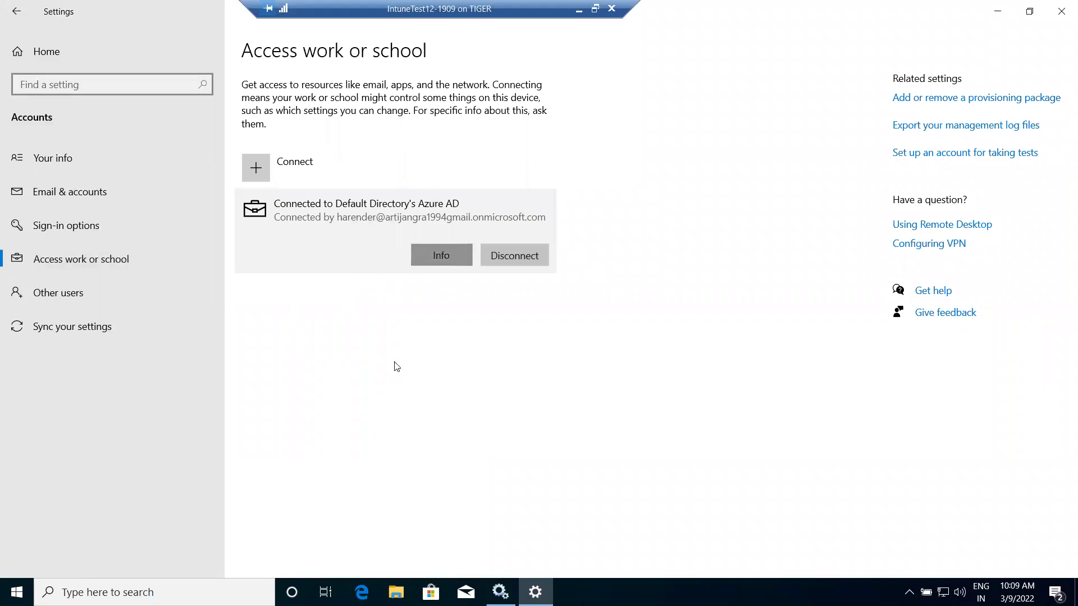
pyautogui.scroll(-3, 77, 434)
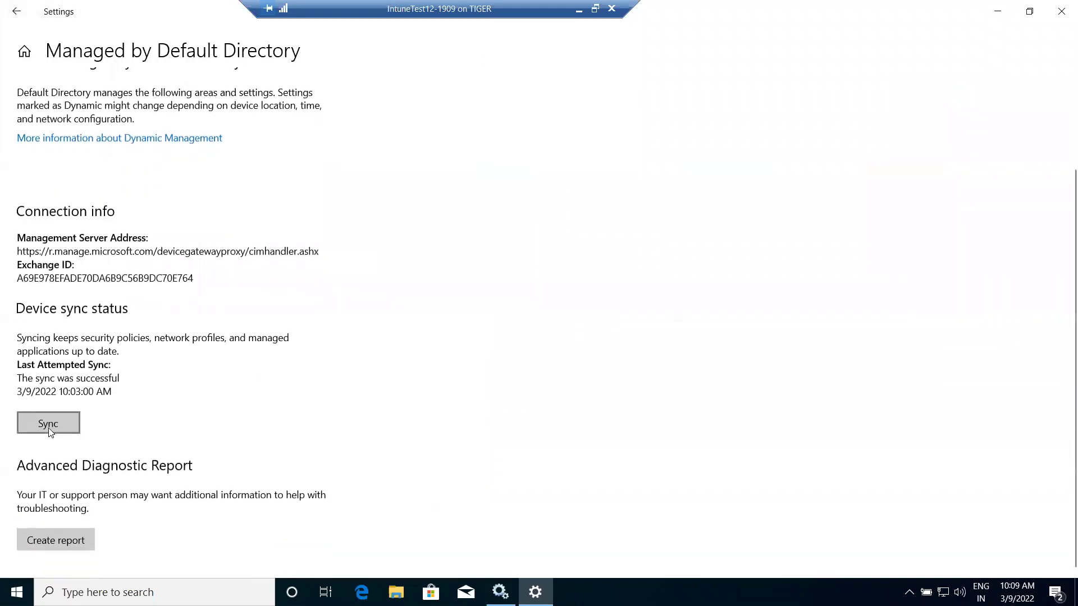
pyautogui.click(48, 425)
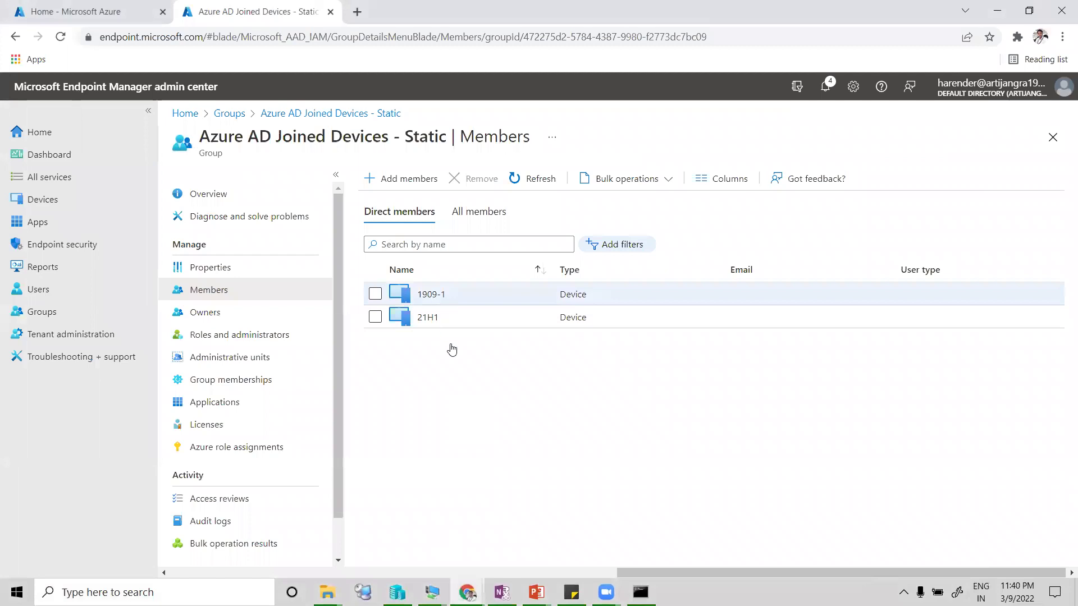
# In the Endpoint Manager admin center, open the managed device 1909-1 from the group members and confirm a remote sync.
pyautogui.click(431, 294)
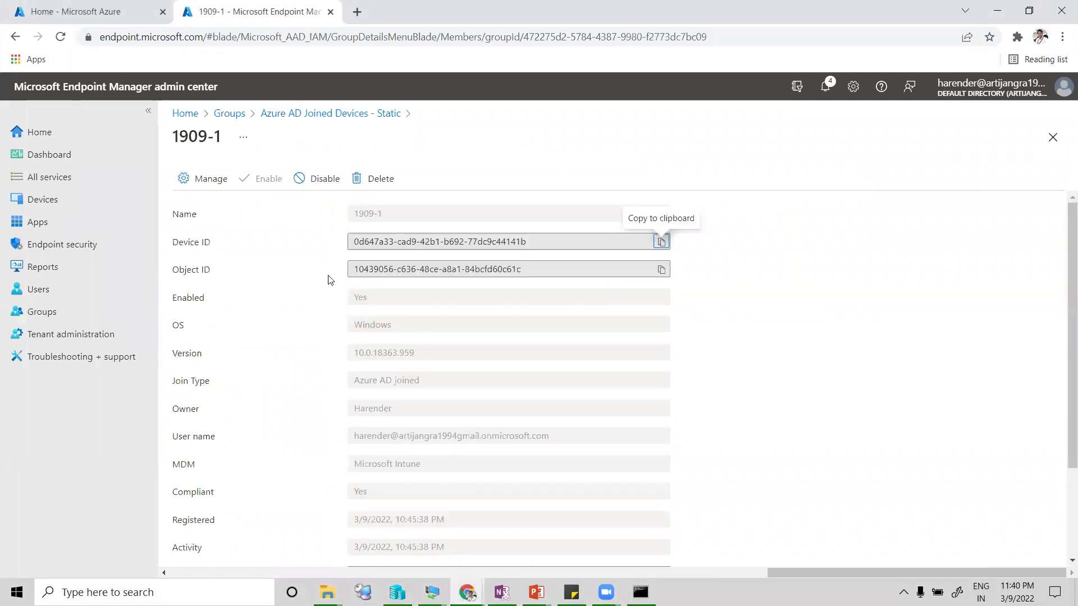
pyautogui.click(186, 178)
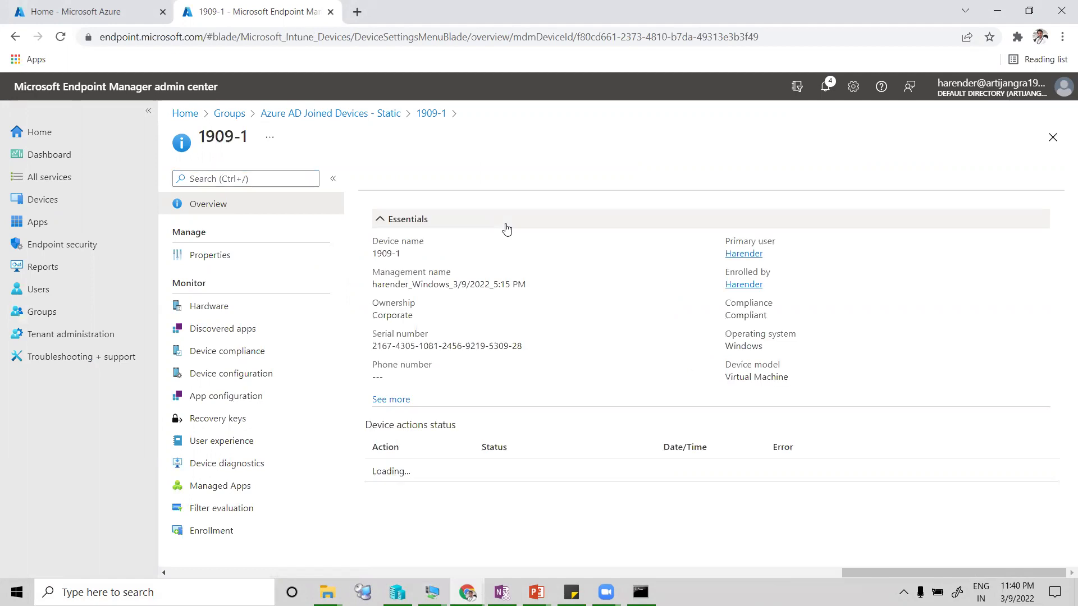
pyautogui.click(622, 180)
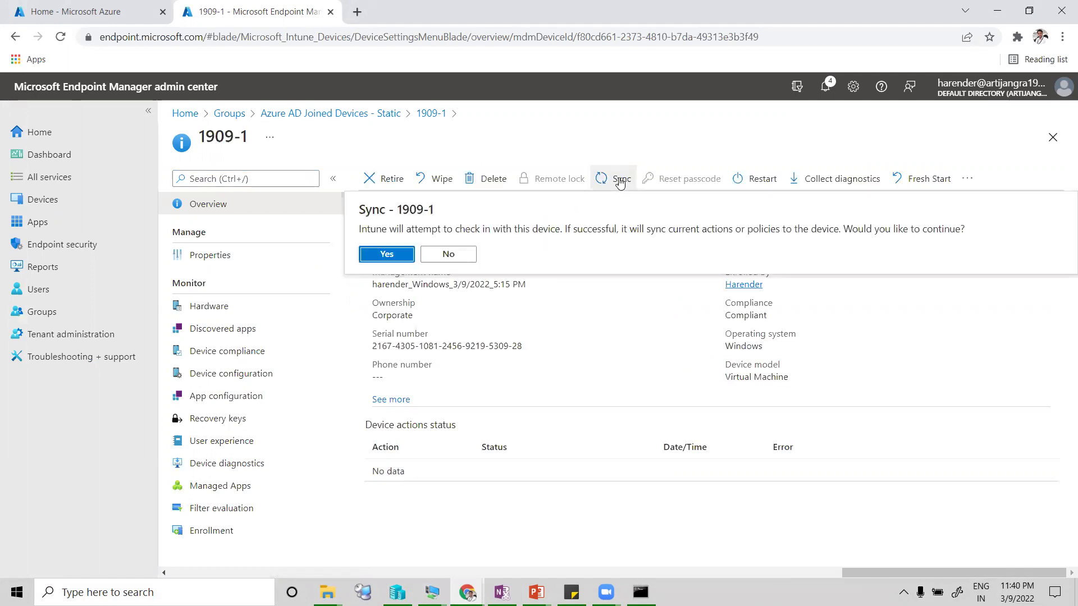
pyautogui.click(374, 255)
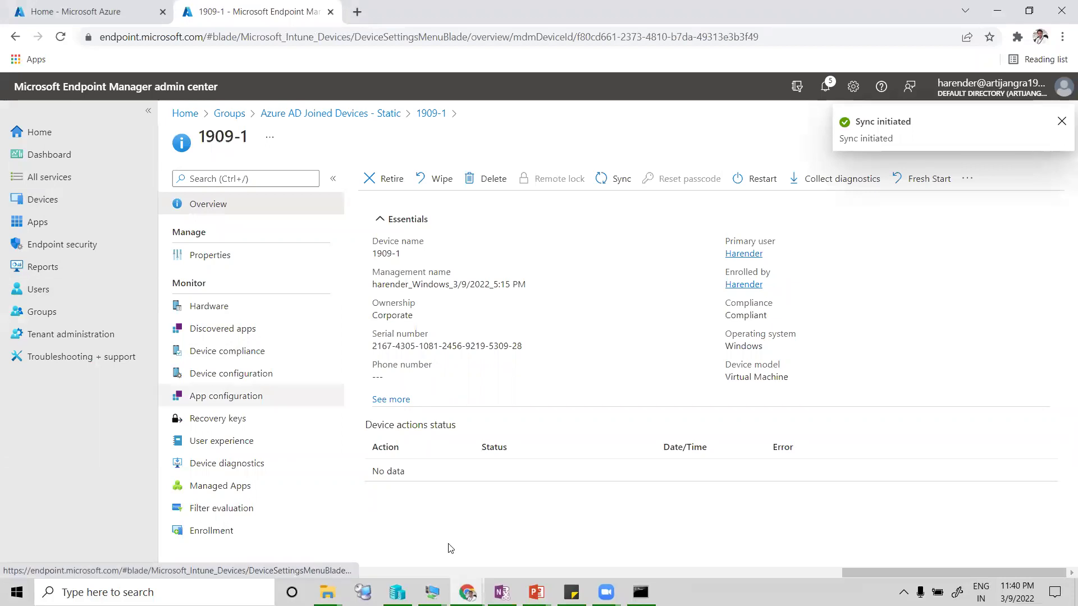
# Switch back to the IntuneTest12-1909 virtual machine and close the Settings and Services windows.
pyautogui.moveTo(432, 592)
pyautogui.click(617, 535)
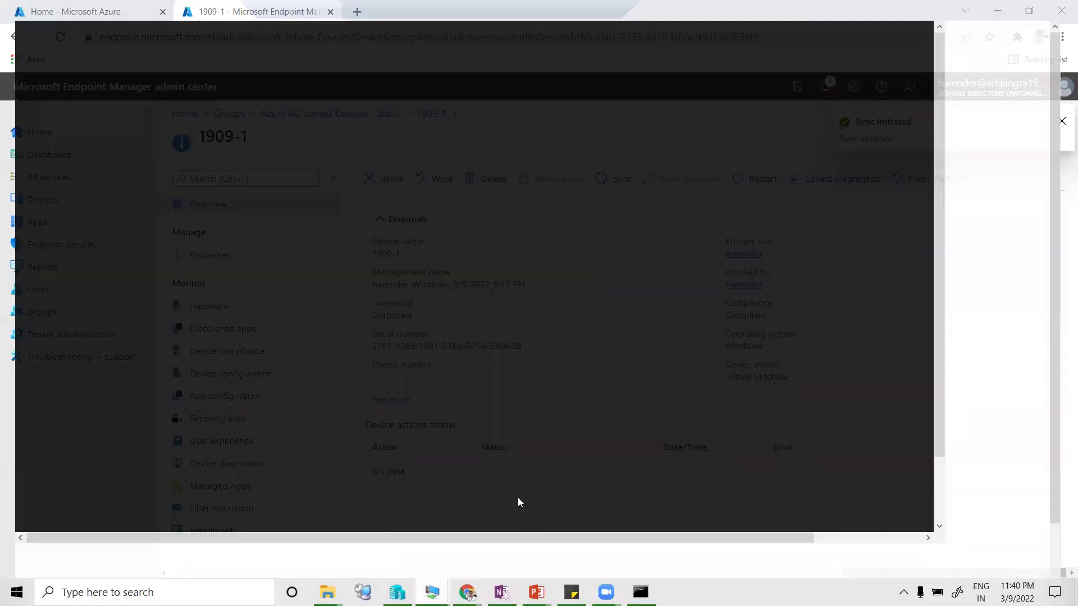
pyautogui.hotkey('alt', 'F4')
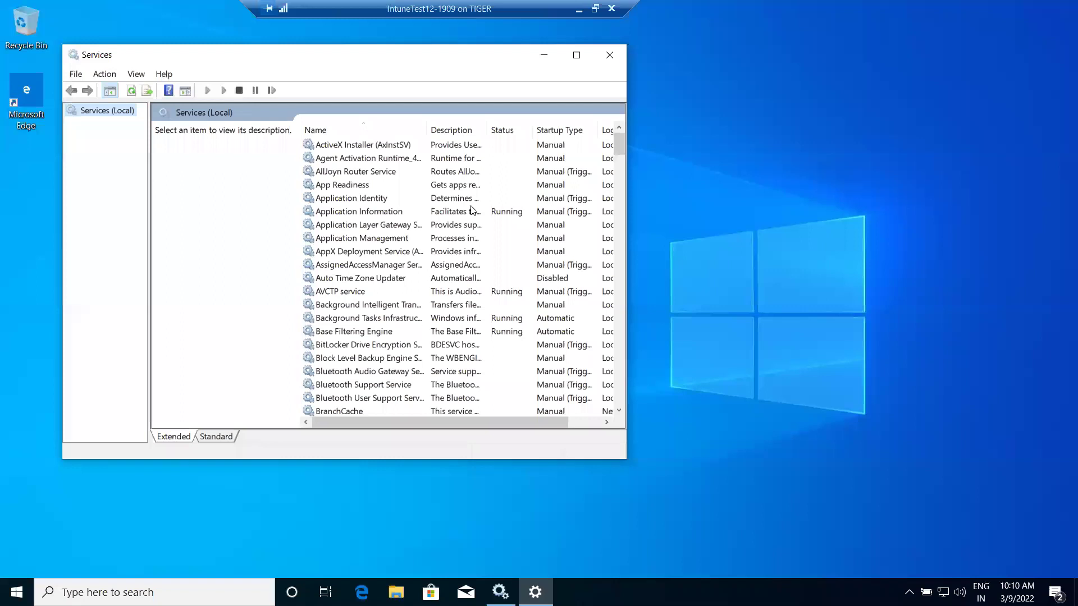
pyautogui.click(606, 55)
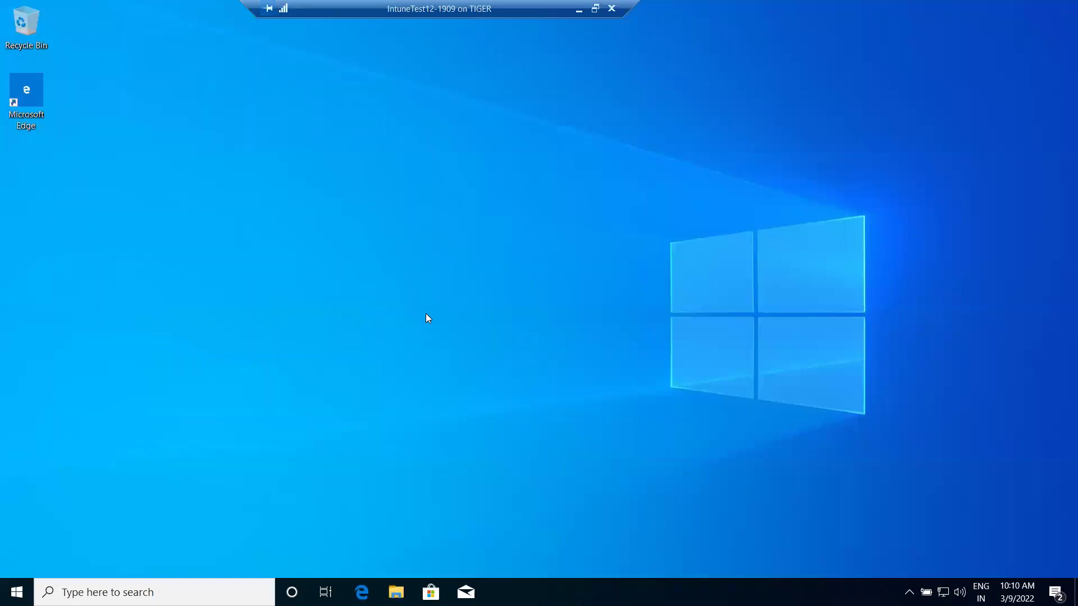
# Run appwiz.cpl to check the installed programs for the deployed app, close Programs and Features, and refresh the desktop.
pyautogui.press('super+r')
pyautogui.write('ap')
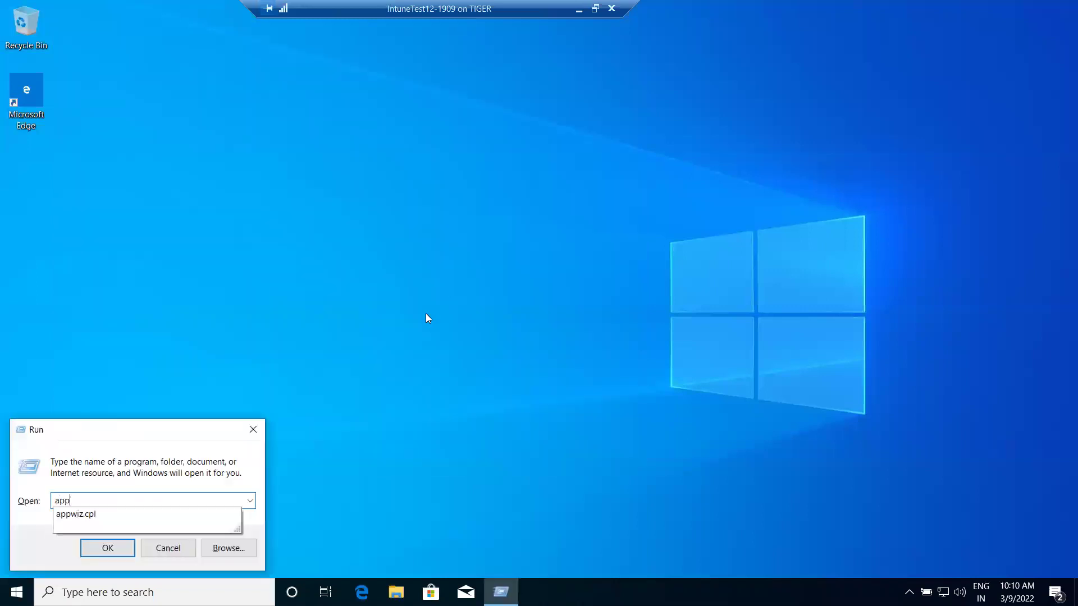
pyautogui.press('Down')
pyautogui.press('Return')
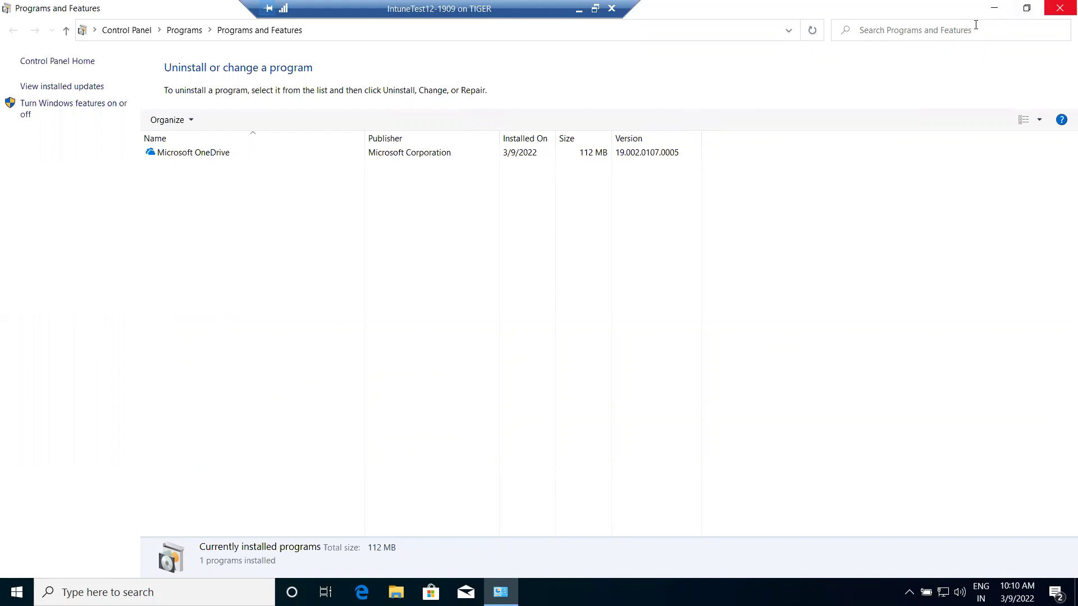
pyautogui.hotkey('alt', 'F4')
pyautogui.rightClick(561, 234)
pyautogui.click(587, 275)
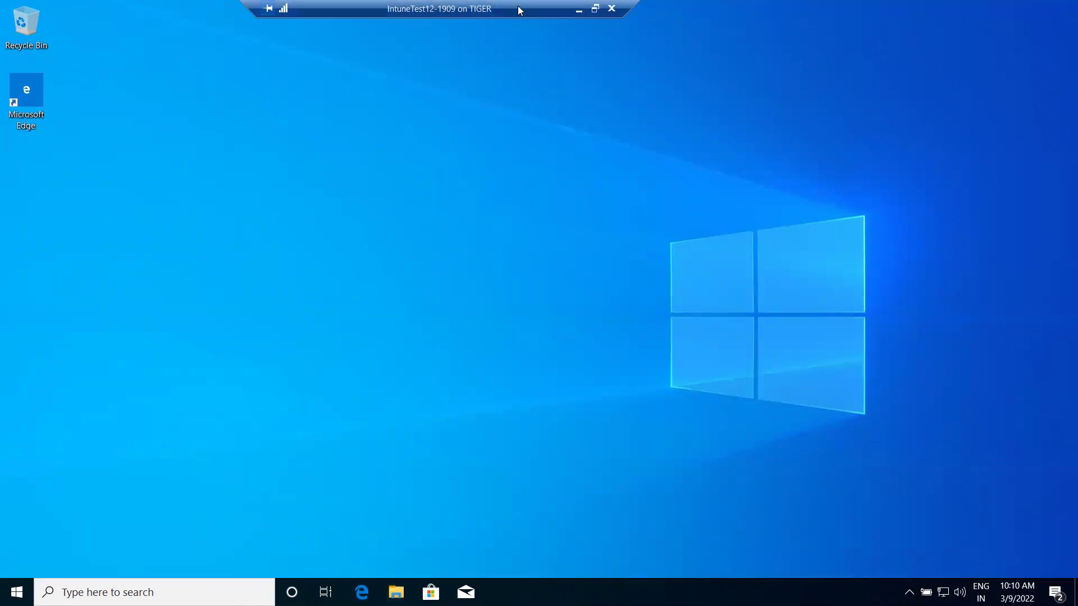
# Minimize the test virtual machine and switch to the MECM virtual machine.
pyautogui.click(578, 9)
pyautogui.moveTo(432, 592)
pyautogui.click(359, 537)
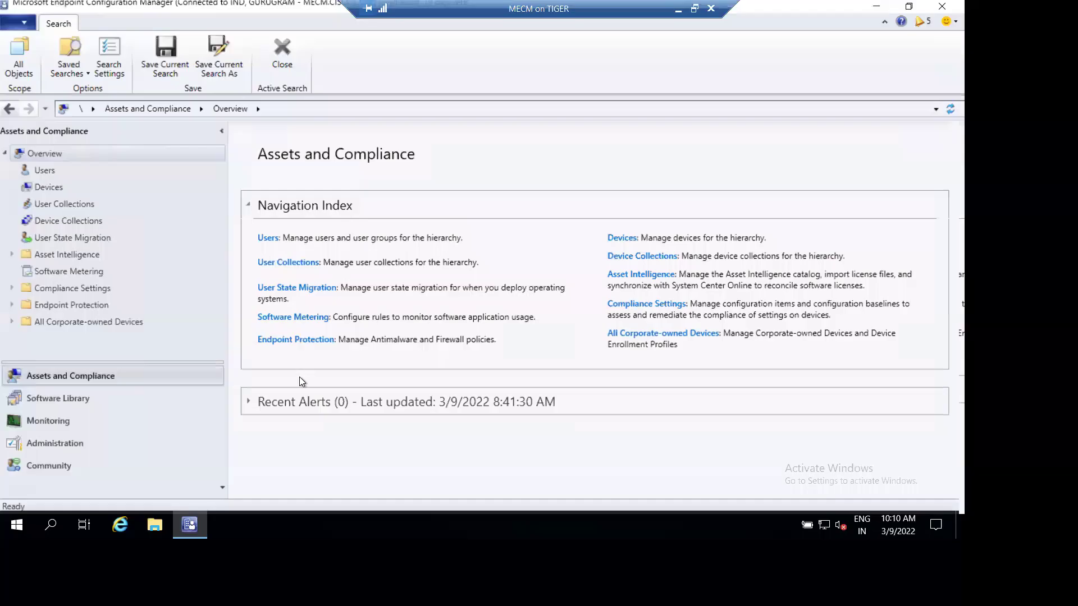
# In File Explorer, browse to G:\Program Files\Microsoft Configuration Manager\tools and copy cmtrace.exe.
pyautogui.click(153, 591)
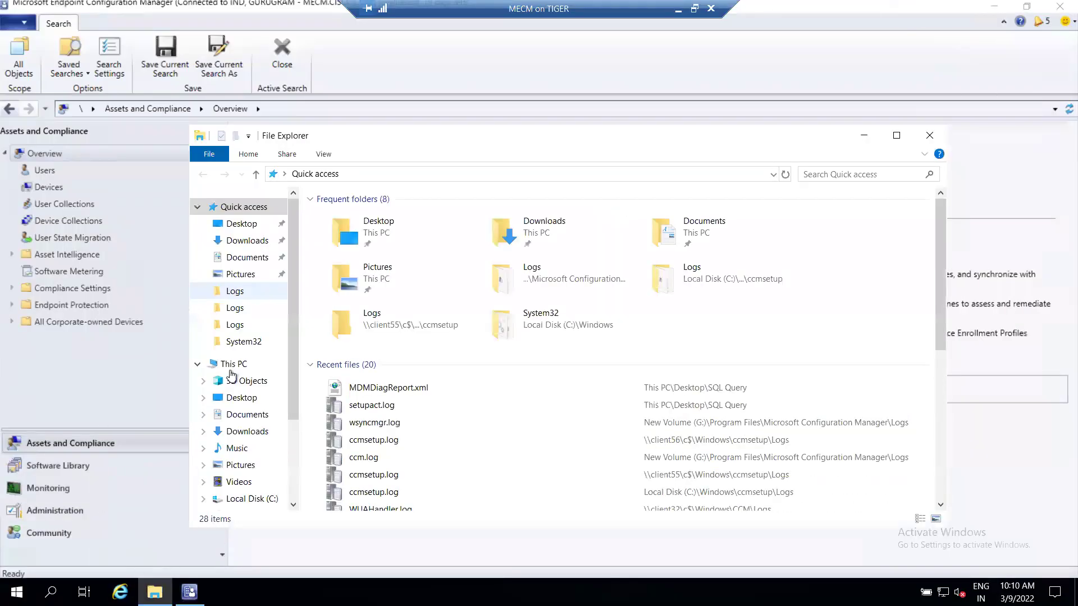
pyautogui.click(231, 364)
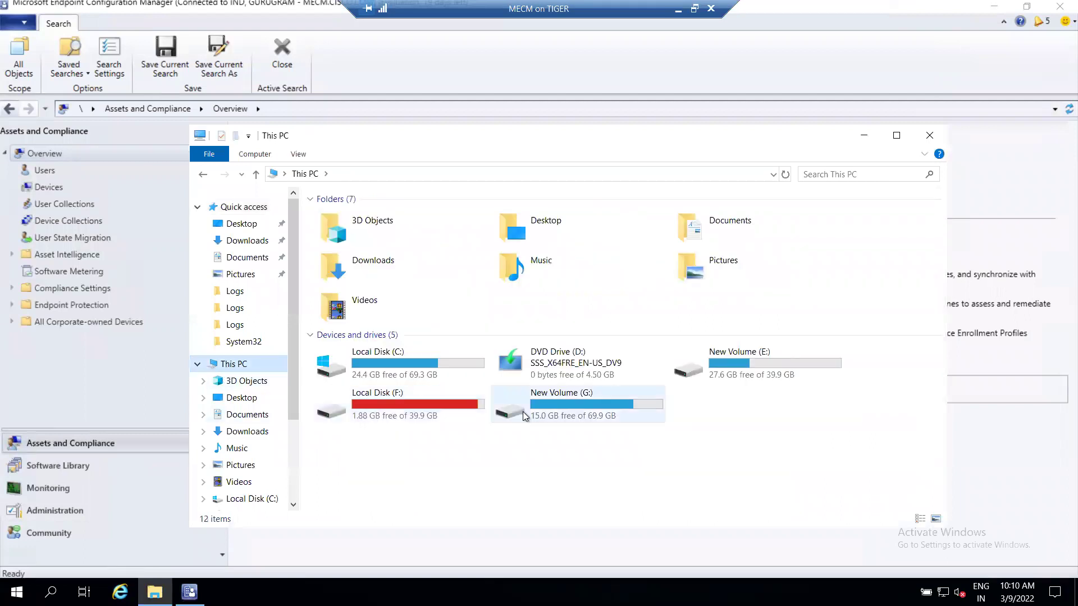
pyautogui.doubleClick(523, 411)
pyautogui.doubleClick(359, 233)
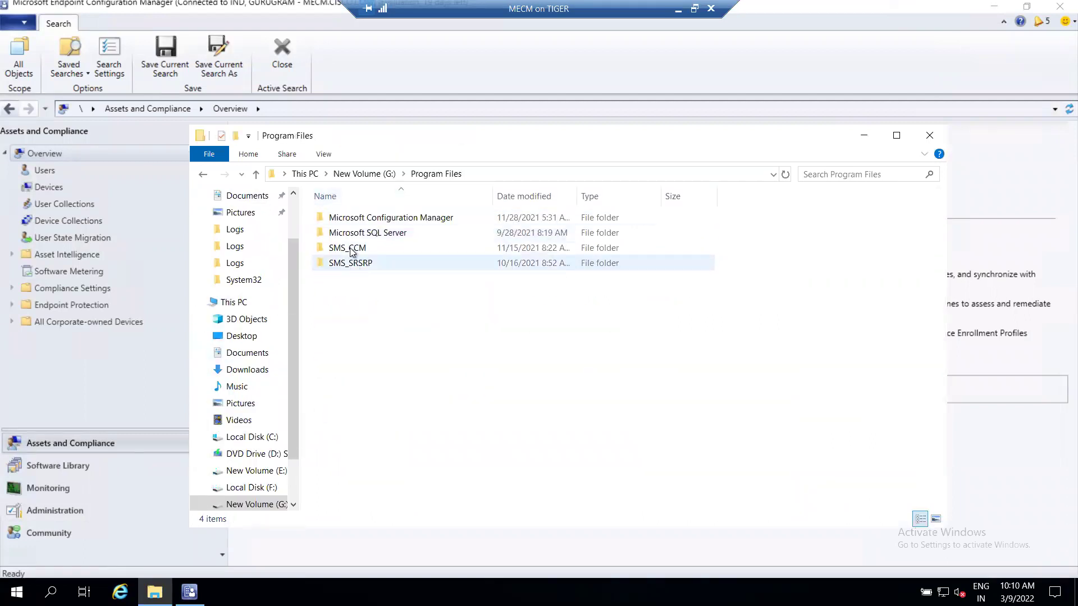
pyautogui.doubleClick(364, 220)
pyautogui.scroll(-4, 348, 388)
pyautogui.click(341, 473)
pyautogui.doubleClick(341, 473)
pyautogui.rightClick(337, 369)
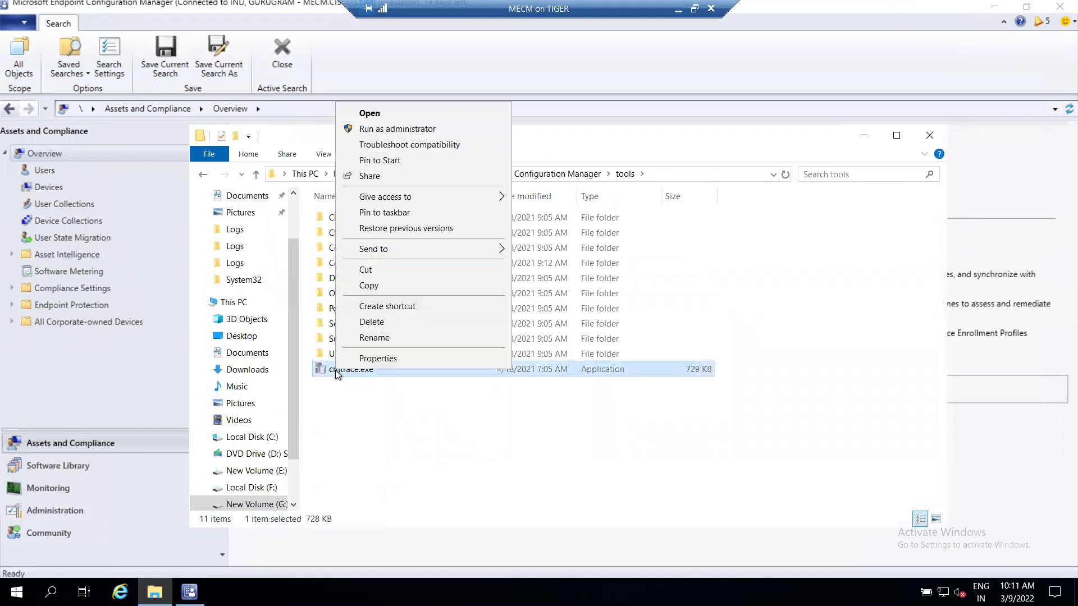
pyautogui.click(369, 285)
# Minimize the MECM virtual machine, switch to IntuneTest12-1909, and paste cmtrace.exe onto its desktop.
pyautogui.moveTo(615, 7); pyautogui.dragTo(498, 5)
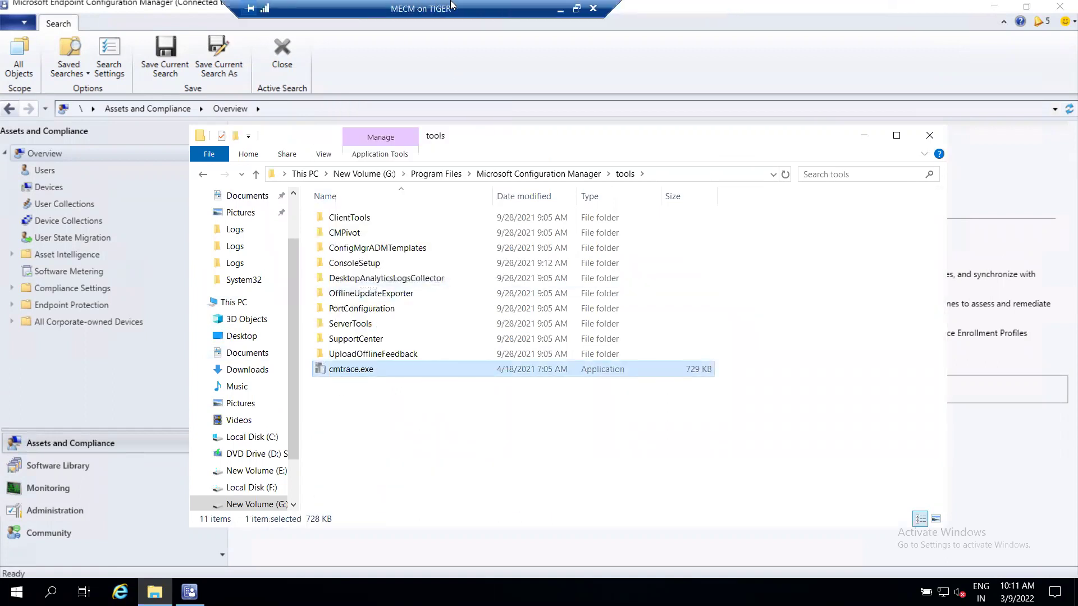
pyautogui.click(560, 9)
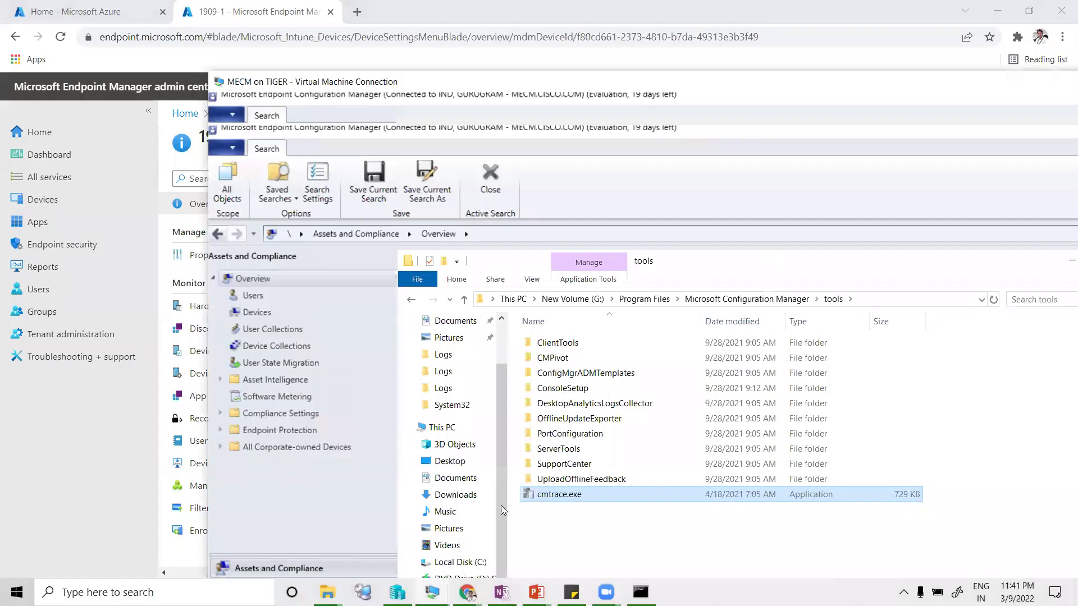
pyautogui.moveTo(433, 592)
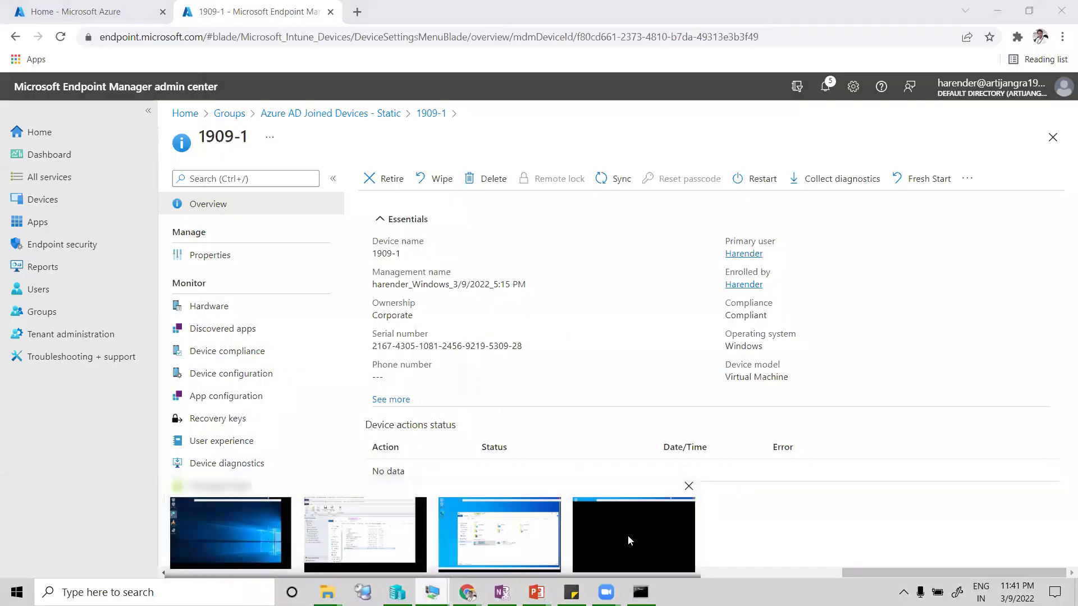
pyautogui.click(627, 535)
pyautogui.rightClick(242, 250)
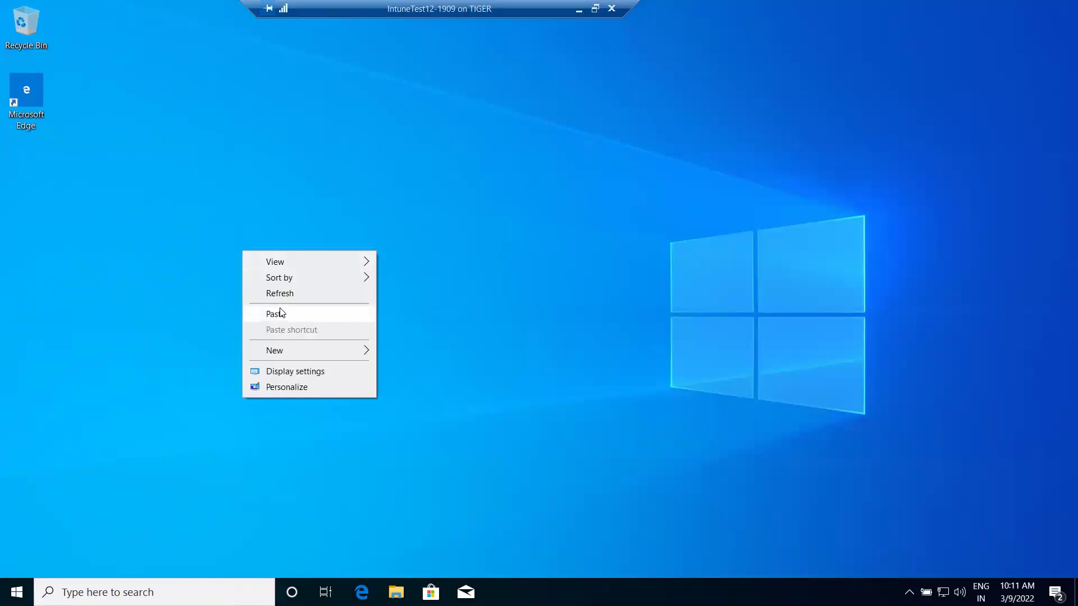
pyautogui.click(283, 313)
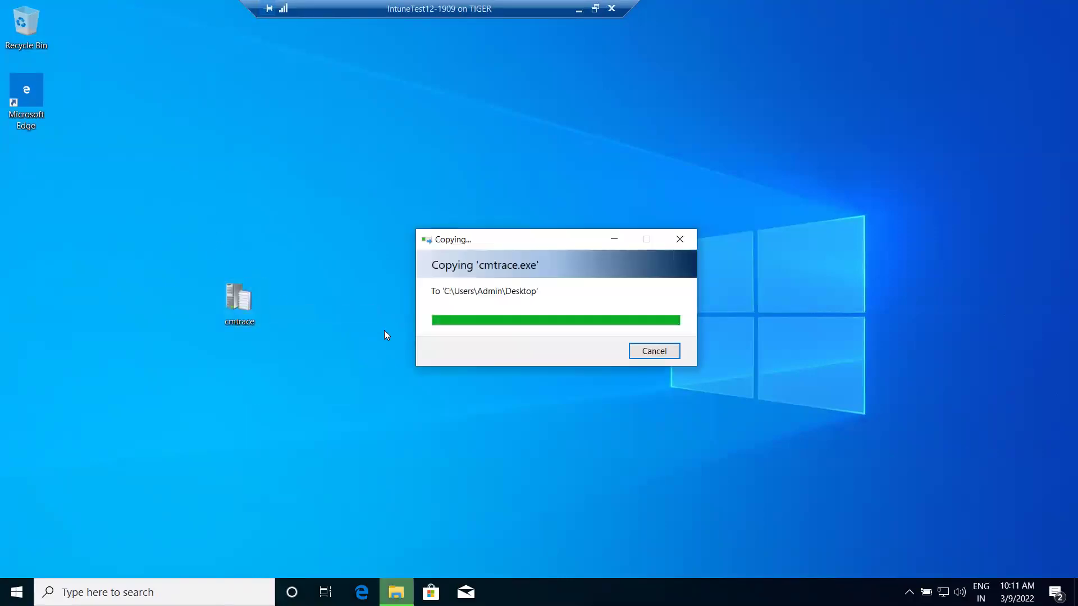
# Launch cmtrace, make it the default viewer for log files, and close the maximized log tool.
pyautogui.doubleClick(232, 306)
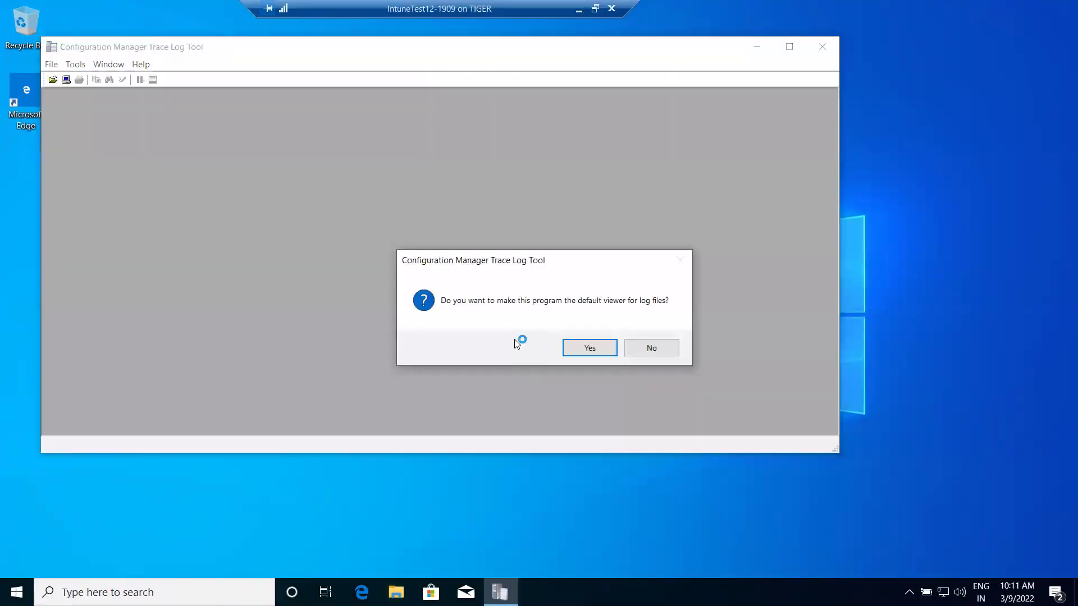
pyautogui.click(587, 347)
pyautogui.click(790, 46)
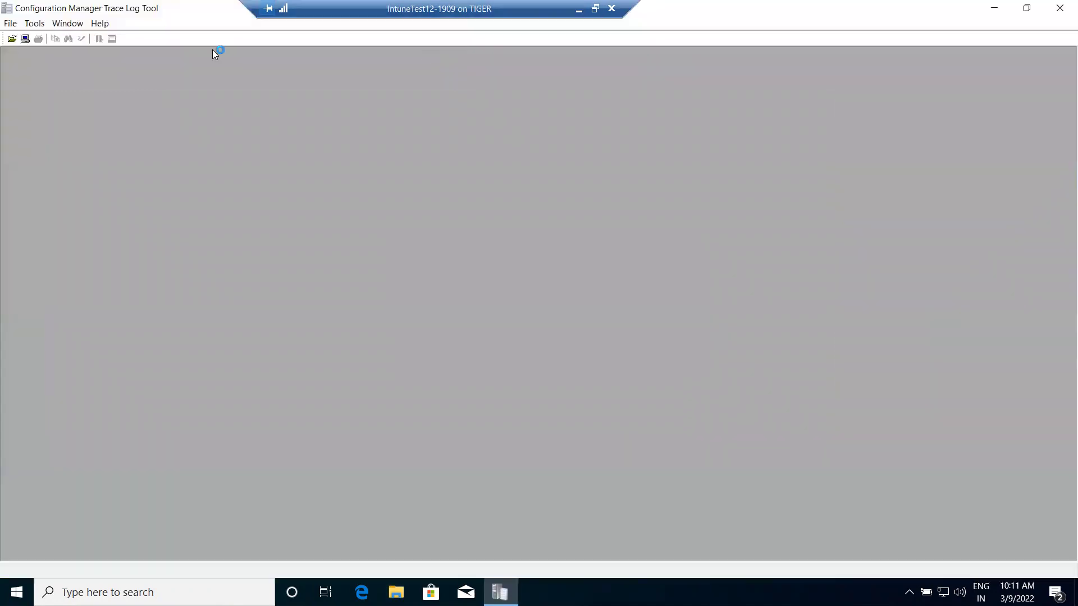
pyautogui.click(1059, 8)
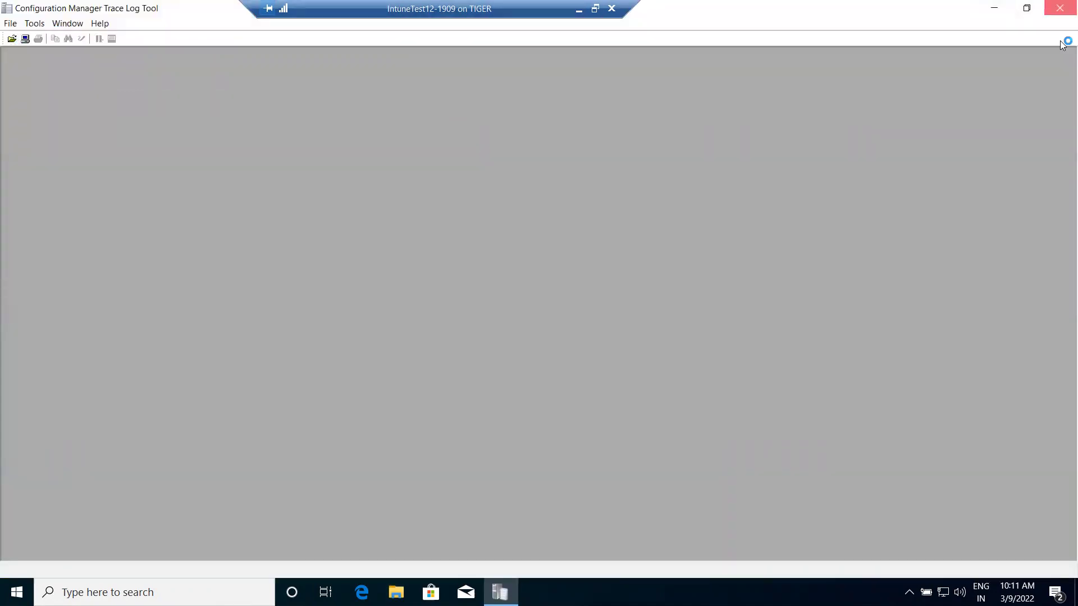
# Run appwiz.cpl to check the refreshed list of installed programs, close it, and refresh the desktop.
pyautogui.press('super+r')
pyautogui.write('app')
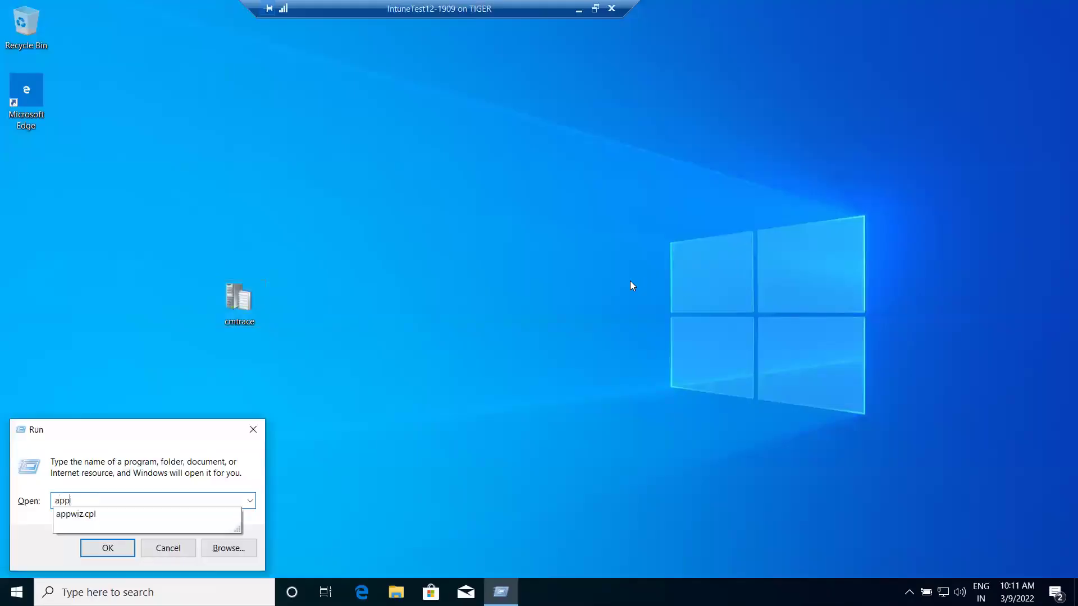
pyautogui.press('Down')
pyautogui.press('Return')
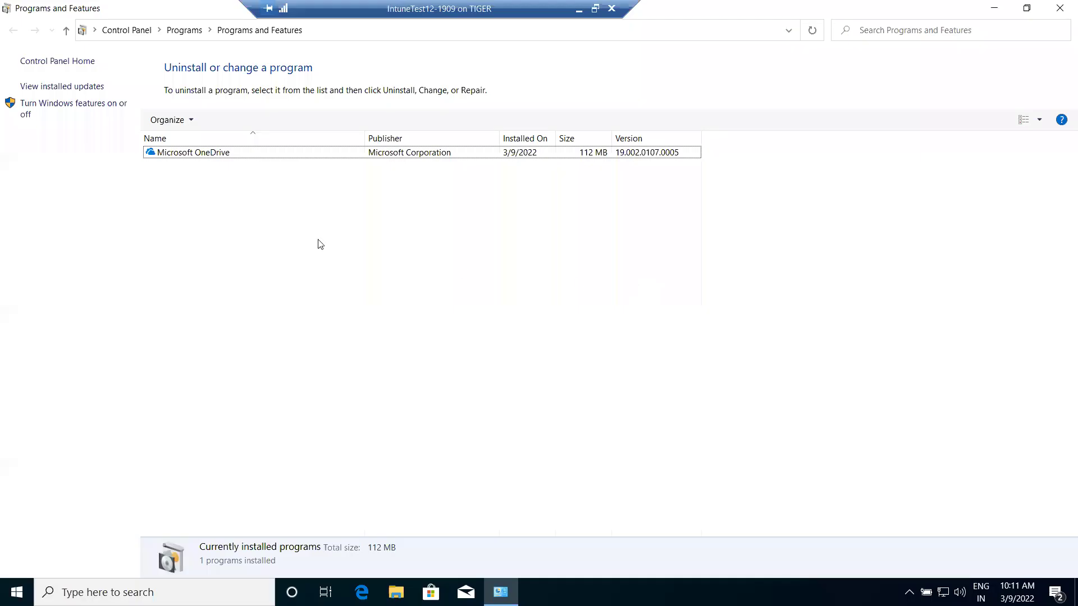
pyautogui.click(811, 30)
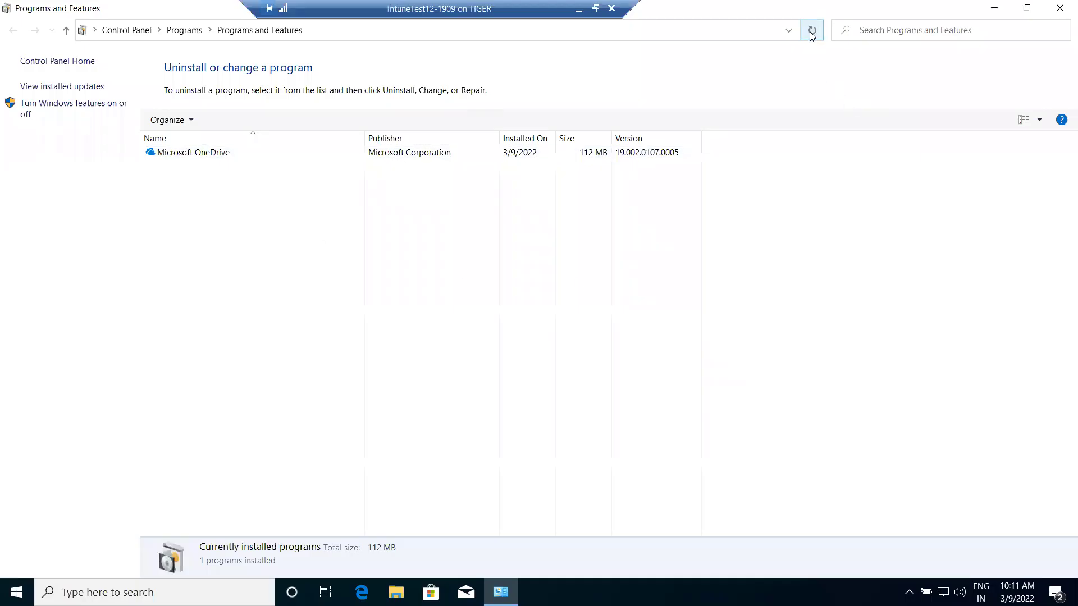
pyautogui.click(1059, 8)
pyautogui.rightClick(553, 326)
pyautogui.click(578, 361)
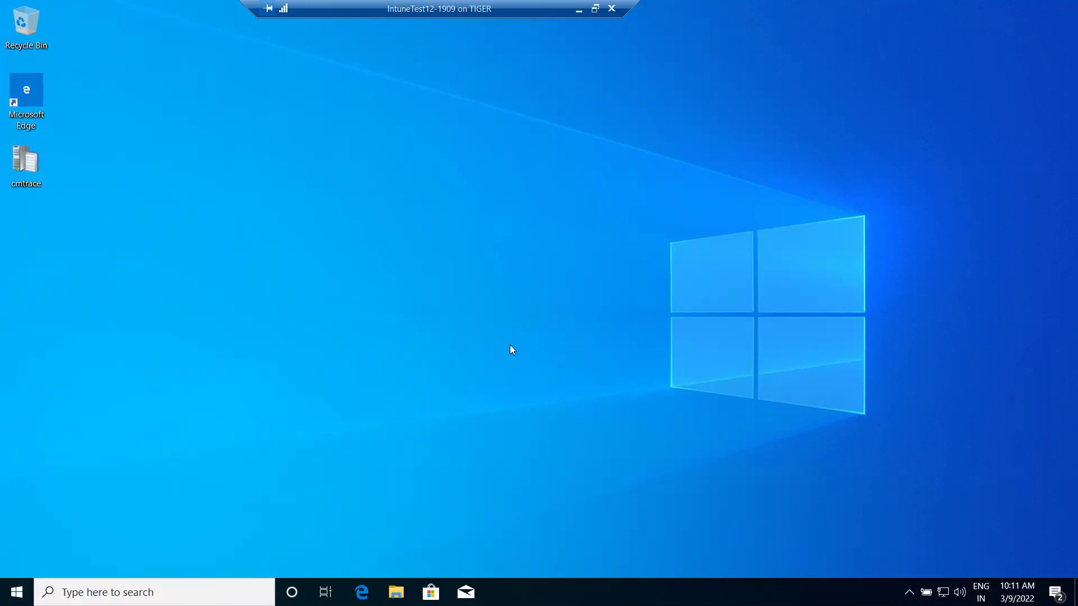
# Run appwiz.cpl again to recheck the installed programs for the deployed app.
pyautogui.press('super+r')
pyautogui.write('app')
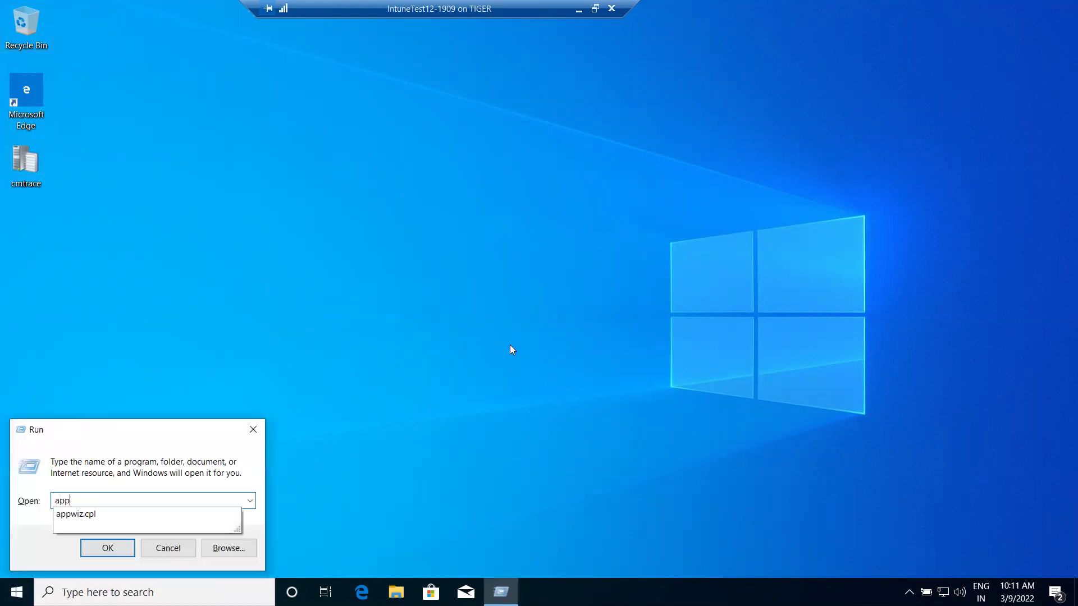
pyautogui.press('Down')
pyautogui.press('Return')
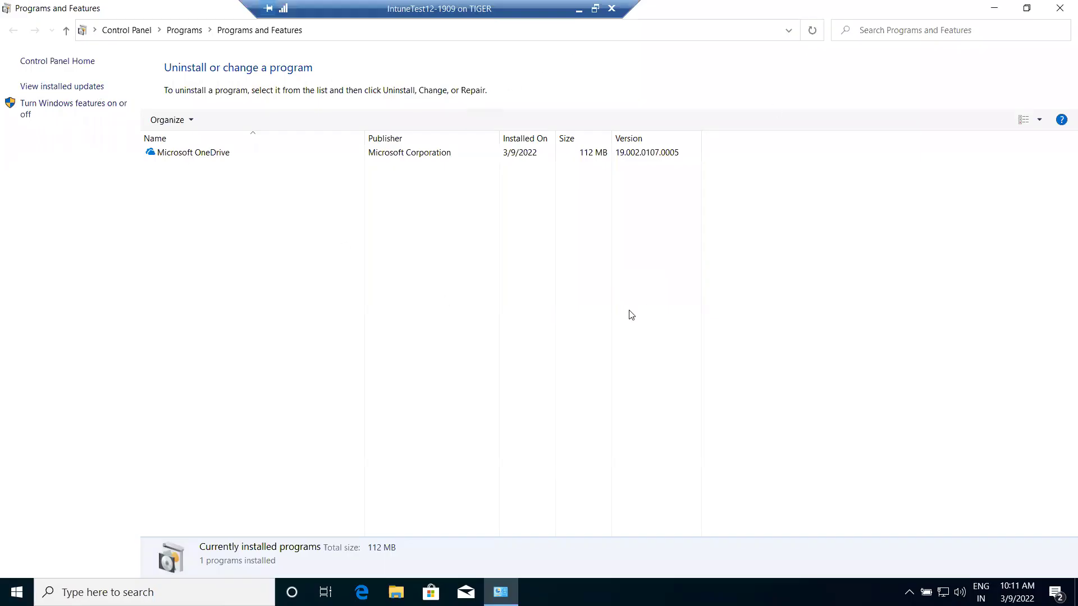
# Open Local Disk (C:) in File Explorer, show hidden items, and select the ProgramData folder.
pyautogui.click(395, 592)
pyautogui.click(189, 336)
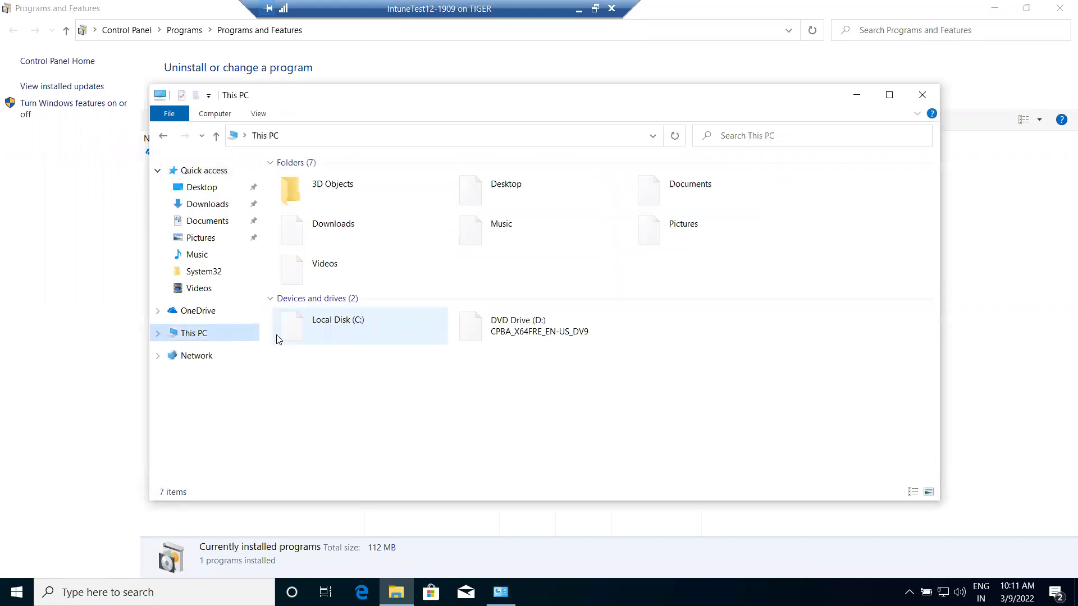
pyautogui.doubleClick(329, 329)
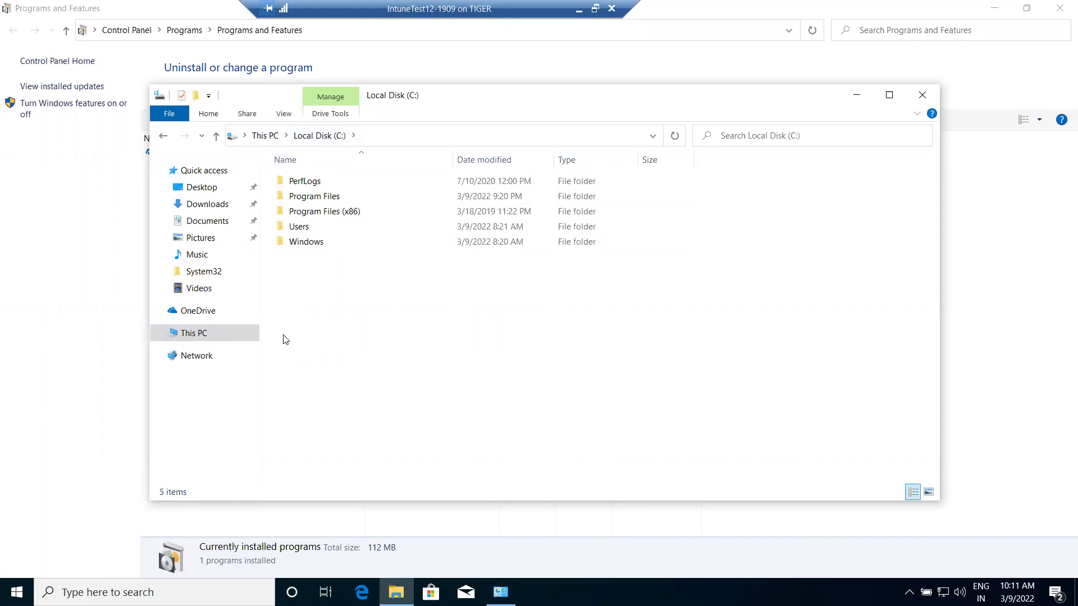
pyautogui.click(284, 114)
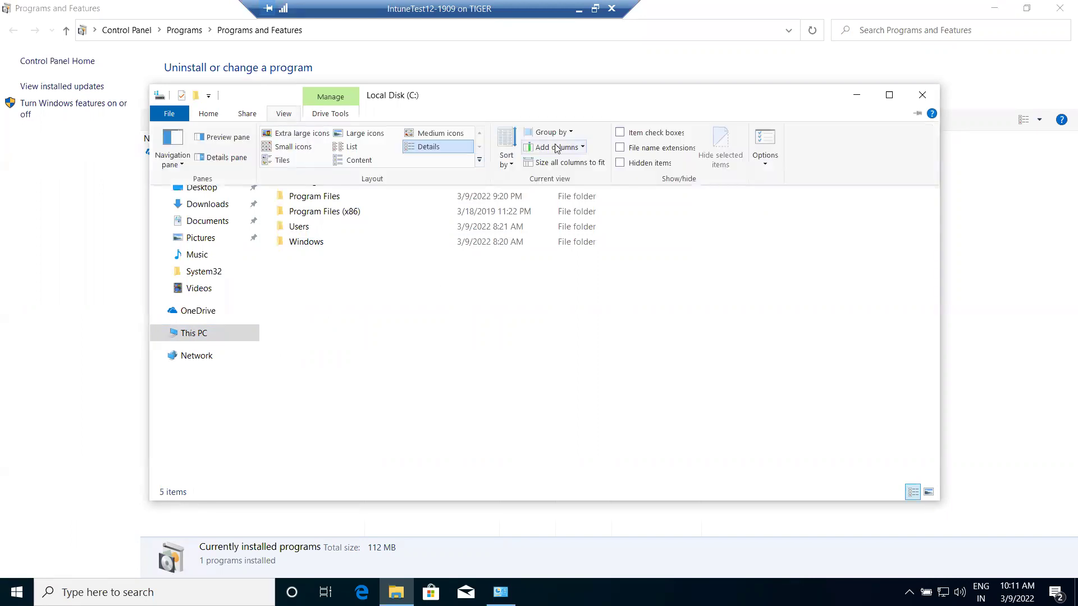
pyautogui.click(648, 163)
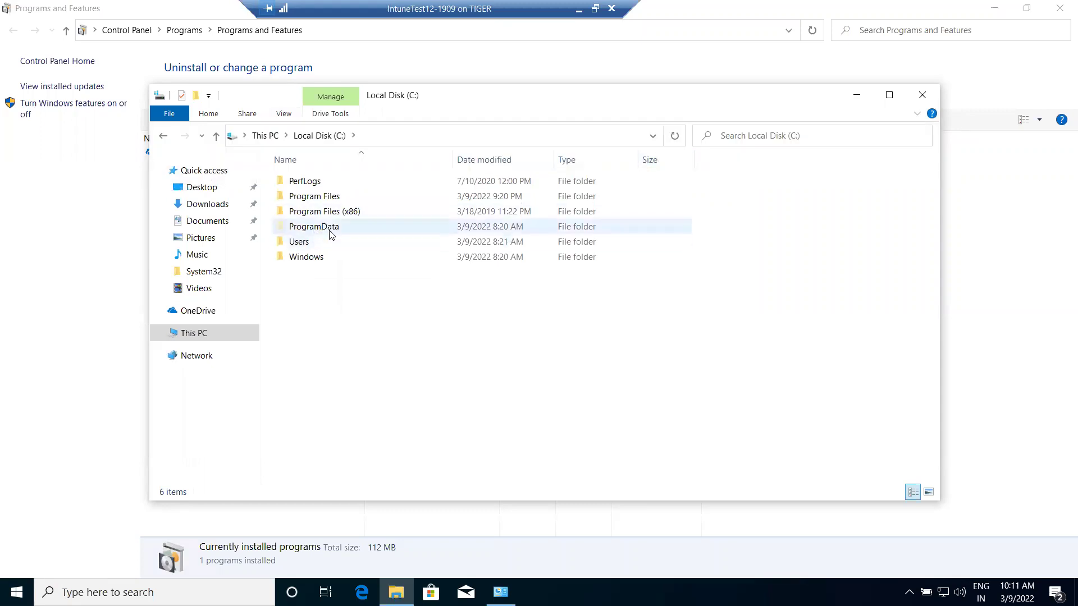
pyautogui.click(282, 113)
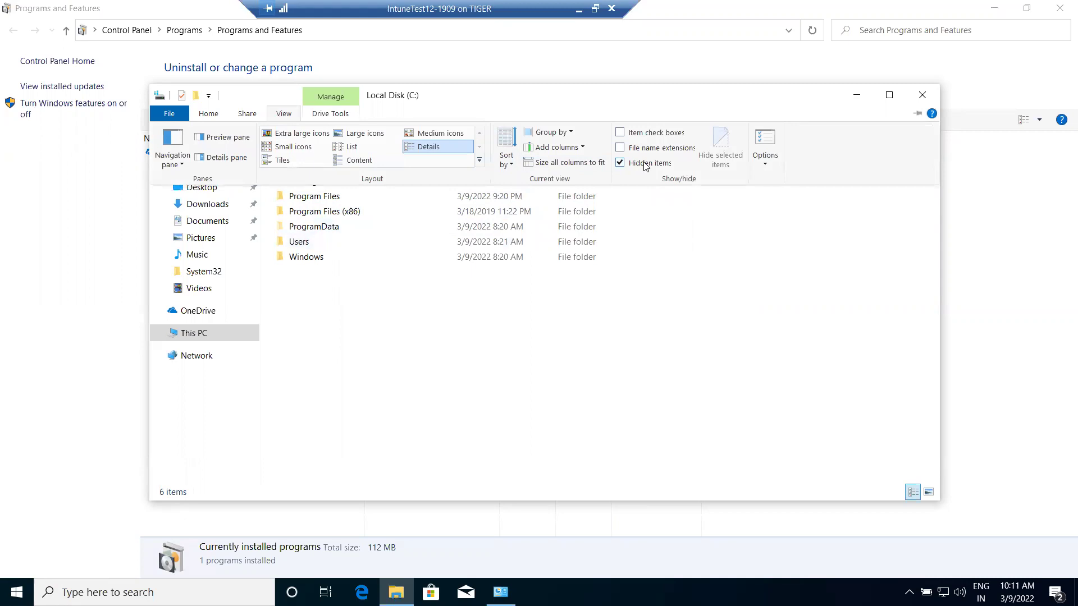
pyautogui.click(329, 227)
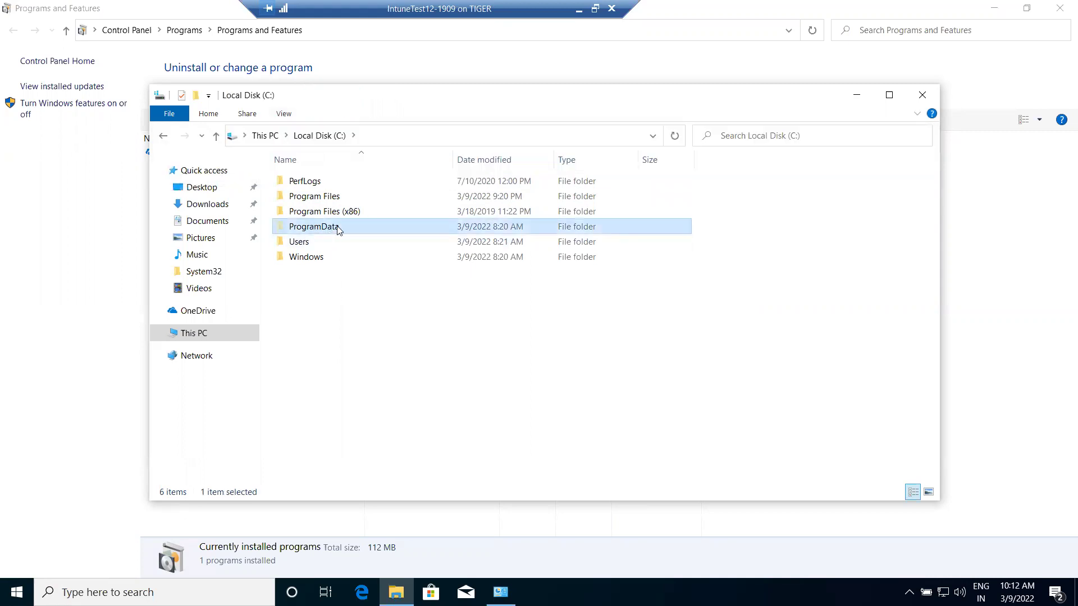
# Look through the subfolders of ProgramData\Microsoft, return to ProgramData, and minimize File Explorer.
pyautogui.doubleClick(338, 230)
pyautogui.doubleClick(295, 182)
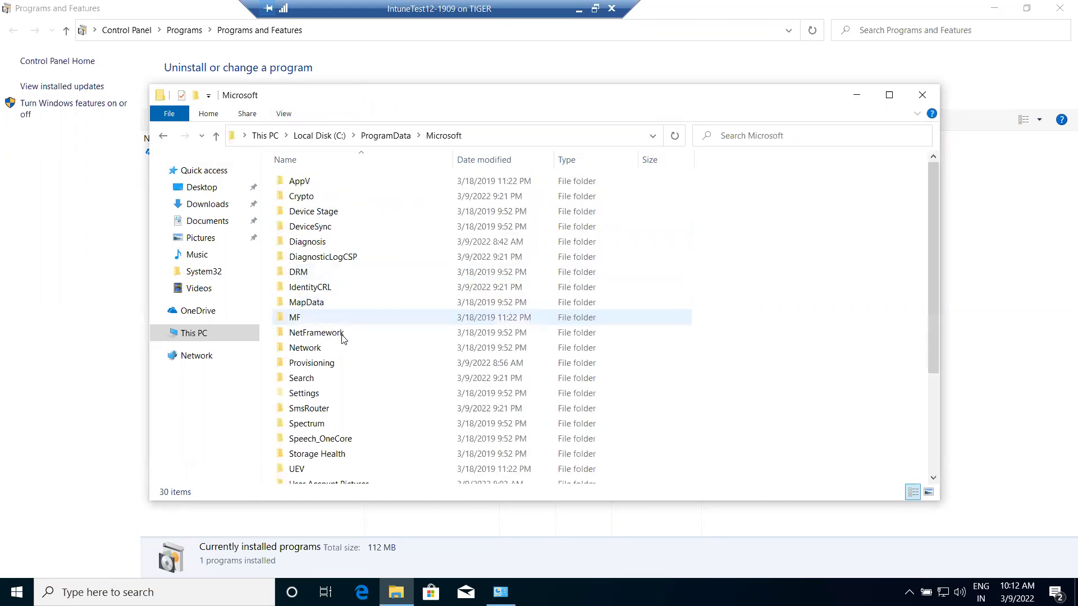
pyautogui.scroll(-4, 345, 412)
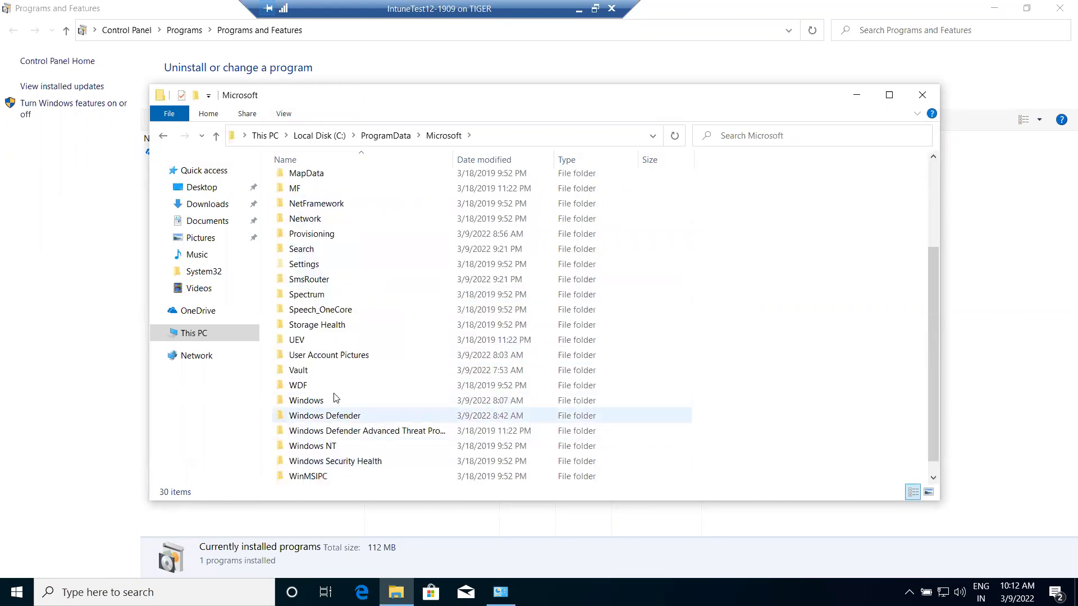
pyautogui.scroll(4, 344, 388)
pyautogui.scroll(-3, 345, 387)
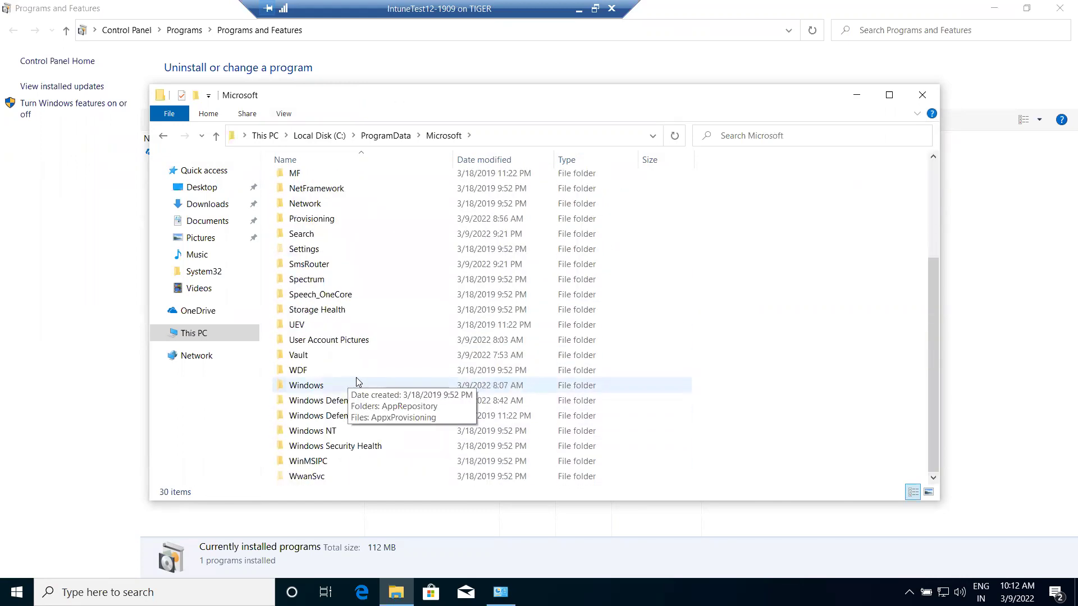
pyautogui.scroll(3, 357, 382)
pyautogui.click(386, 135)
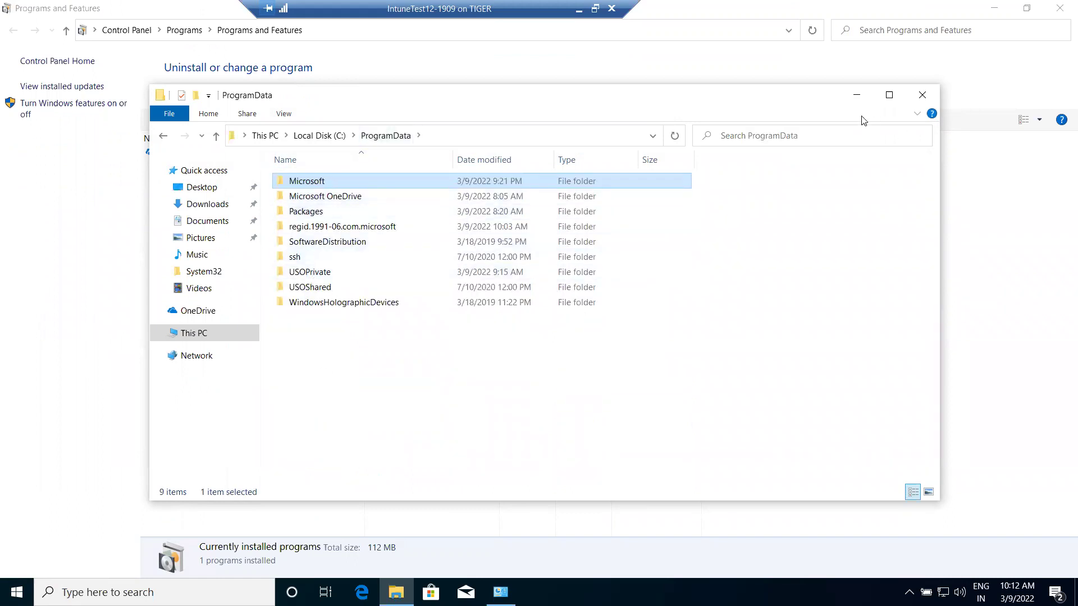
pyautogui.click(856, 95)
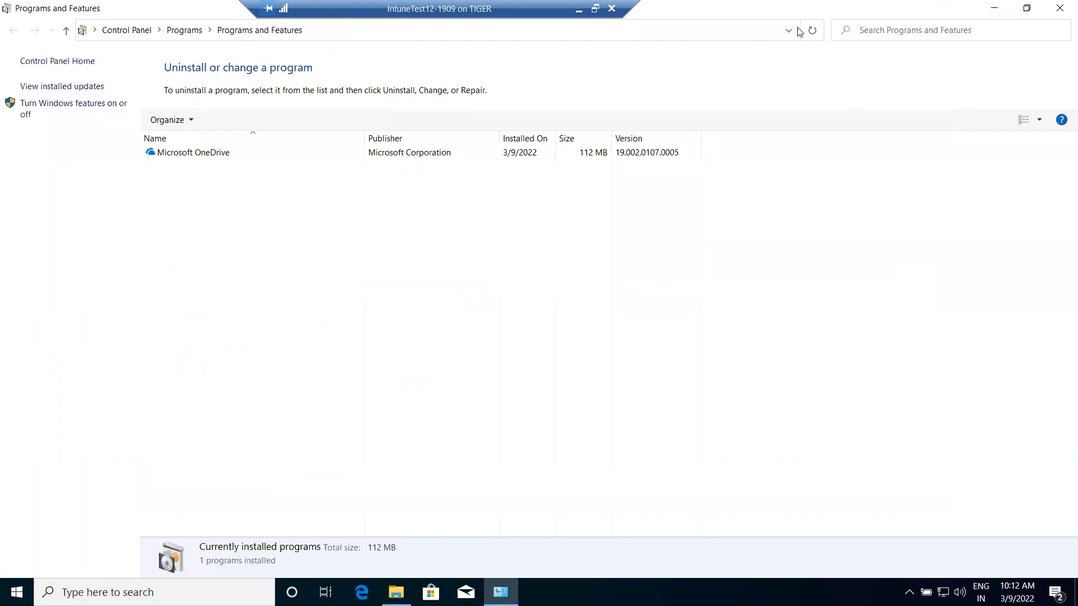
# Refresh the installed programs list, close Programs and Features, and reopen it from the Run dialog.
pyautogui.click(814, 34)
pyautogui.click(812, 30)
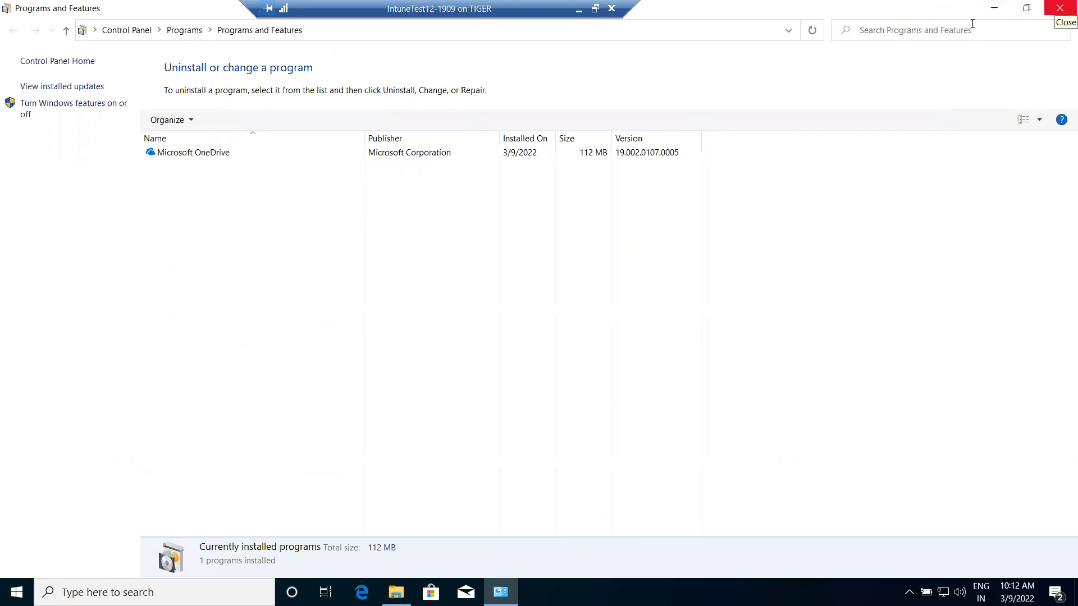
pyautogui.click(1060, 8)
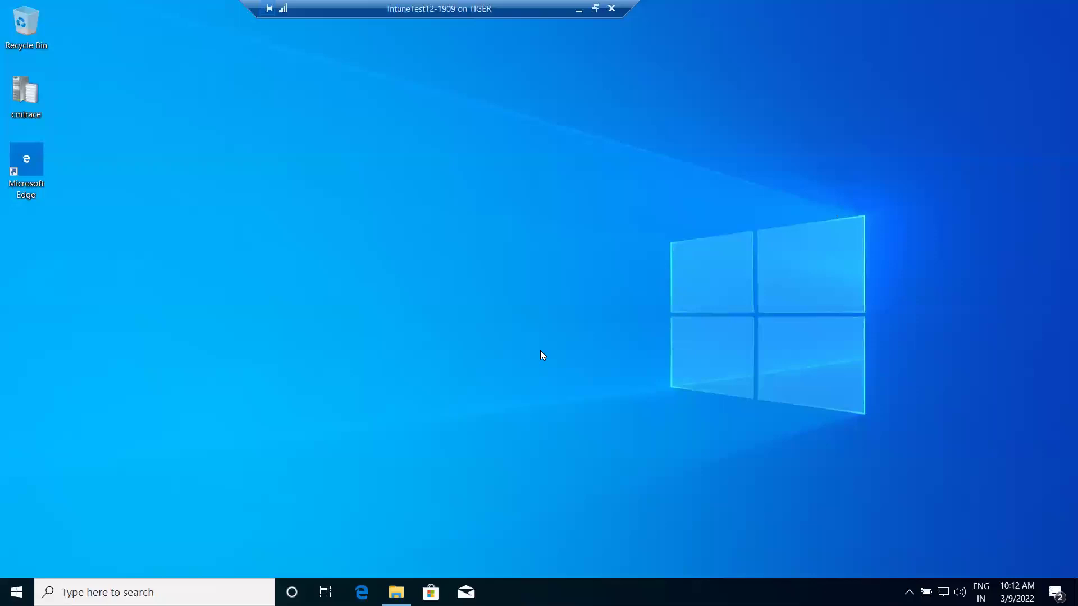
pyautogui.press('super+r')
pyautogui.press('Return')
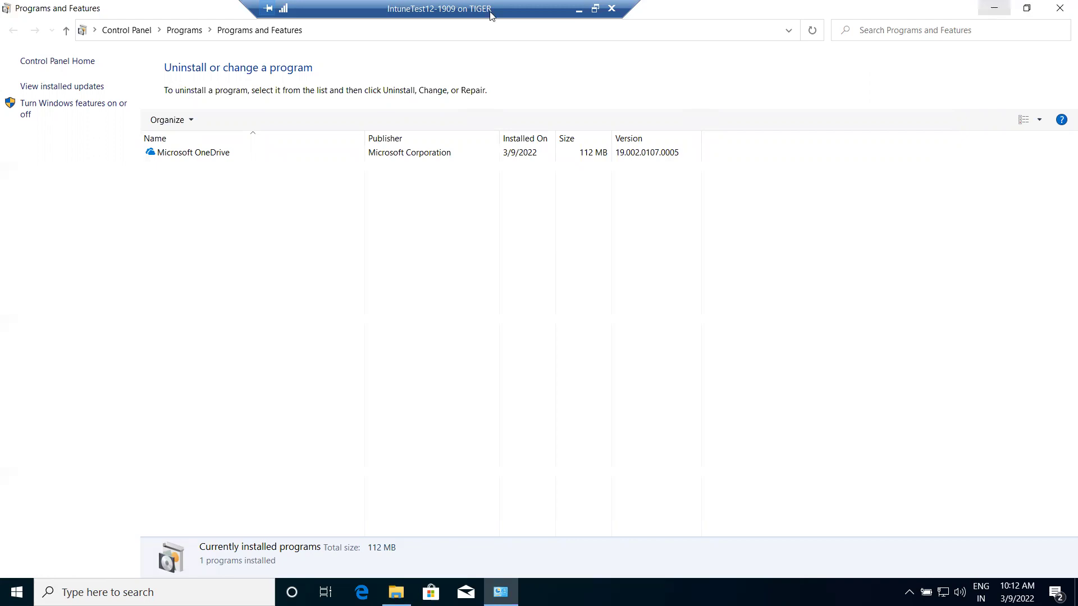
# Open the Access work or school settings under Accounts on the device and select the connected Azure AD account.
pyautogui.moveTo(331, 5); pyautogui.dragTo(263, 5)
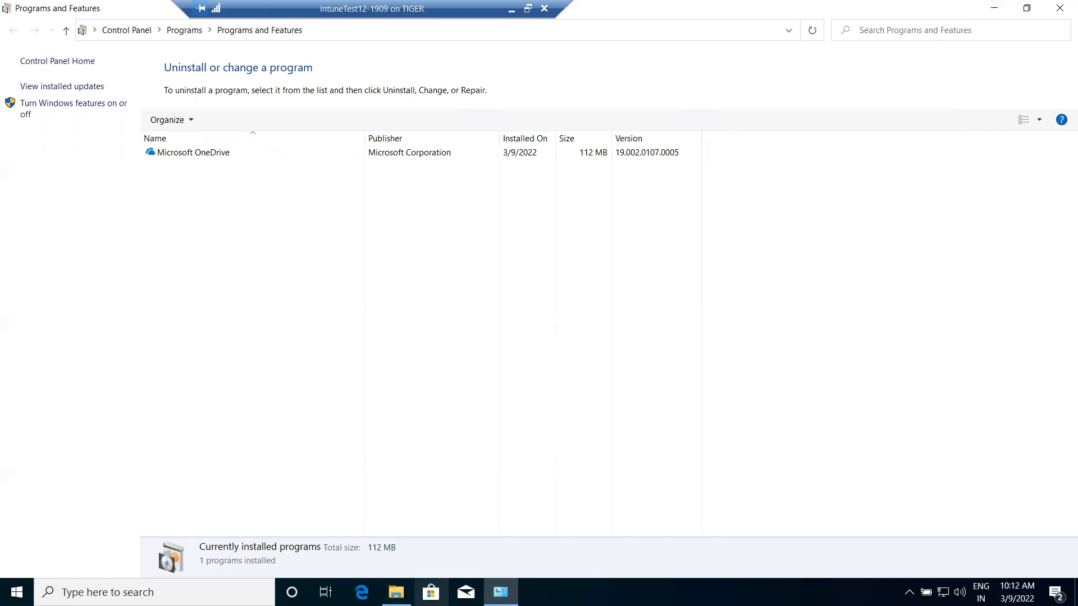
pyautogui.click(16, 592)
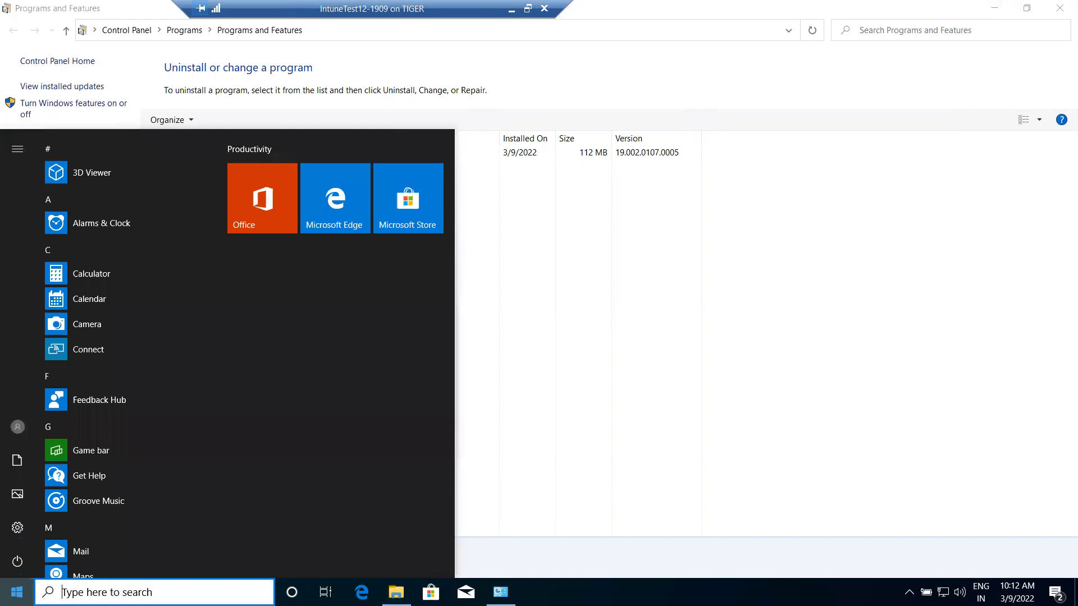
pyautogui.write('set')
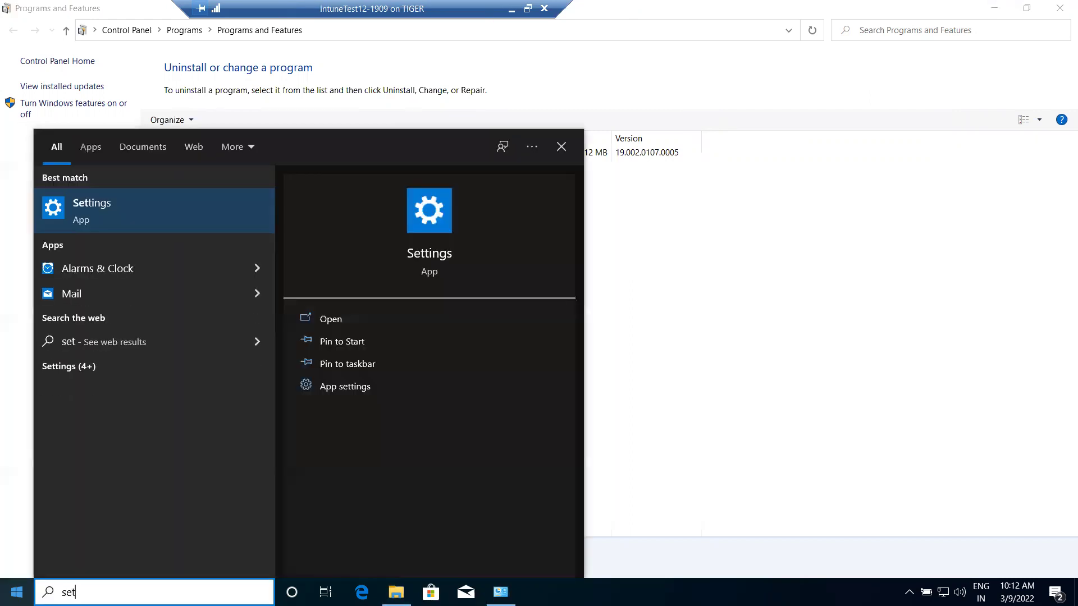
pyautogui.write('tin')
pyautogui.click(73, 213)
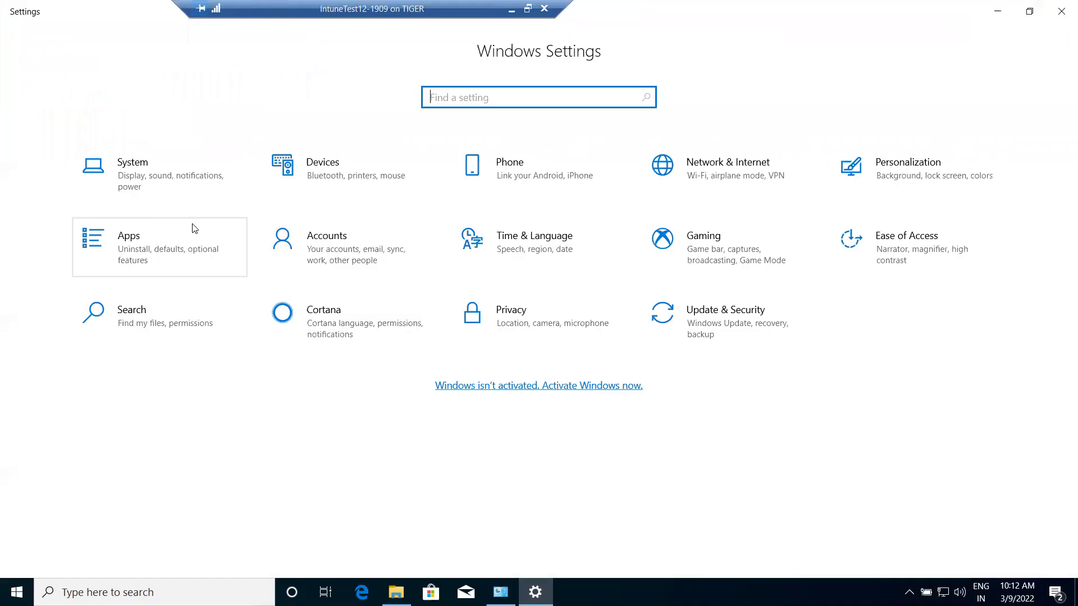
pyautogui.click(341, 248)
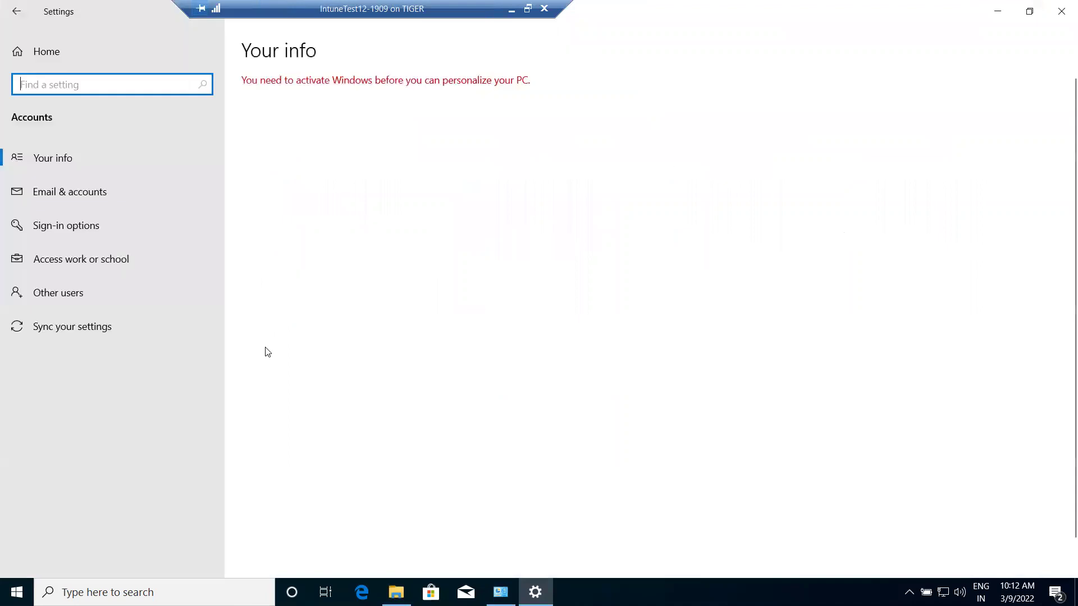
pyautogui.click(55, 261)
pyautogui.click(302, 222)
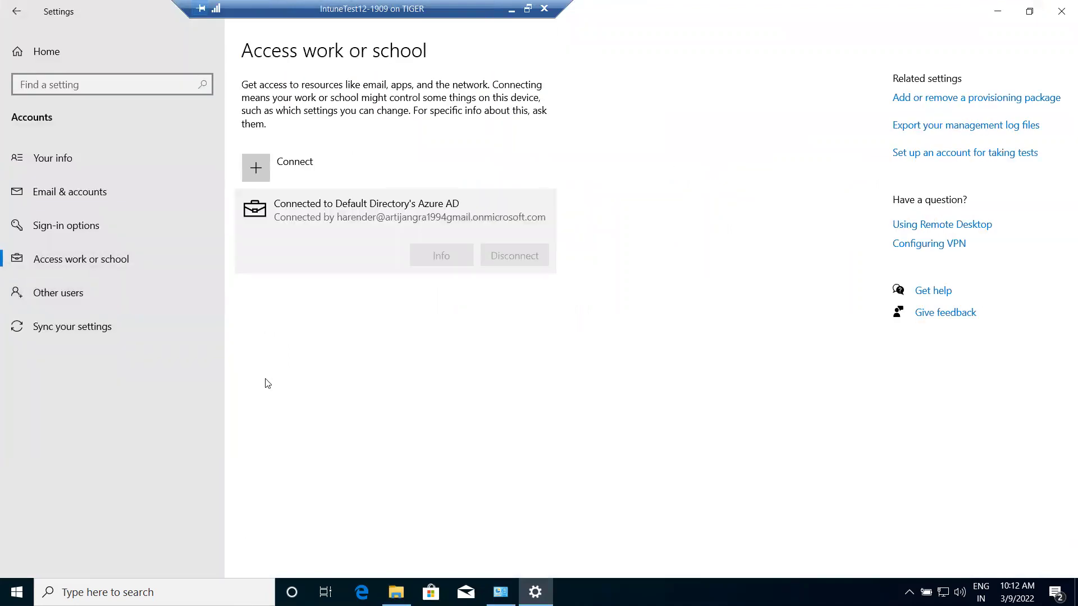
# Start a device sync from the connected Azure AD account's info page, and close Settings.
pyautogui.click(435, 255)
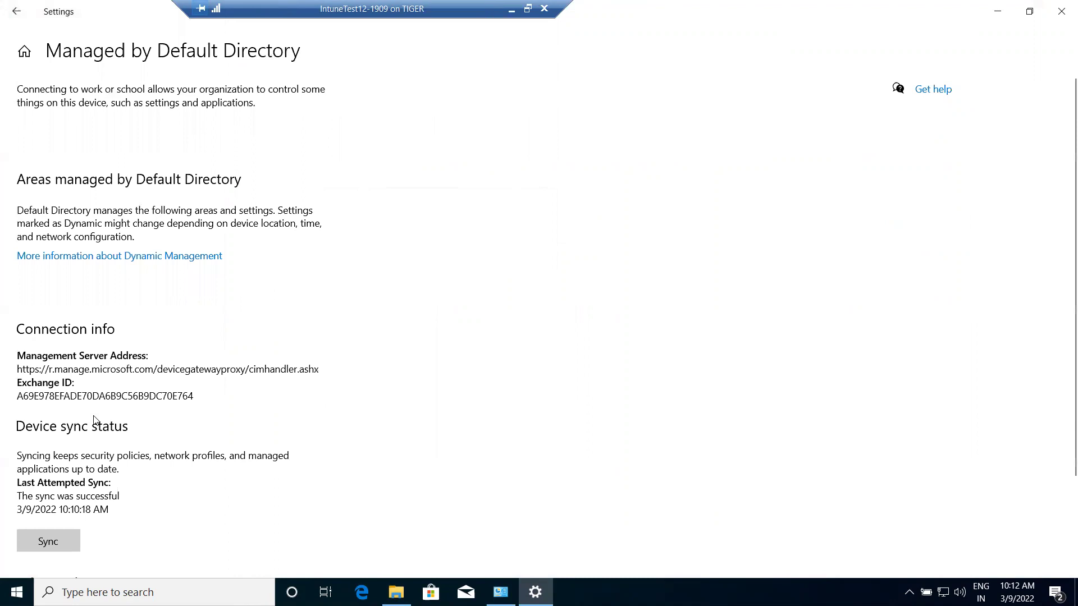
pyautogui.scroll(-2, 84, 427)
pyautogui.click(55, 424)
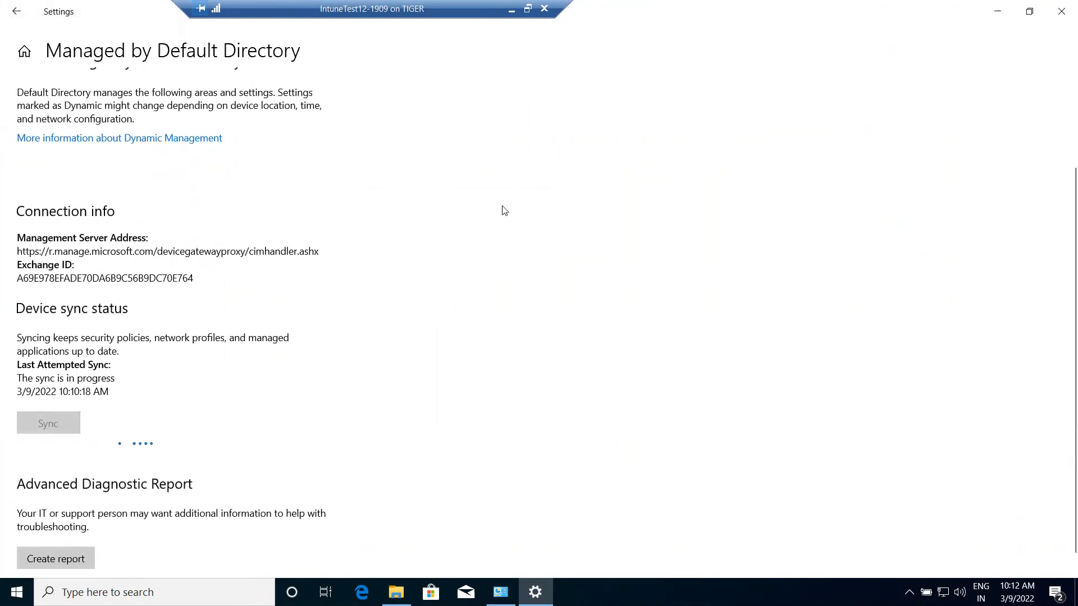
pyautogui.click(1057, 20)
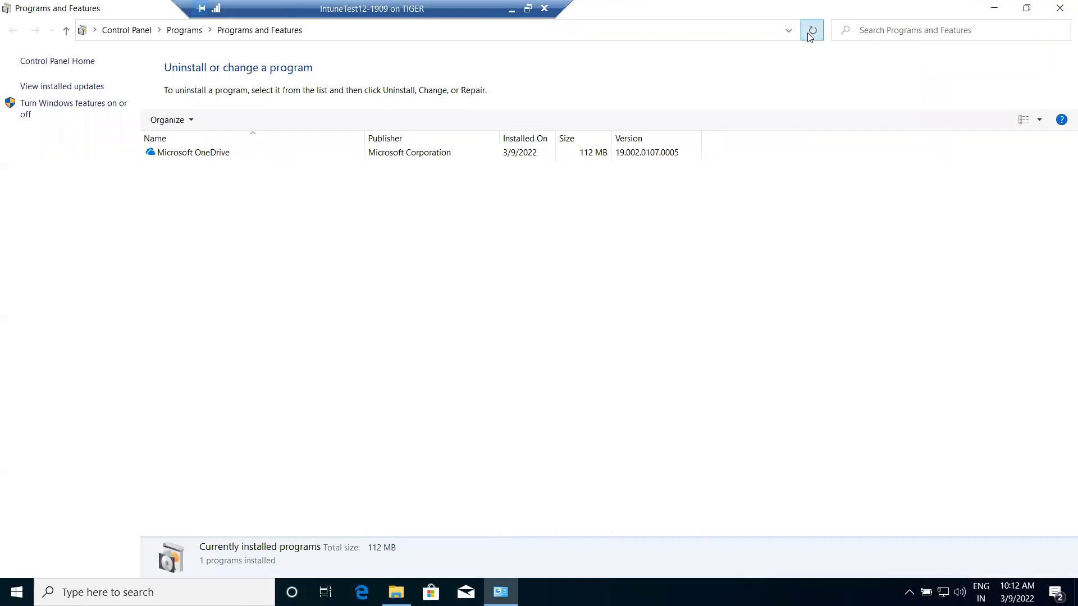
# Close Programs and Features and refresh the desktop.
pyautogui.click(1059, 8)
pyautogui.rightClick(565, 257)
pyautogui.click(588, 301)
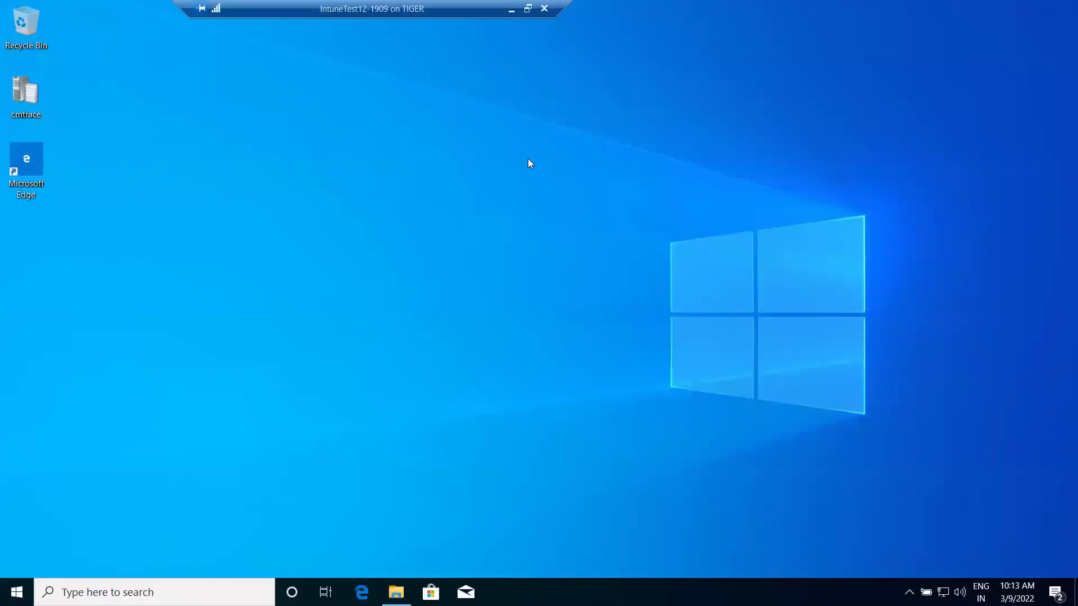
# Minimize the remote session and sync device 1909-1 from its overview in the Endpoint Manager admin center.
pyautogui.click(510, 10)
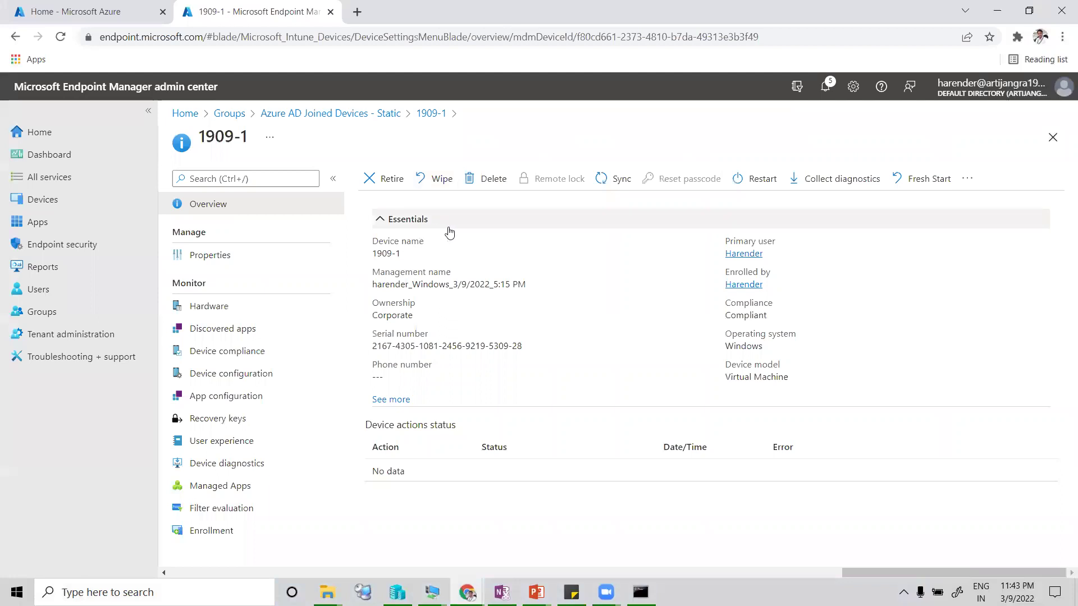
pyautogui.click(619, 179)
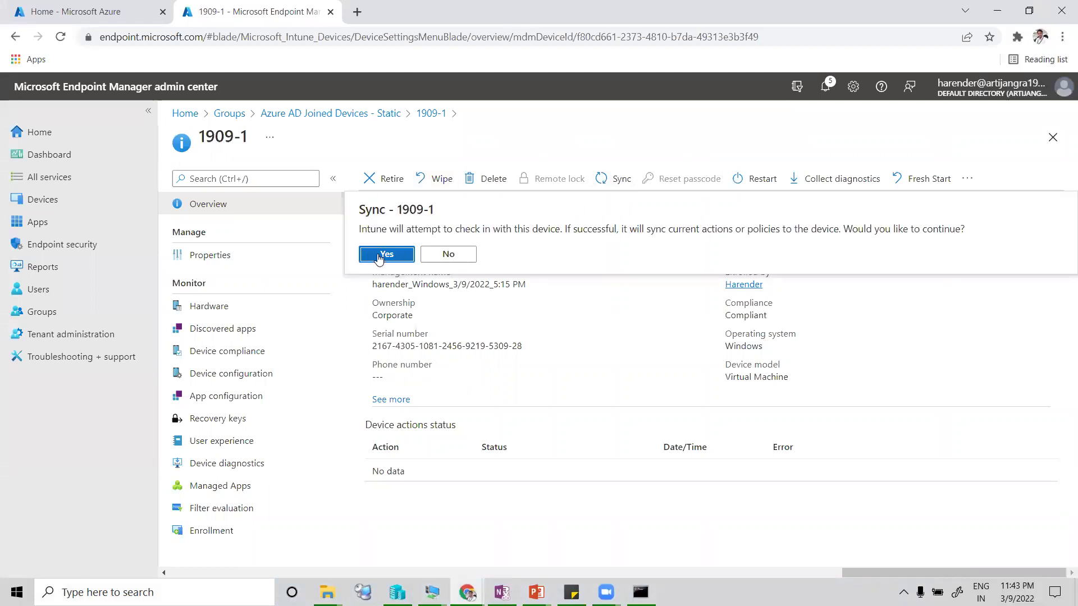
pyautogui.click(379, 256)
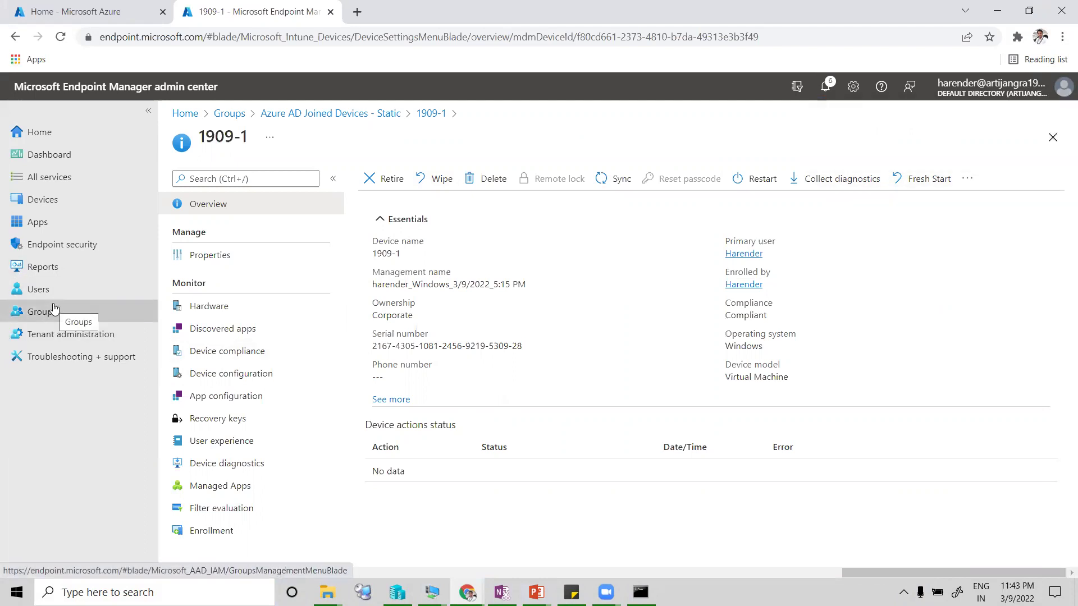
# Open VLC Player 3.0.11 from the Windows apps list and check its device and user install status.
pyautogui.click(38, 227)
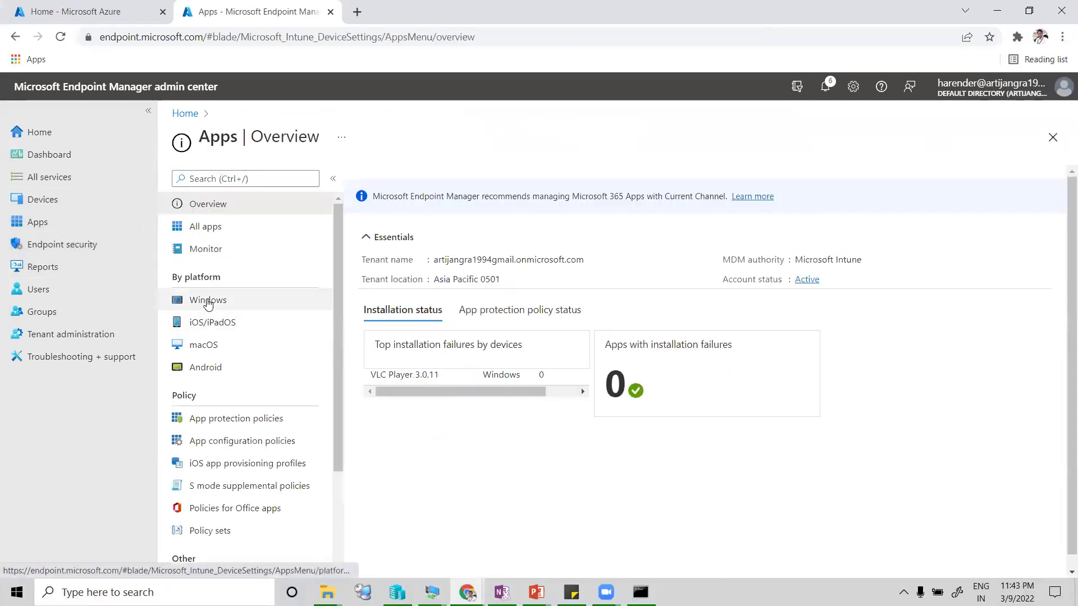
pyautogui.click(205, 300)
pyautogui.click(403, 274)
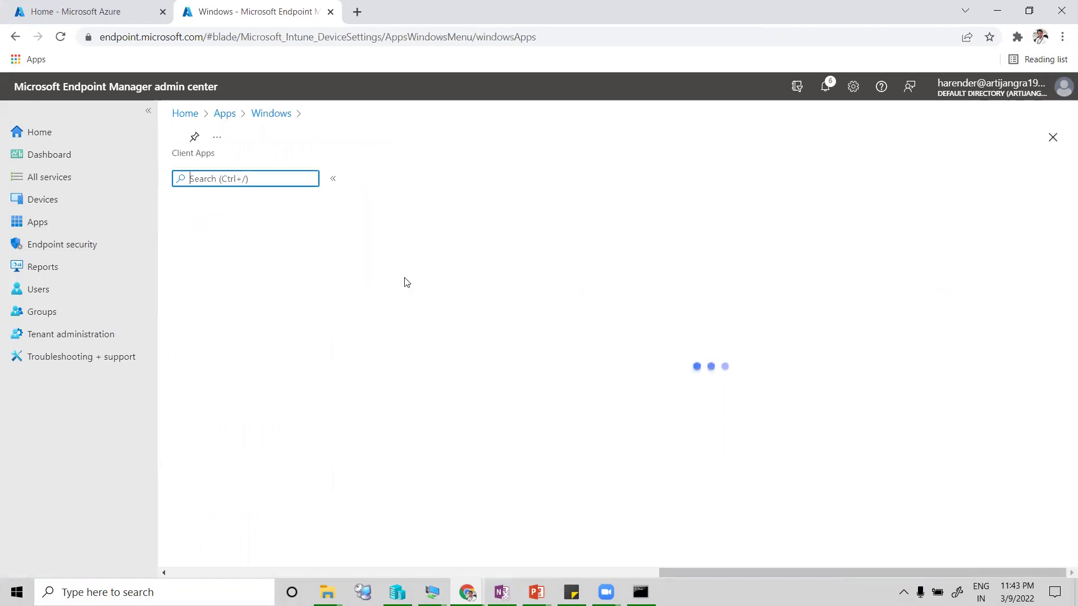
pyautogui.click(228, 309)
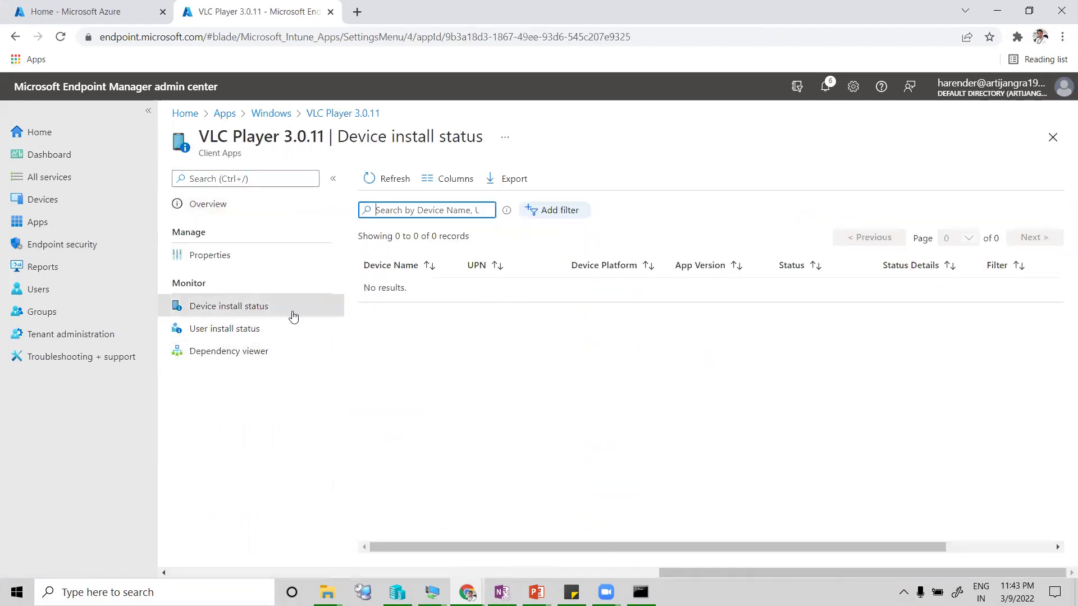
pyautogui.click(245, 331)
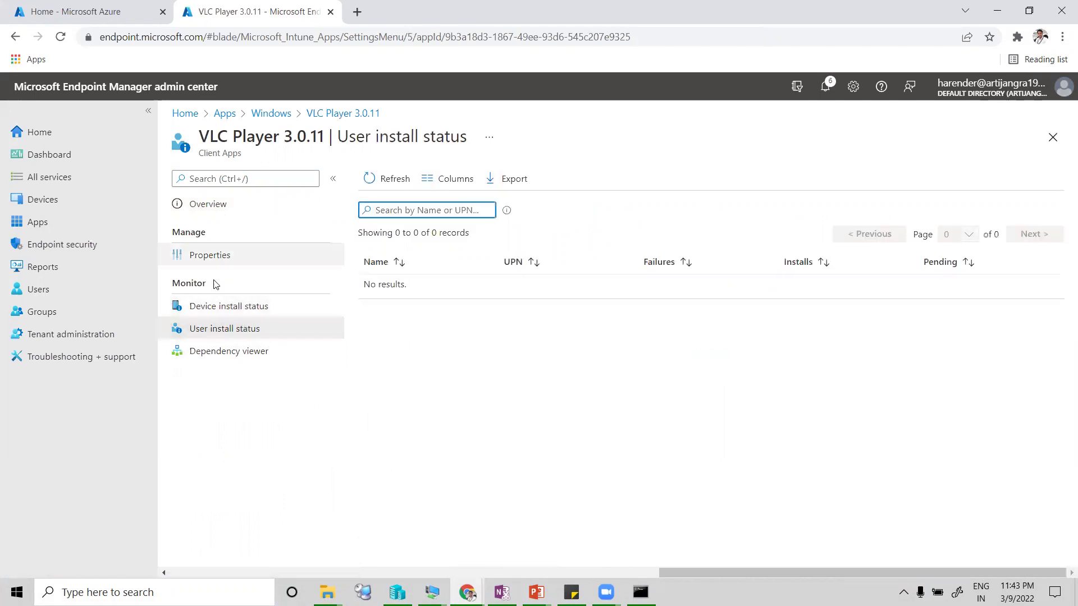
# Review the VLC Player 3.0.11 properties and open its assignments for editing to check the required group.
pyautogui.click(216, 259)
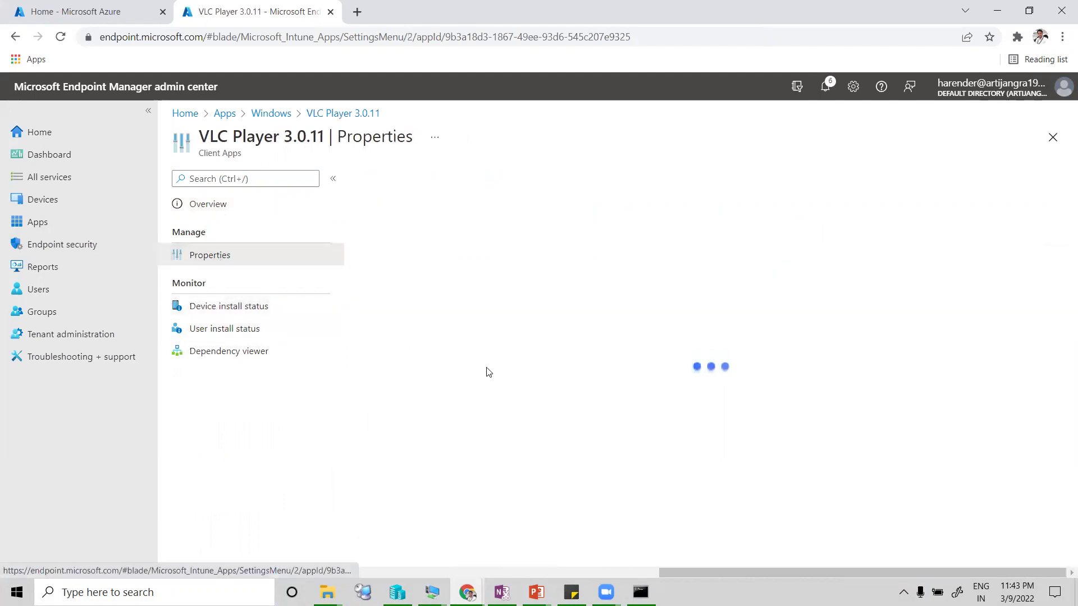
pyautogui.scroll(-6, 495, 393)
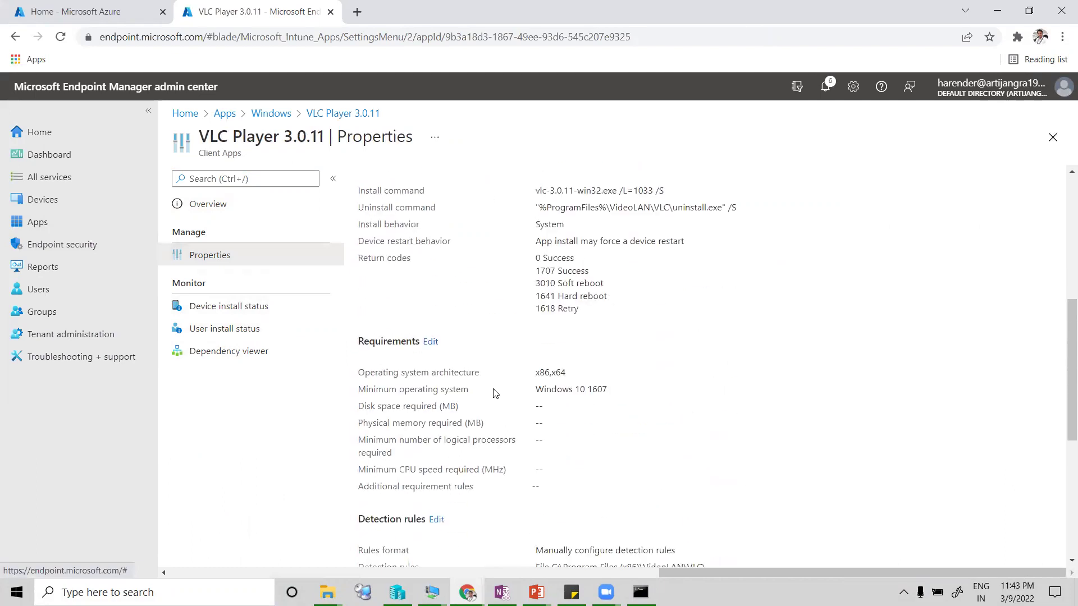
pyautogui.scroll(-3, 499, 390)
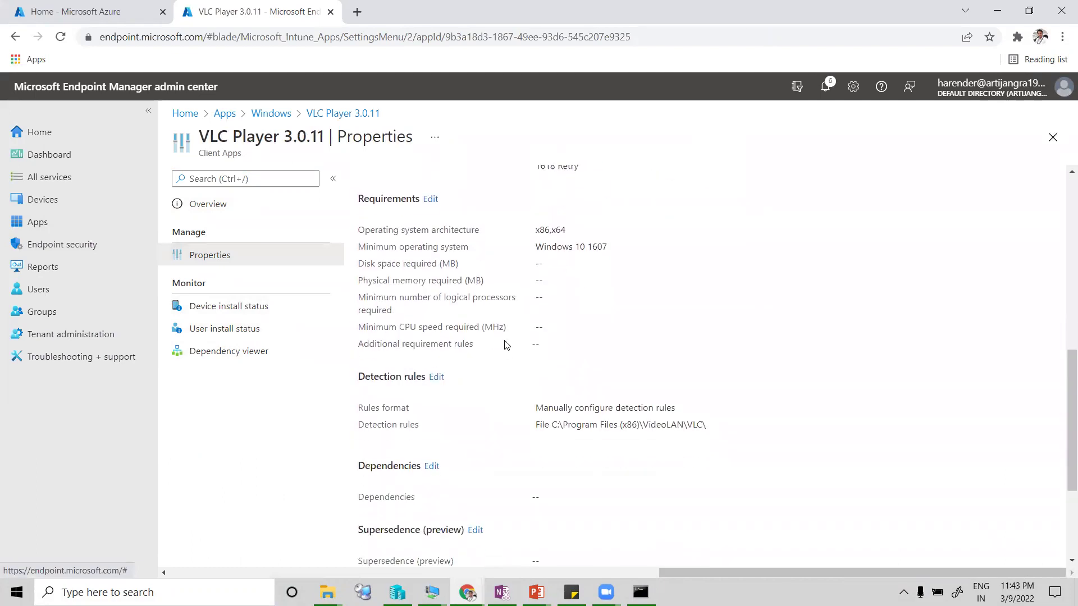
pyautogui.scroll(-4, 538, 421)
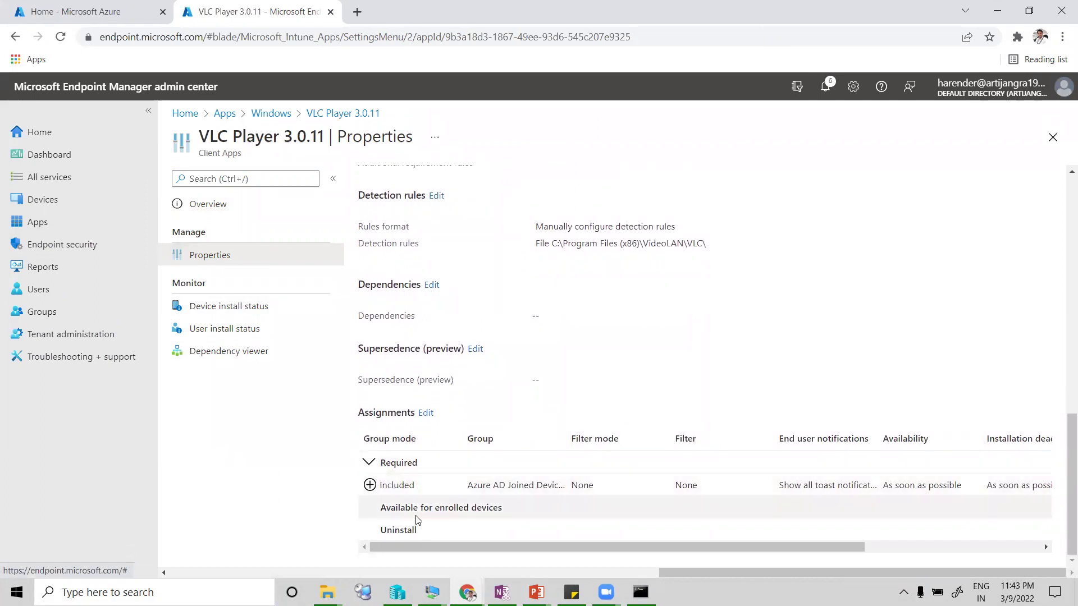
pyautogui.click(426, 412)
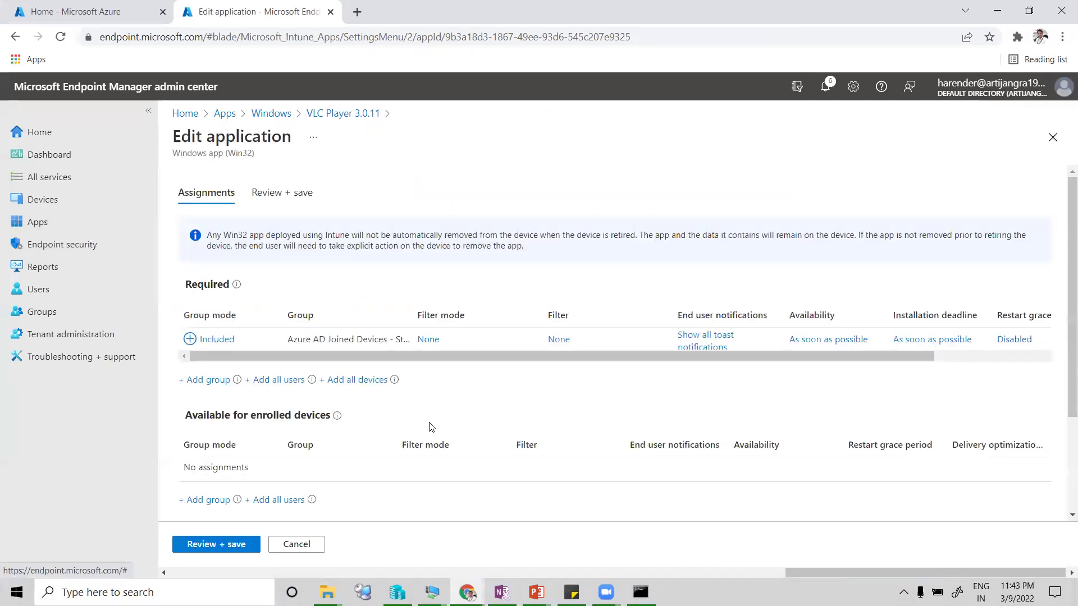
pyautogui.moveTo(381, 351); pyautogui.dragTo(345, 356)
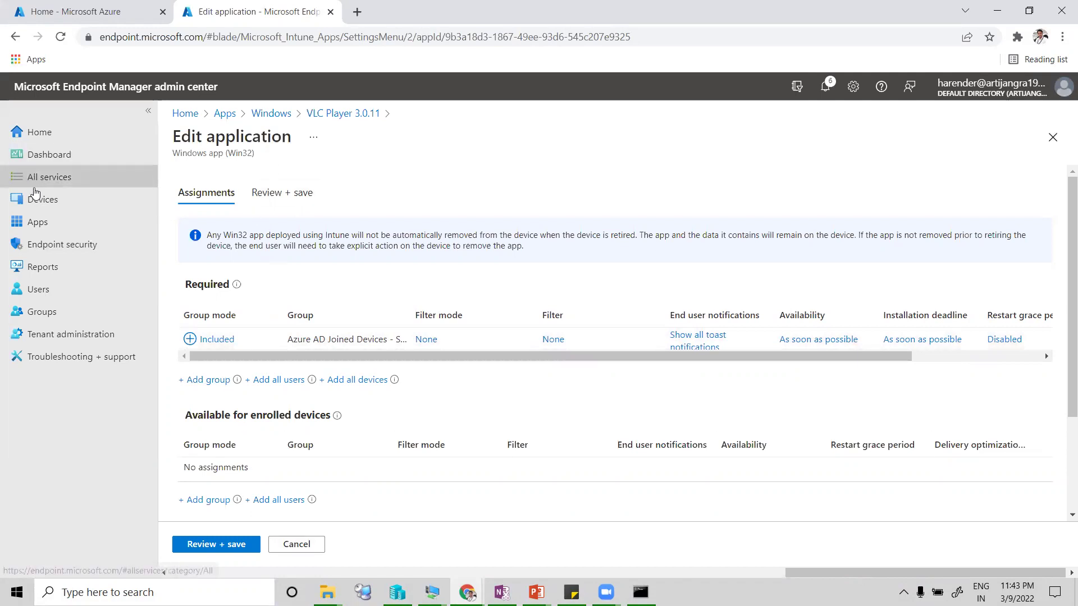
# Open device 1909-1 from the Windows devices list and check the portal notifications for the sync requests.
pyautogui.click(39, 210)
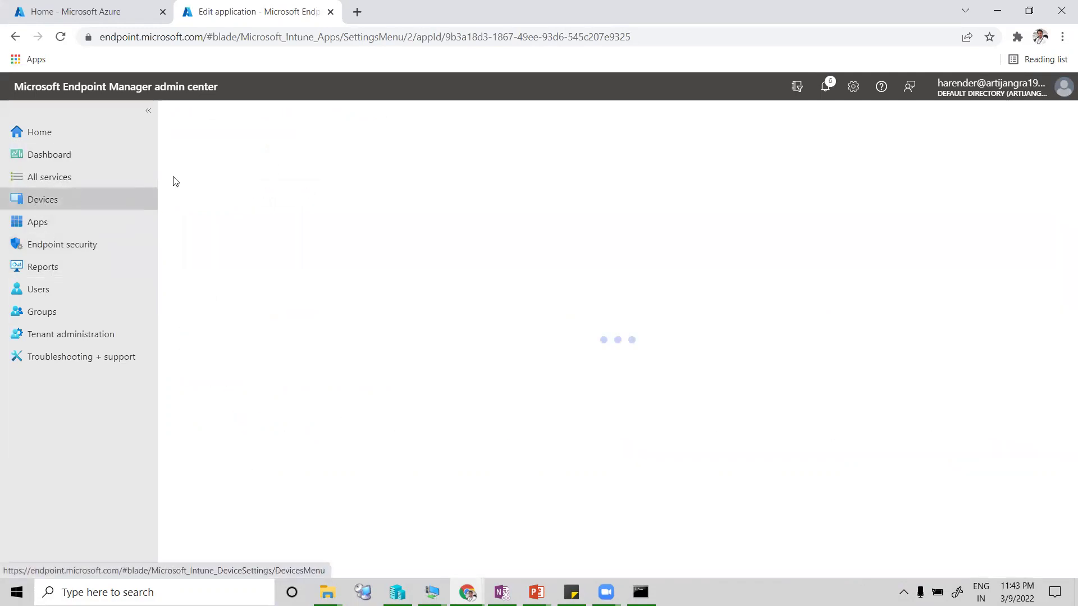
pyautogui.click(219, 299)
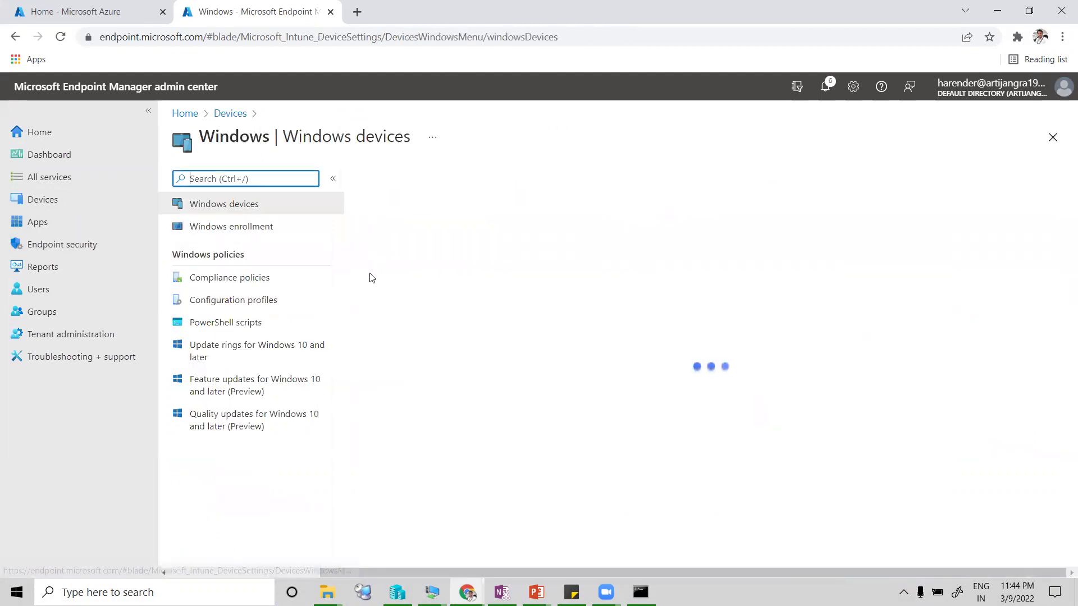
pyautogui.click(387, 307)
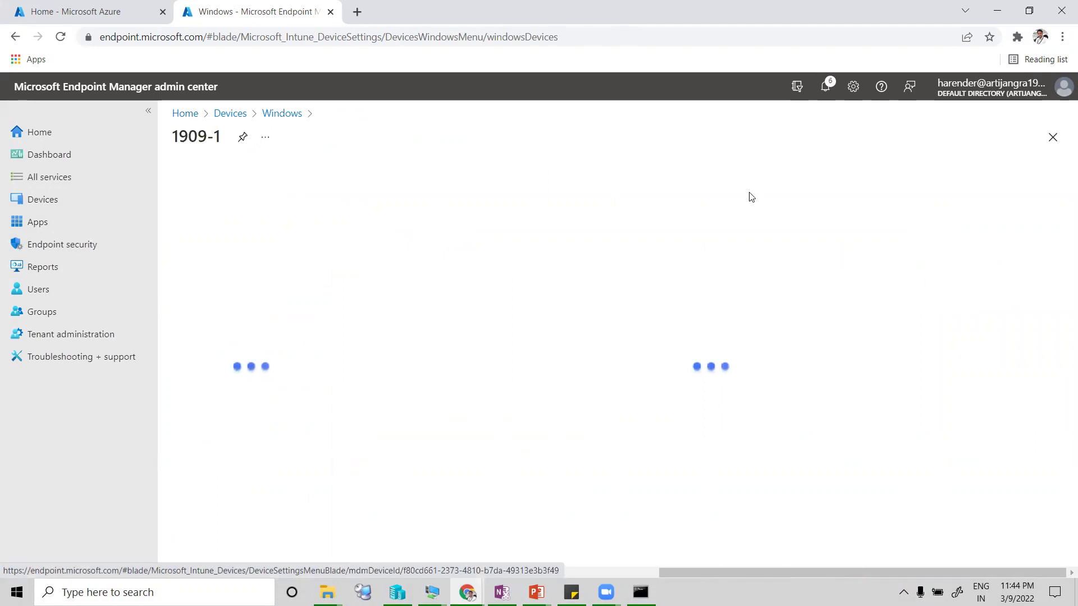
pyautogui.click(824, 87)
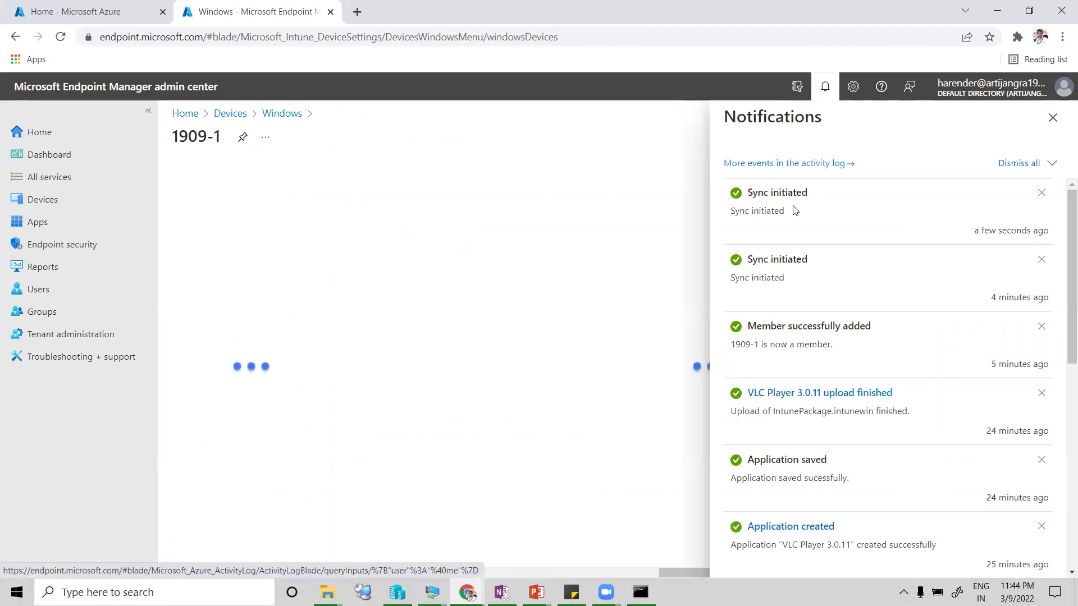
pyautogui.click(1052, 117)
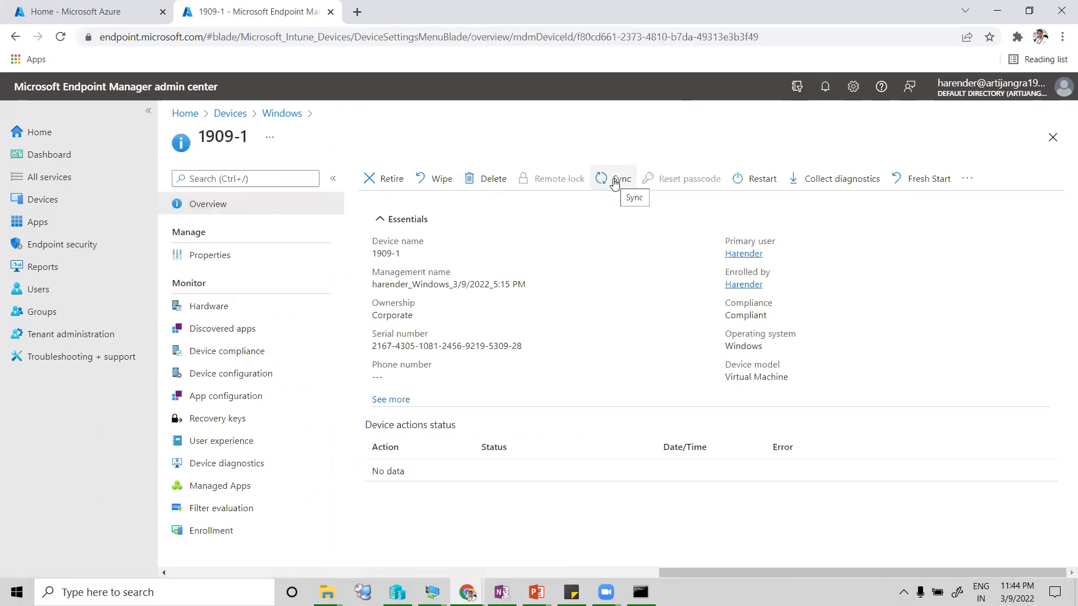
# Sync device 1909-1 again from its overview and return to the IntuneTest12-1909 remote session.
pyautogui.click(613, 181)
pyautogui.click(386, 254)
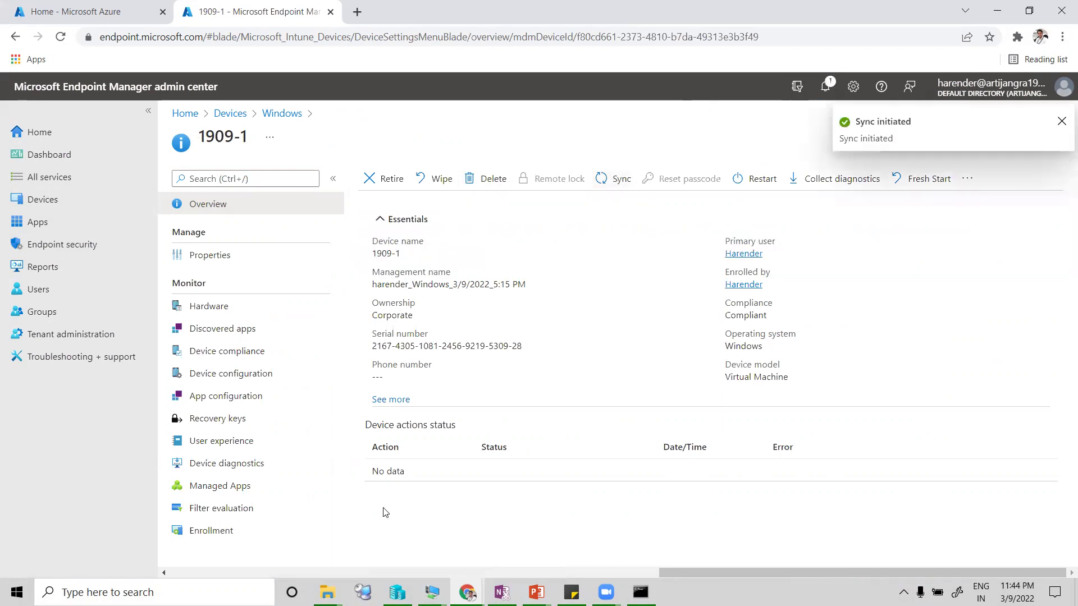
pyautogui.moveTo(432, 593)
pyautogui.click(624, 533)
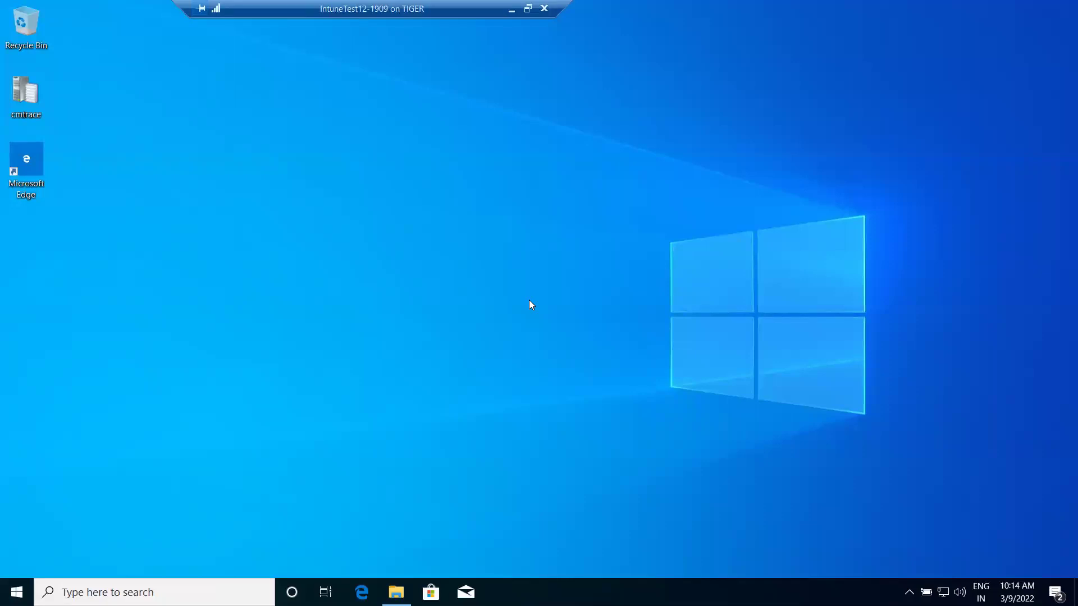
# Reopen Programs and Features through the Run dialog, recheck the installed programs, and close it.
pyautogui.press('super+r')
pyautogui.write('ap')
pyautogui.press('Down')
pyautogui.press('Return')
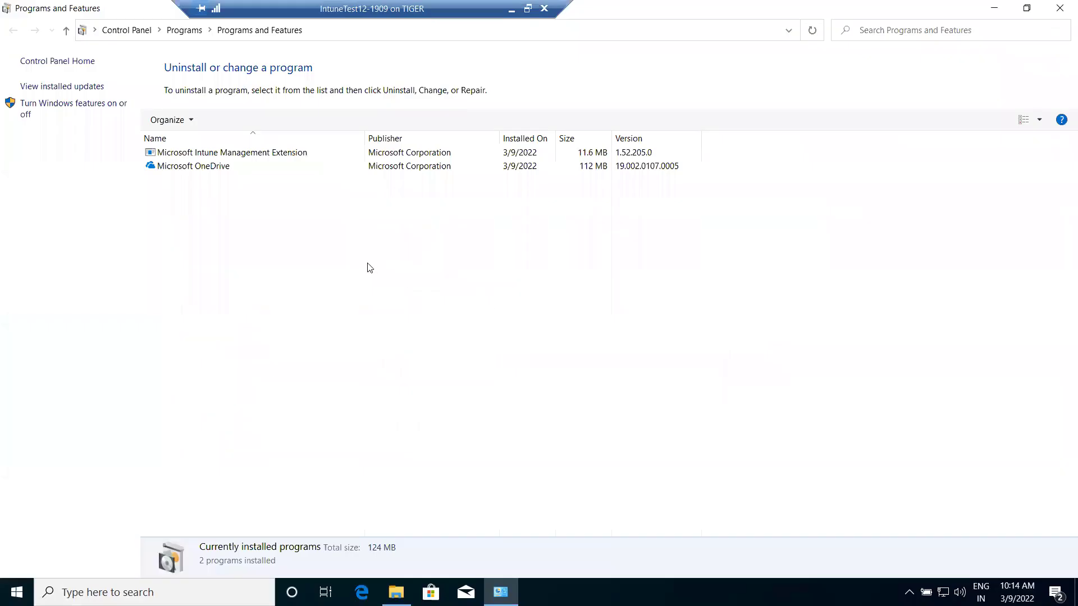
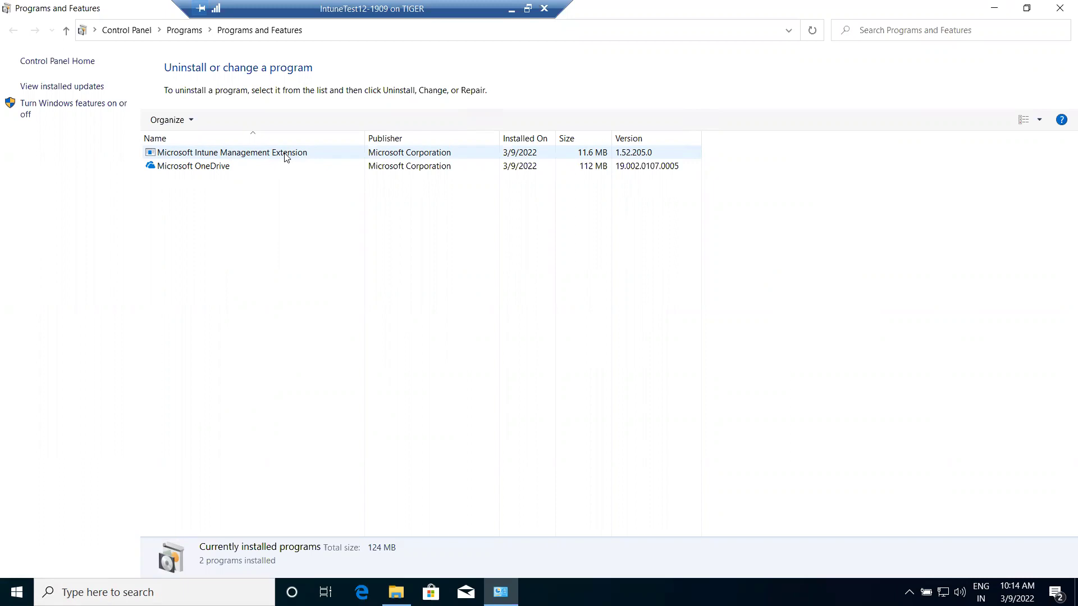
pyautogui.click(1058, 7)
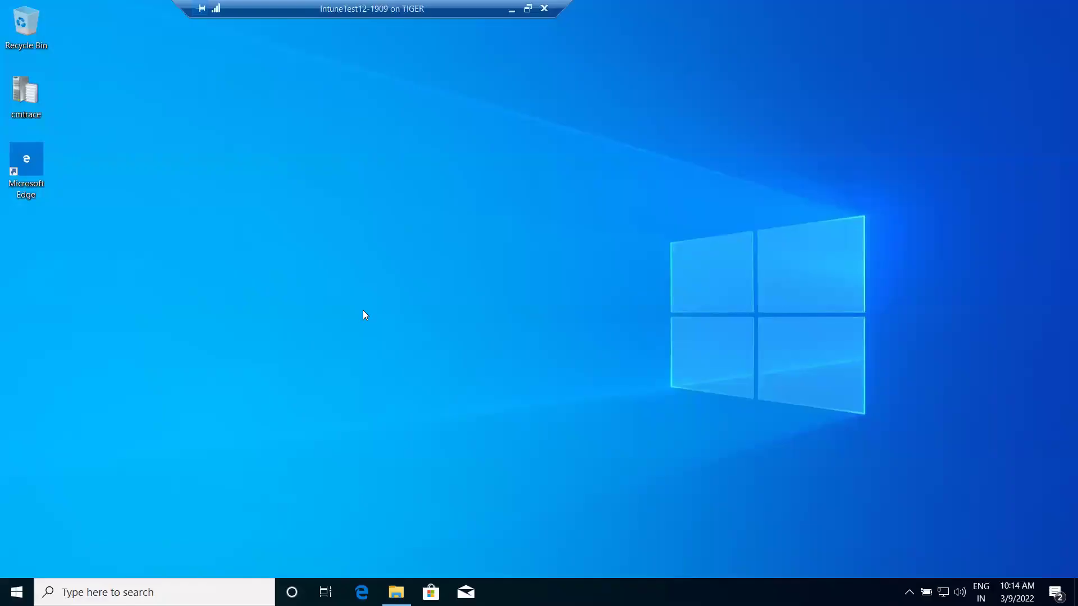
# Open the IntuneManagementExtension log from C:\ProgramData\Microsoft\IntuneManagementExtension\Logs and maximize its window.
pyautogui.click(397, 592)
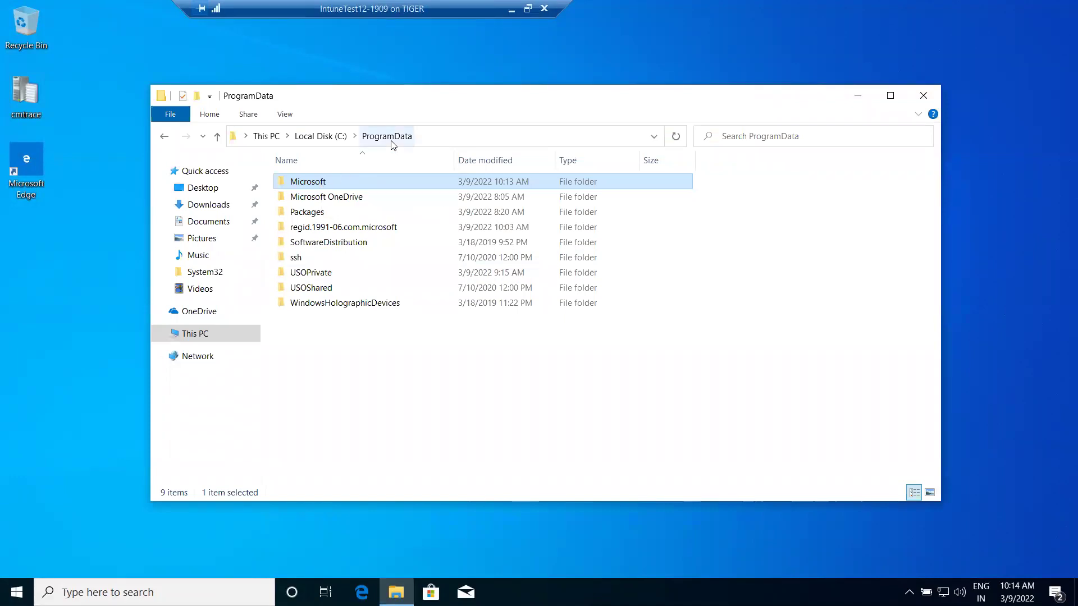
pyautogui.doubleClick(303, 182)
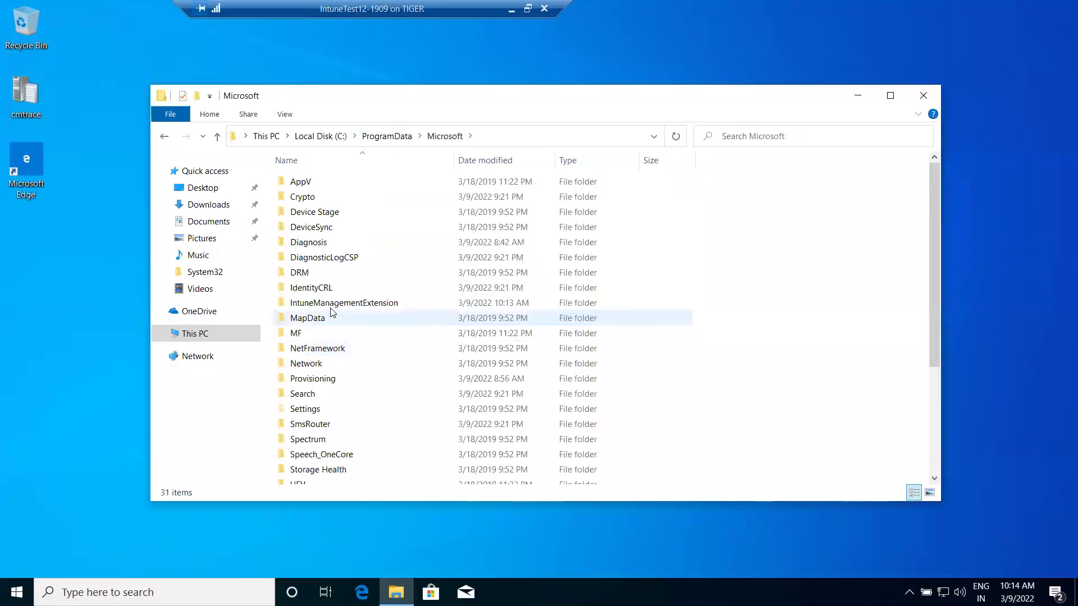
pyautogui.doubleClick(355, 308)
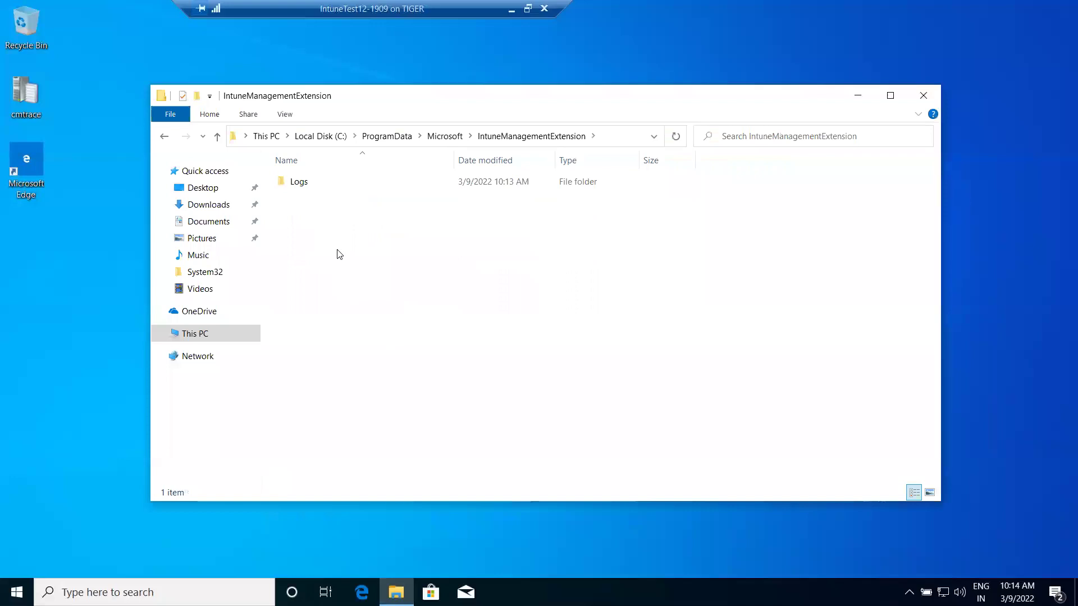
pyautogui.doubleClick(315, 185)
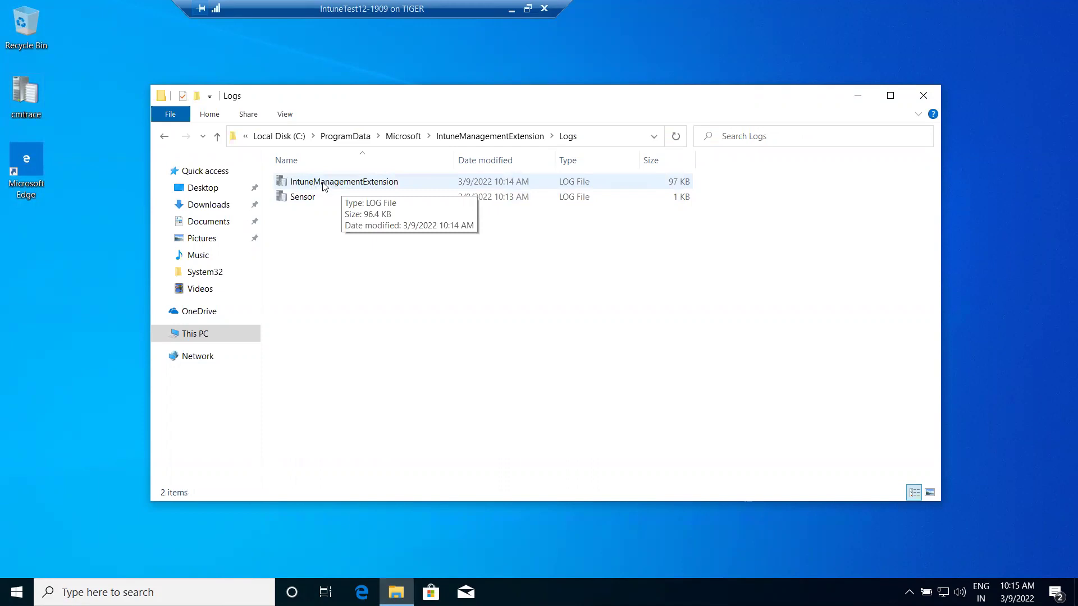
pyautogui.doubleClick(368, 184)
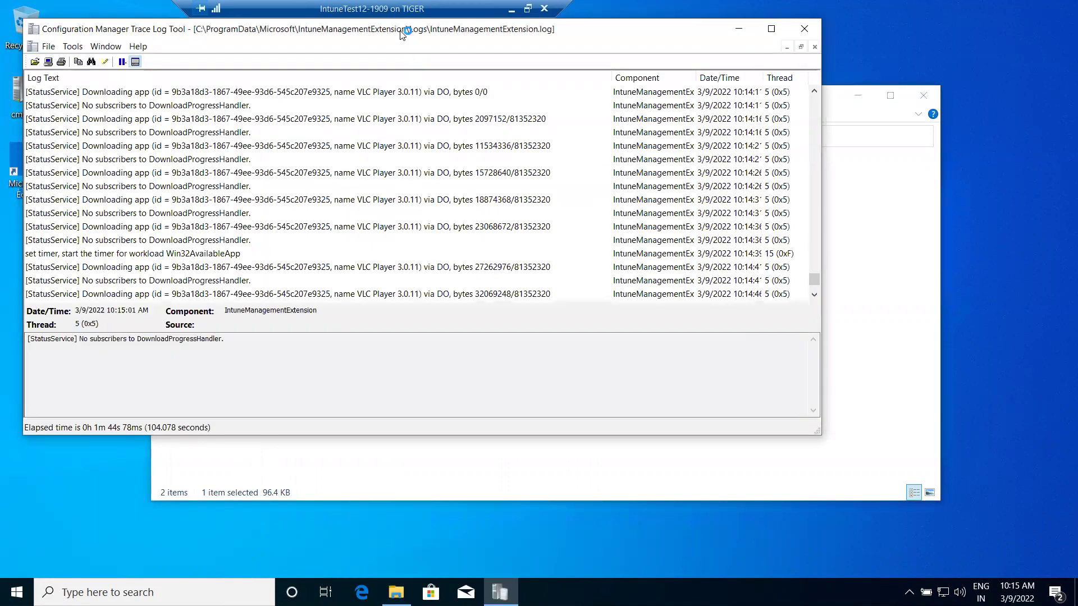
pyautogui.doubleClick(402, 35)
# Examine the log from the Win32App download step through the latest VLC Player 3.0.11 download progress entries.
pyautogui.moveTo(1062, 431); pyautogui.dragTo(1066, 306)
pyautogui.scroll(-20, 1063, 114)
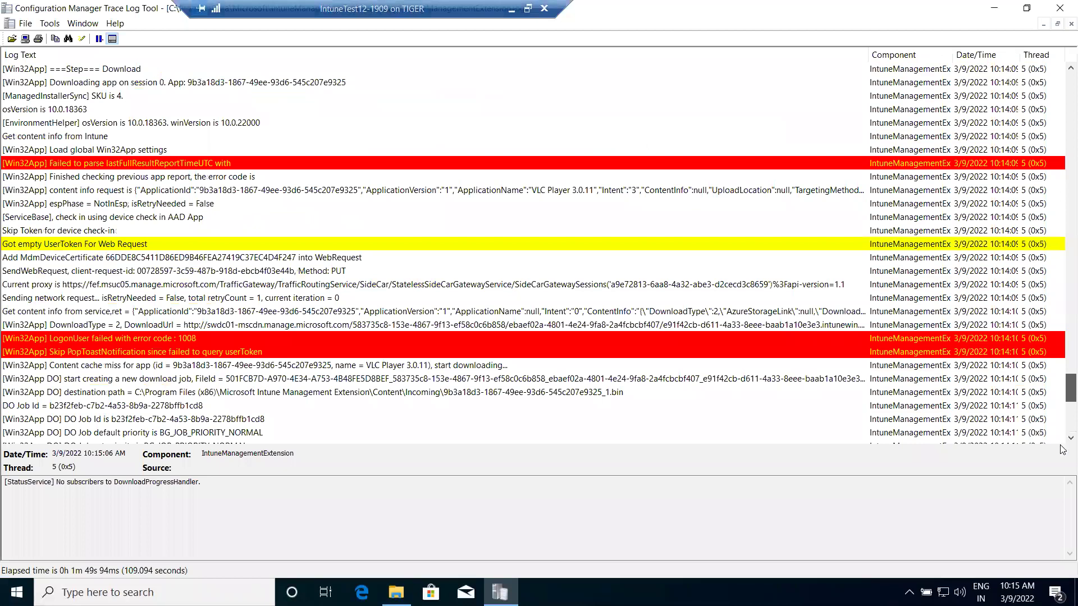
pyautogui.click(163, 422)
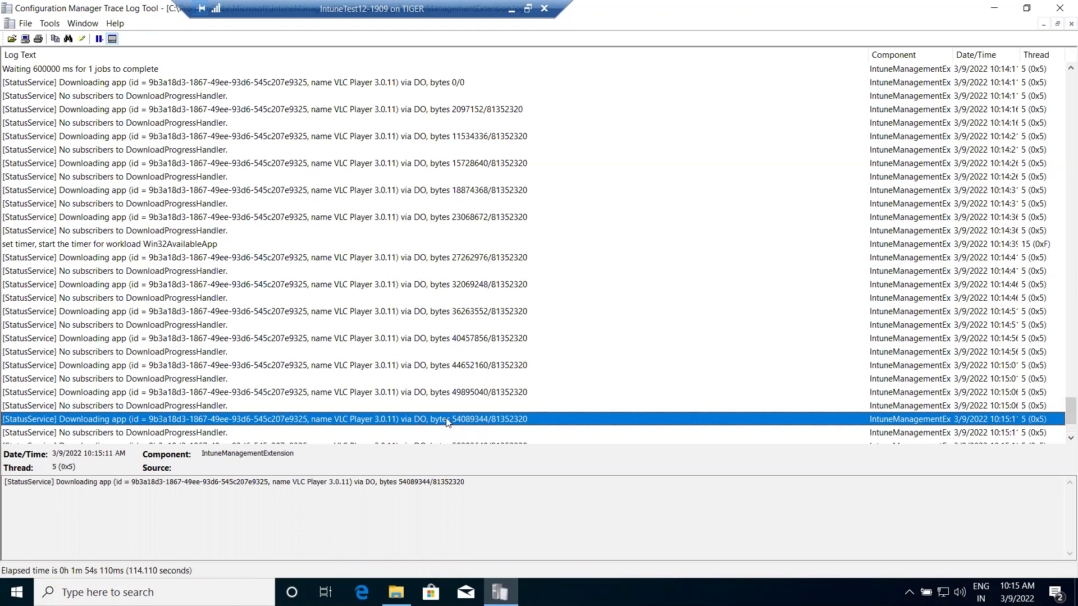
pyautogui.scroll(-2, 452, 419)
pyautogui.scroll(-1, 450, 420)
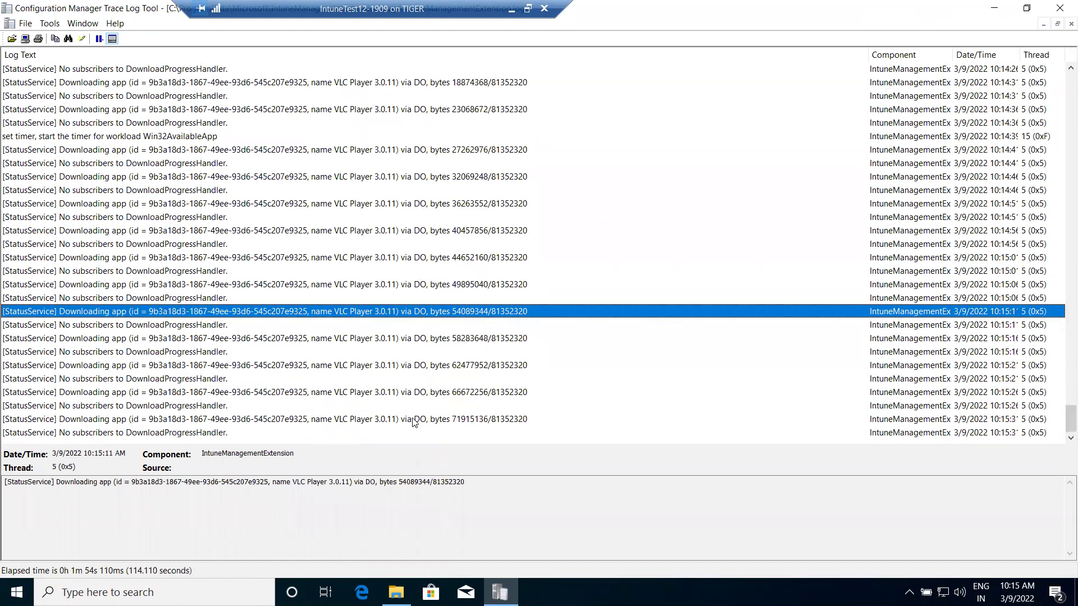
pyautogui.click(181, 435)
pyautogui.click(236, 420)
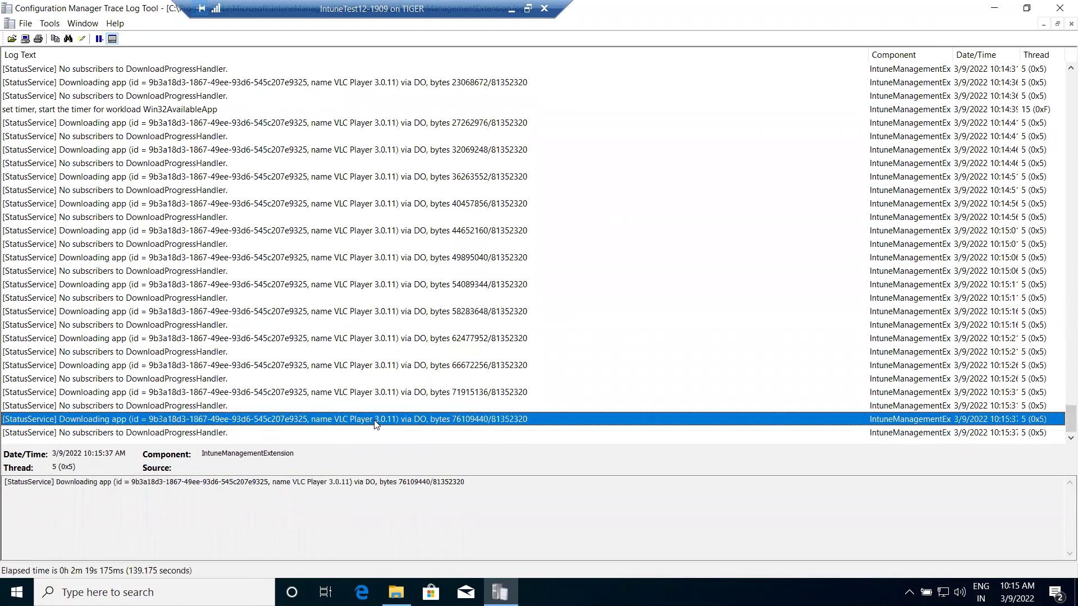
# Browse in File Explorer to the Content folder under C:\Program Files (x86)\Microsoft Intune Management Extension.
pyautogui.click(396, 592)
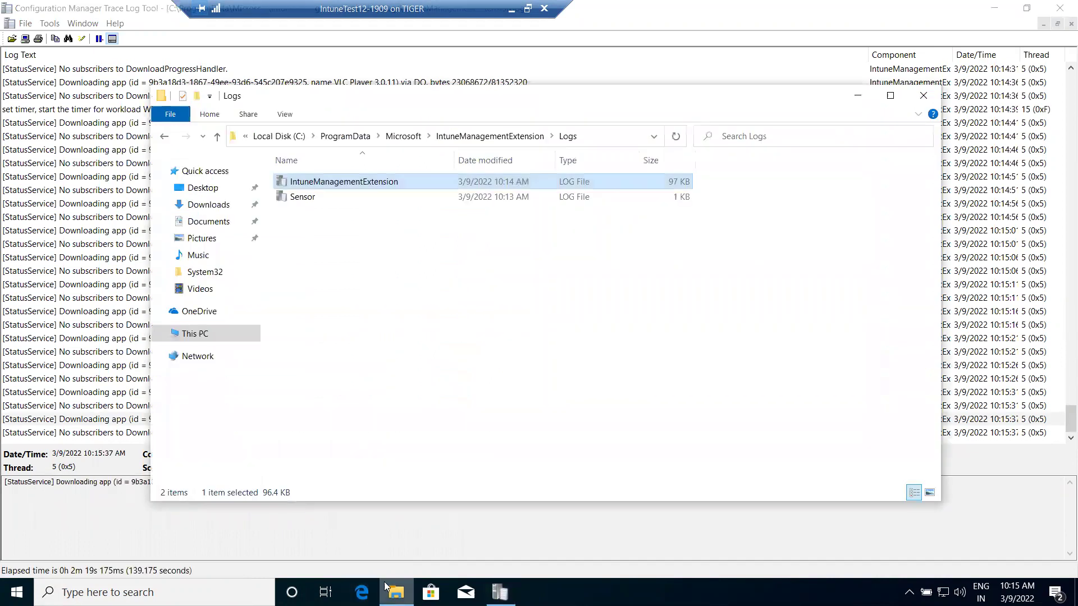
pyautogui.click(194, 333)
pyautogui.doubleClick(325, 321)
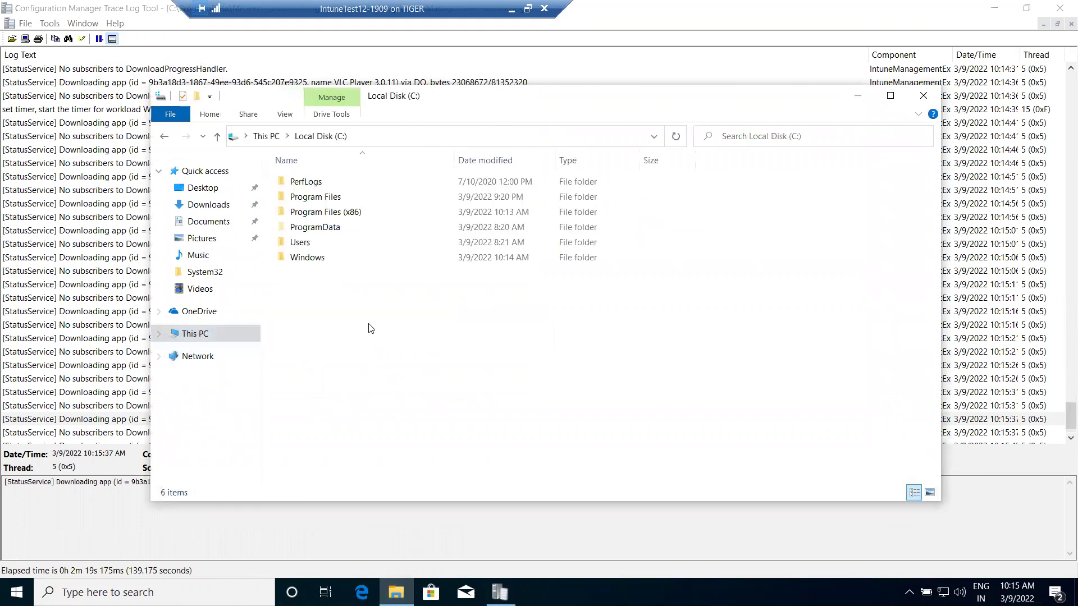
pyautogui.click(351, 216)
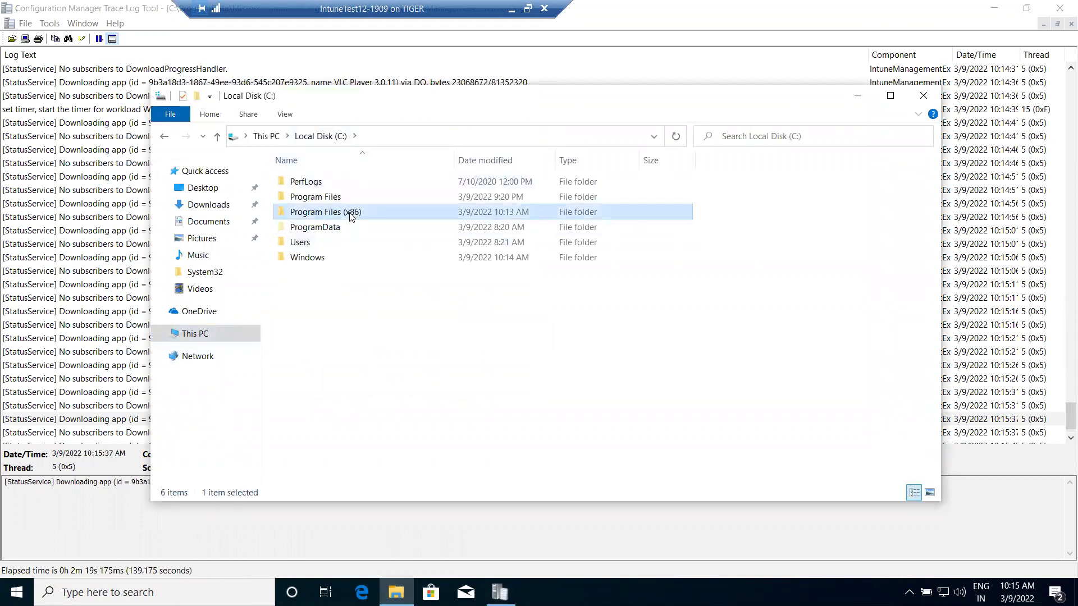
pyautogui.doubleClick(350, 216)
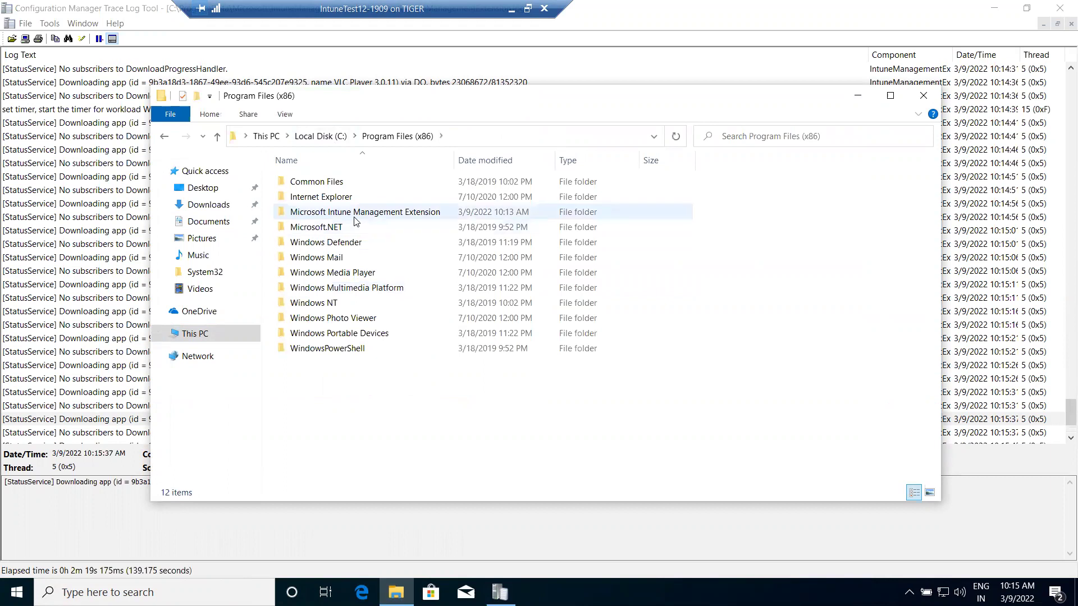
pyautogui.moveTo(345, 214)
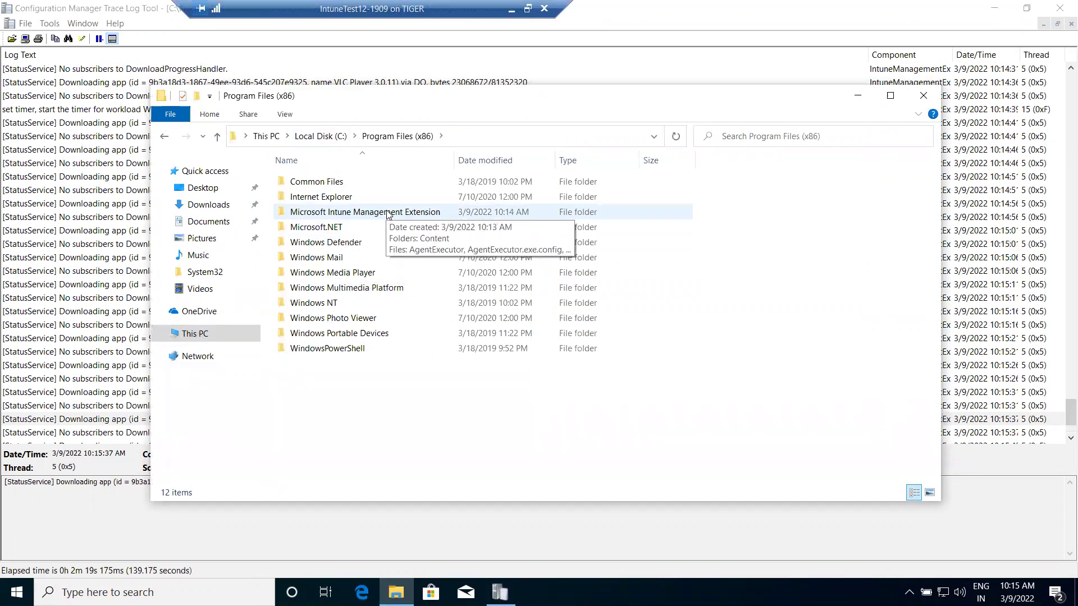
pyautogui.doubleClick(416, 213)
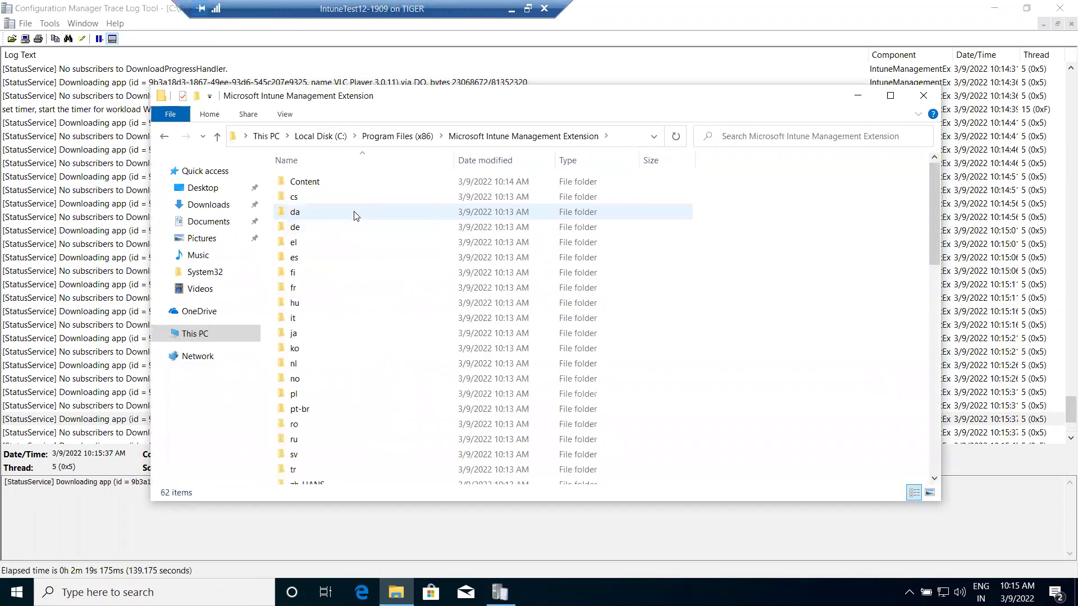
pyautogui.doubleClick(326, 183)
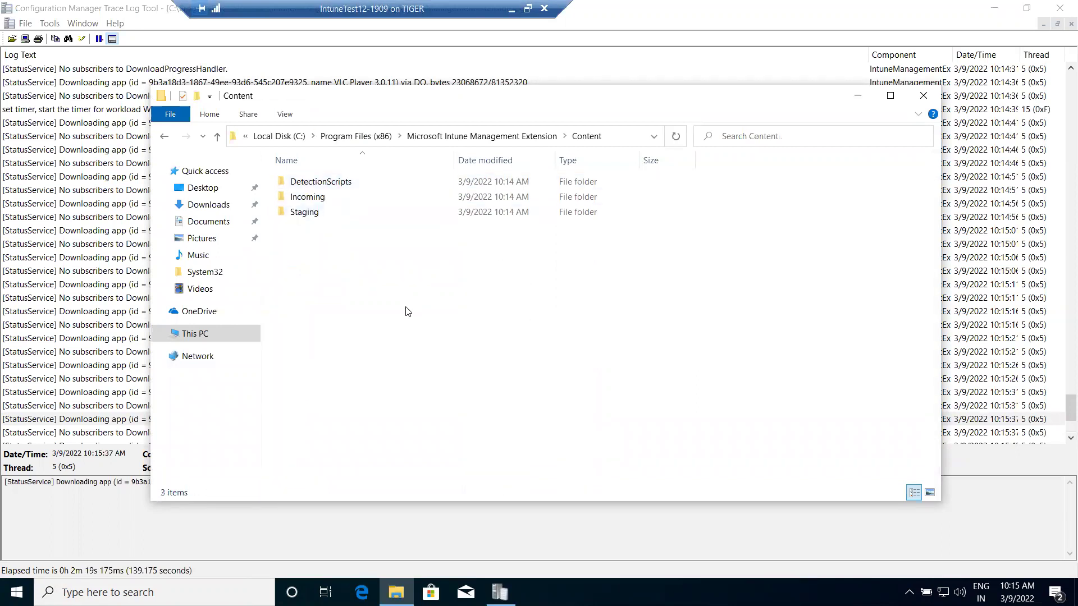
# Open the Incoming folder, move the window lower, and widen the Name column to check the downloaded file's full name.
pyautogui.doubleClick(306, 197)
pyautogui.moveTo(417, 97); pyautogui.dragTo(435, 211)
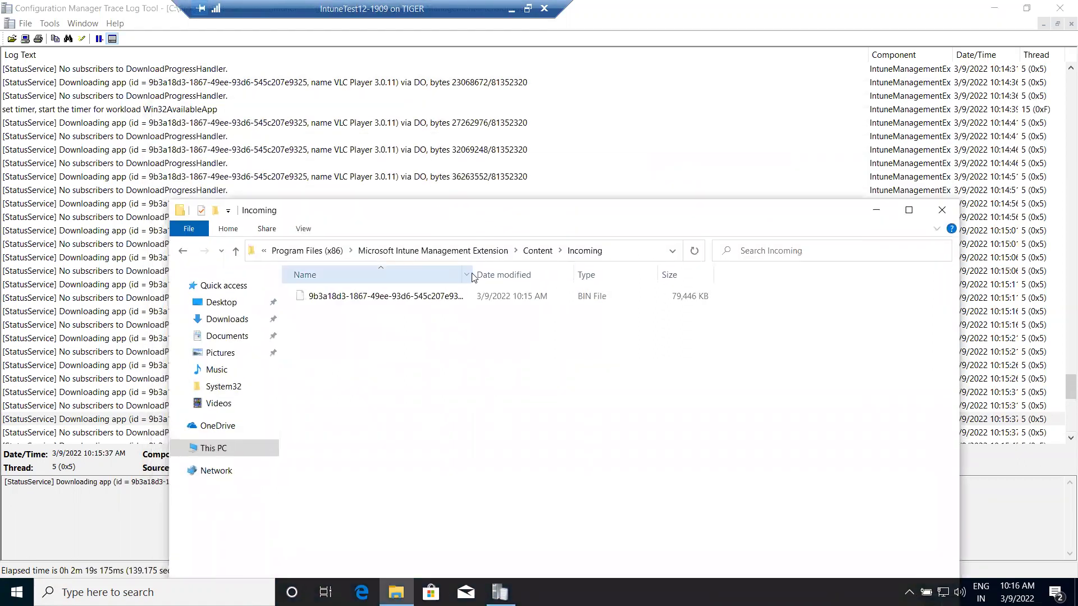
pyautogui.moveTo(473, 271); pyautogui.dragTo(536, 272)
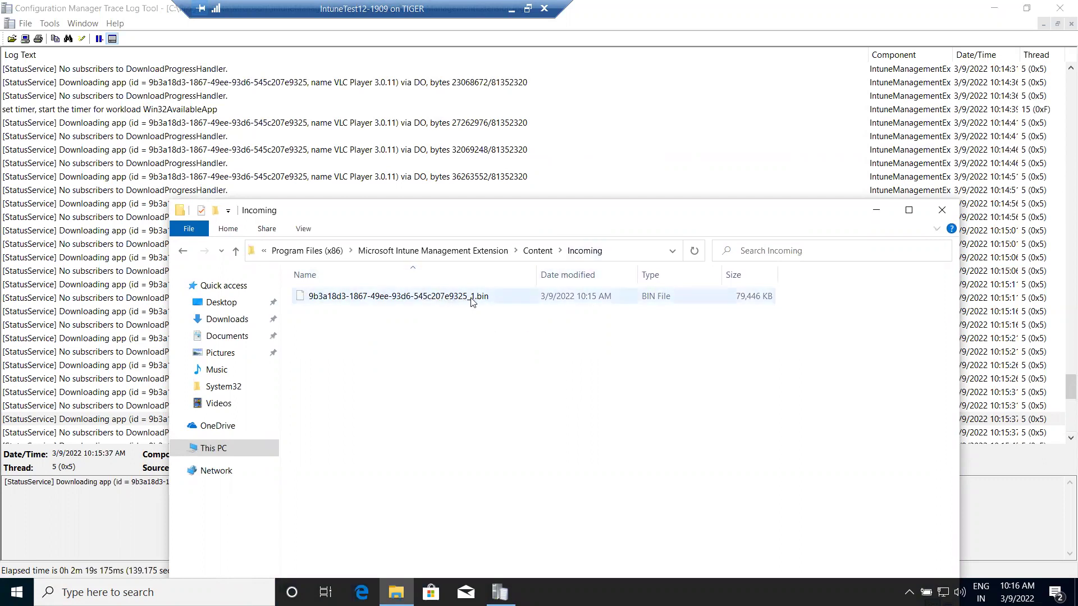
pyautogui.moveTo(473, 302)
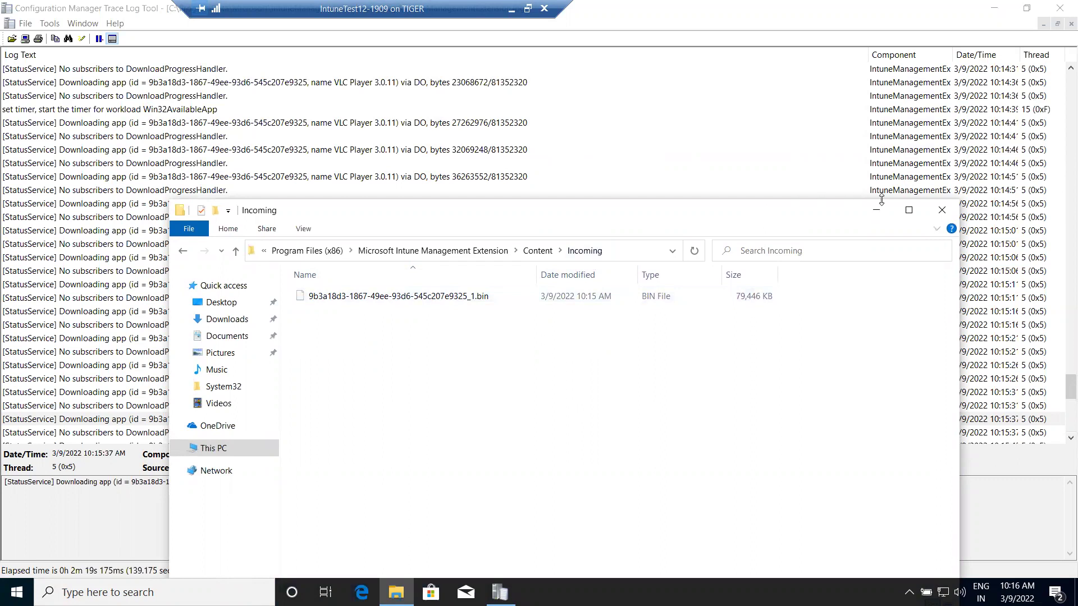
# Check the contents of the Staging folder and return to the Content folder.
pyautogui.click(536, 251)
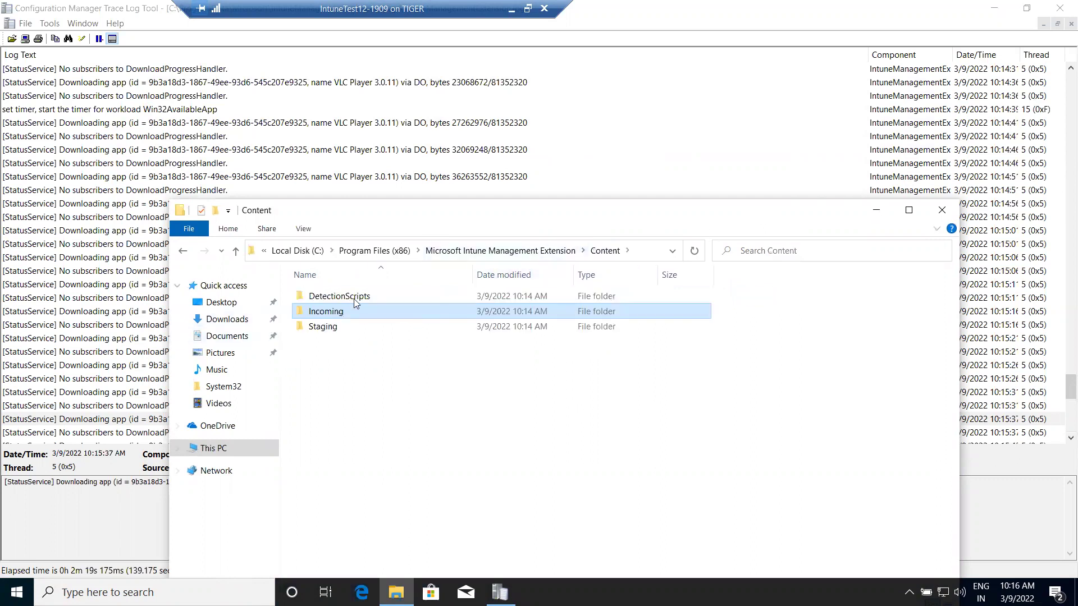
pyautogui.moveTo(340, 333)
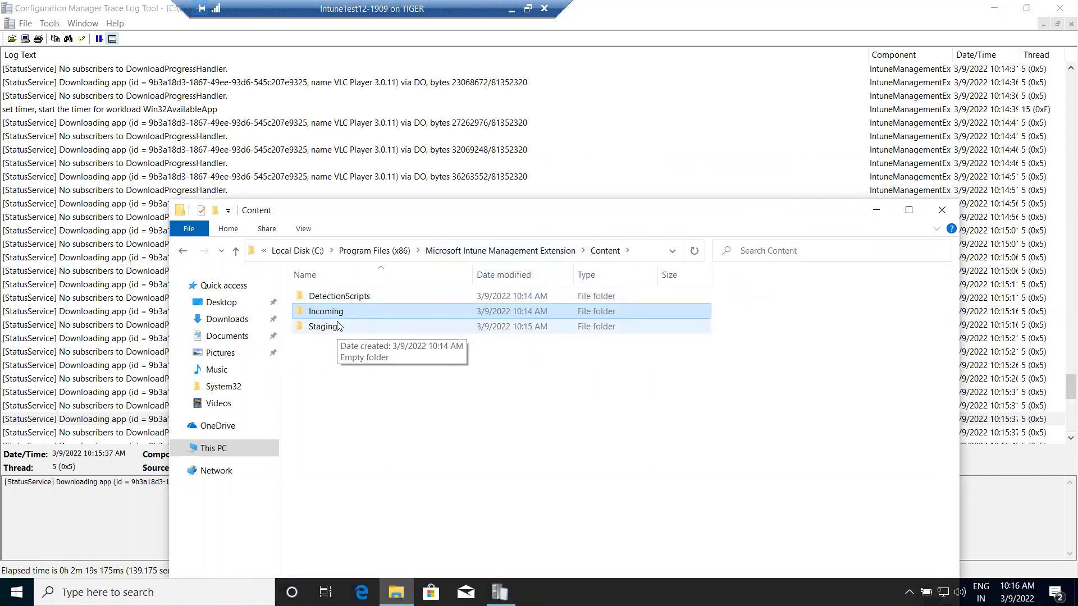
pyautogui.doubleClick(332, 327)
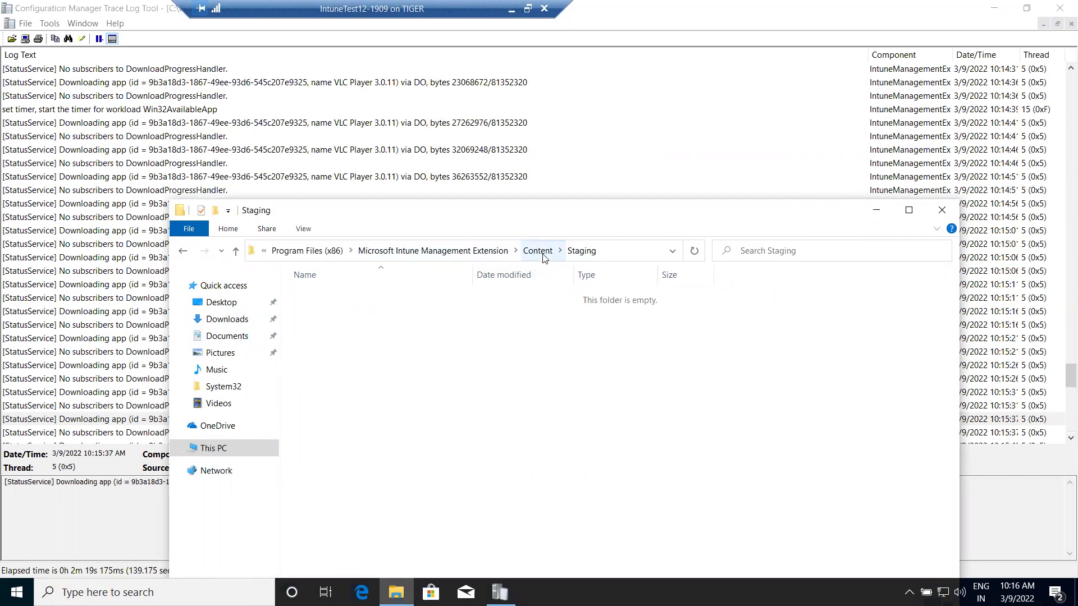
pyautogui.click(544, 255)
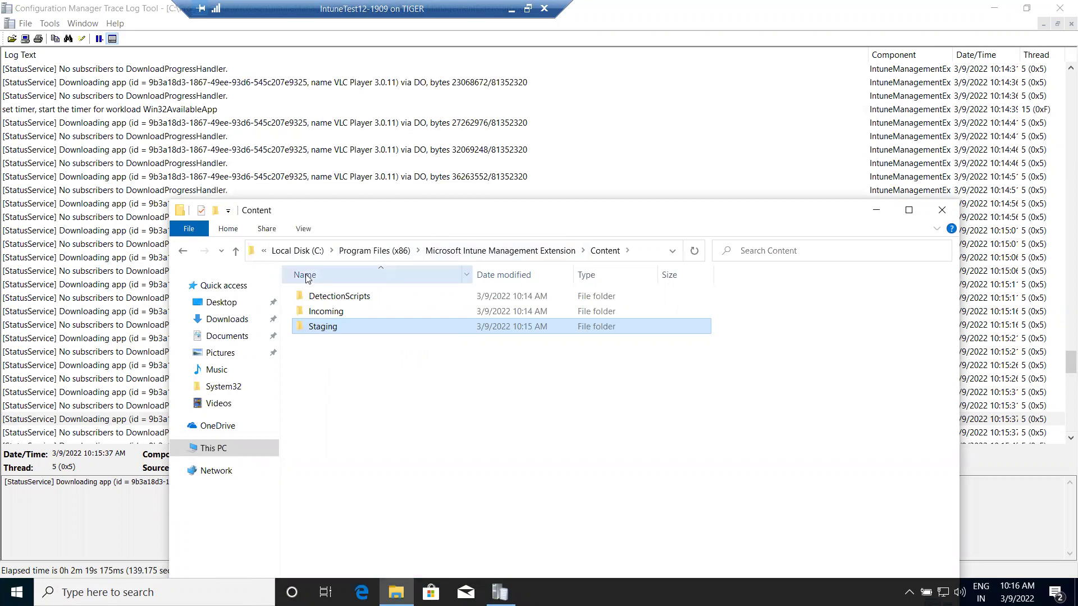
# Check the contents of the IMECache folder in C:\Windows and return to the root of drive C.
pyautogui.click(298, 250)
pyautogui.click(330, 372)
pyautogui.doubleClick(330, 372)
pyautogui.write('ime')
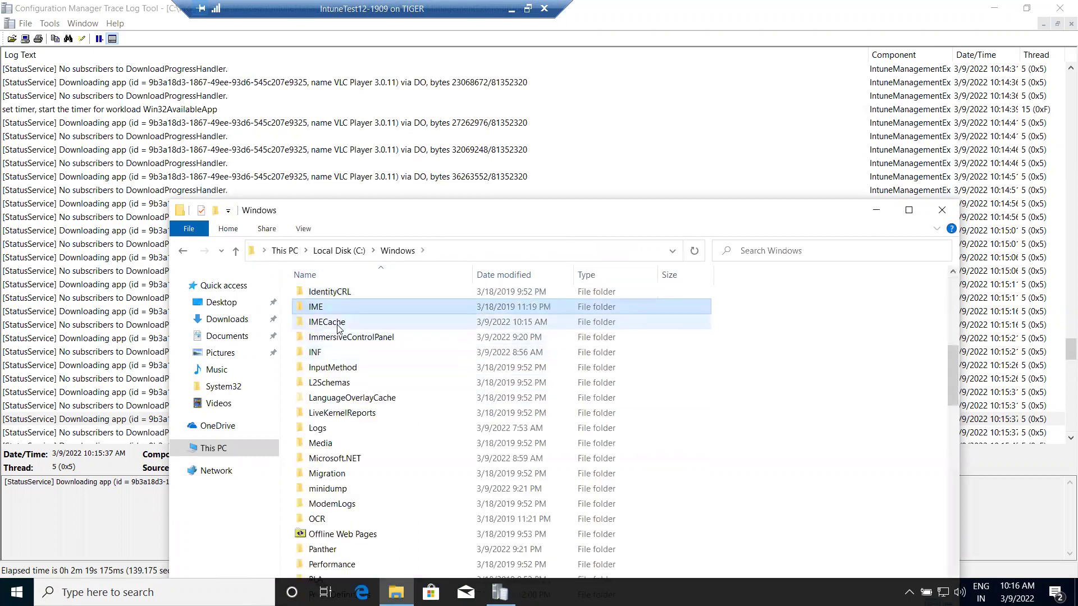
pyautogui.click(339, 325)
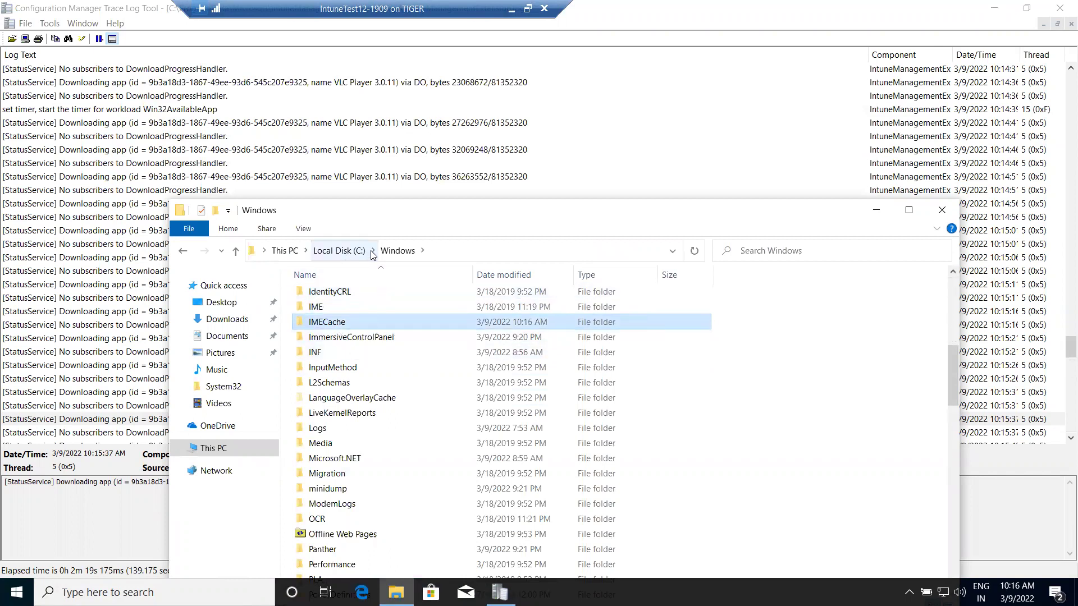
pyautogui.doubleClick(346, 324)
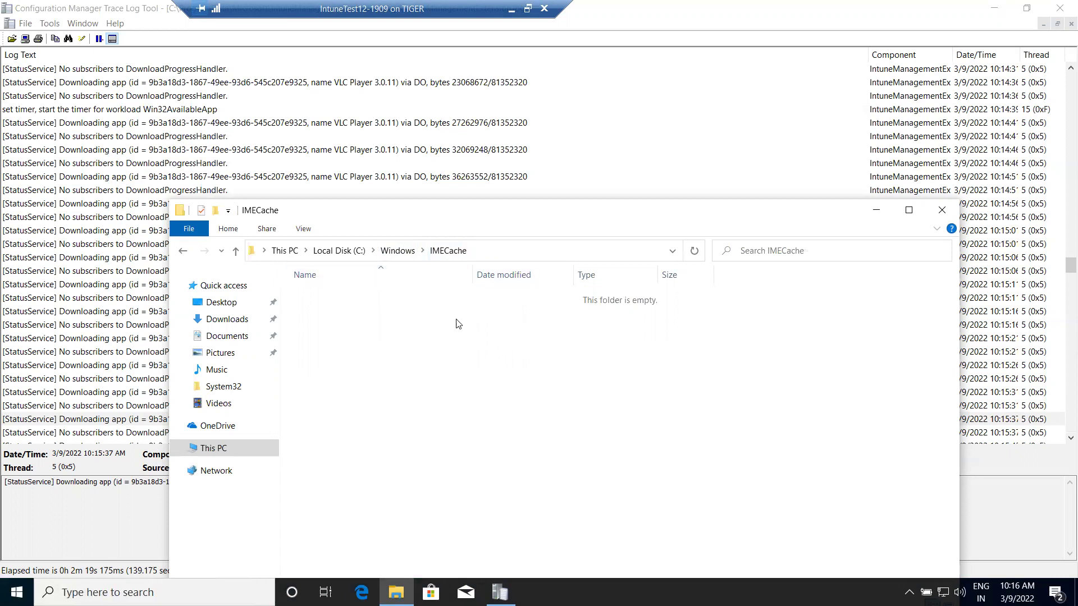
pyautogui.click(341, 250)
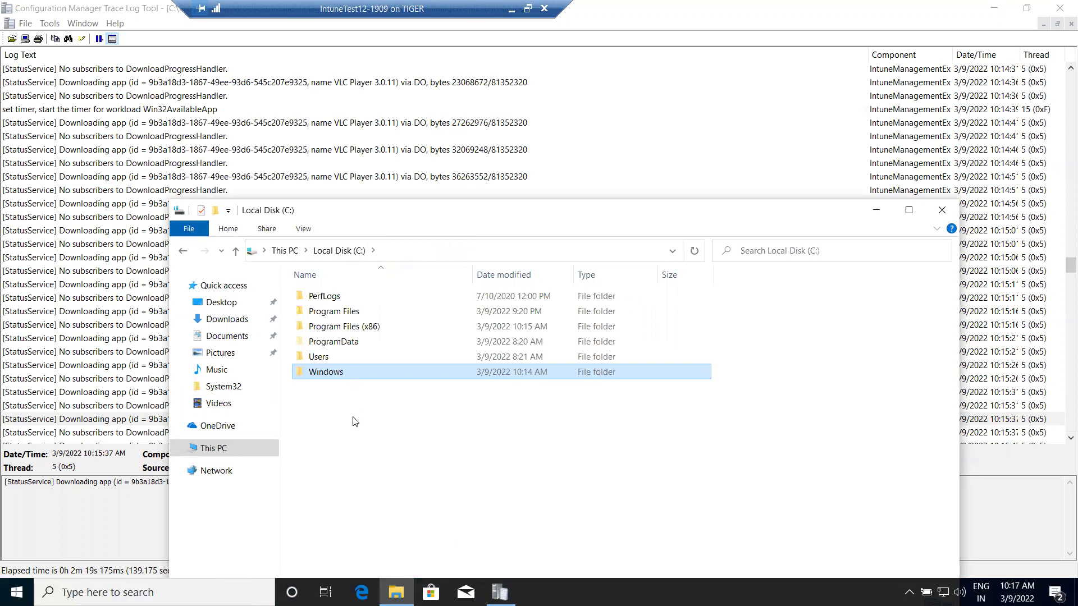
# Return to the IntuneManagementExtension log in CMTrace and examine the final VLC Player 3.0.11 download entries.
pyautogui.click(137, 413)
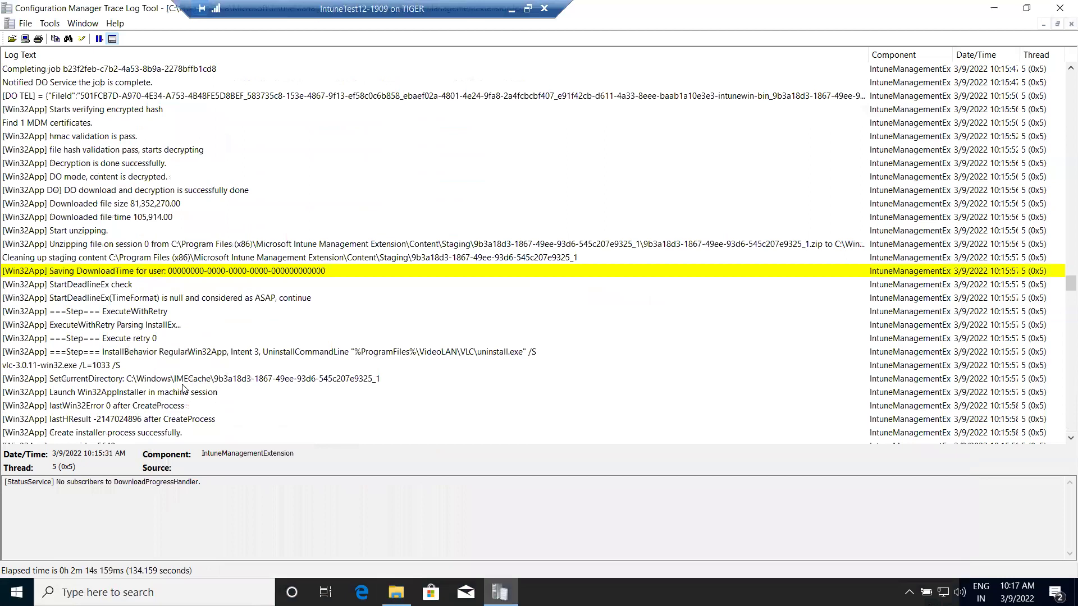
pyautogui.scroll(3, 182, 389)
pyautogui.scroll(3, 347, 250)
pyautogui.click(375, 246)
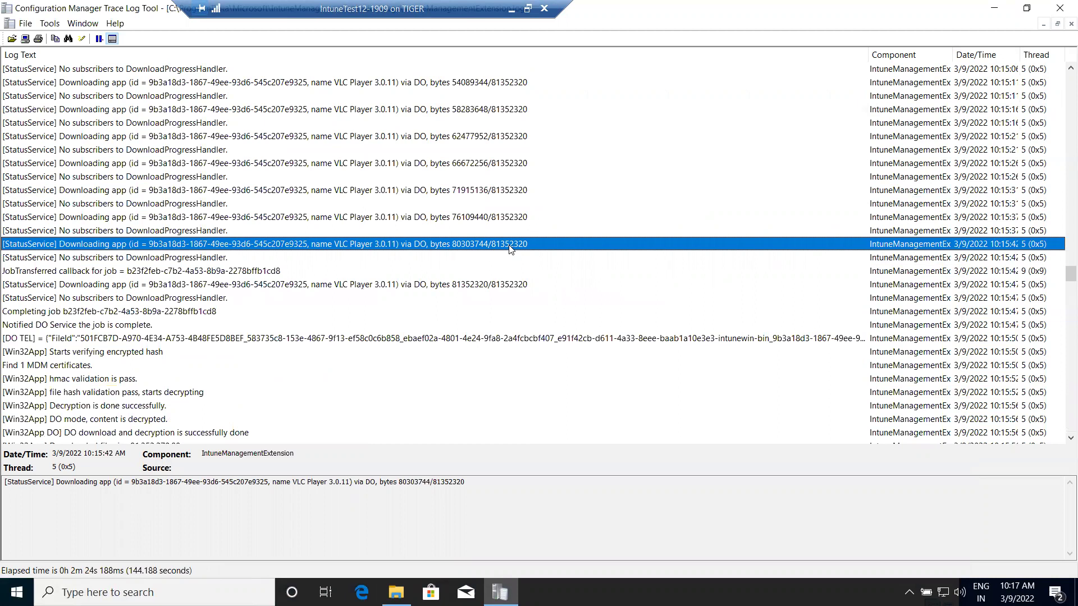
pyautogui.click(449, 285)
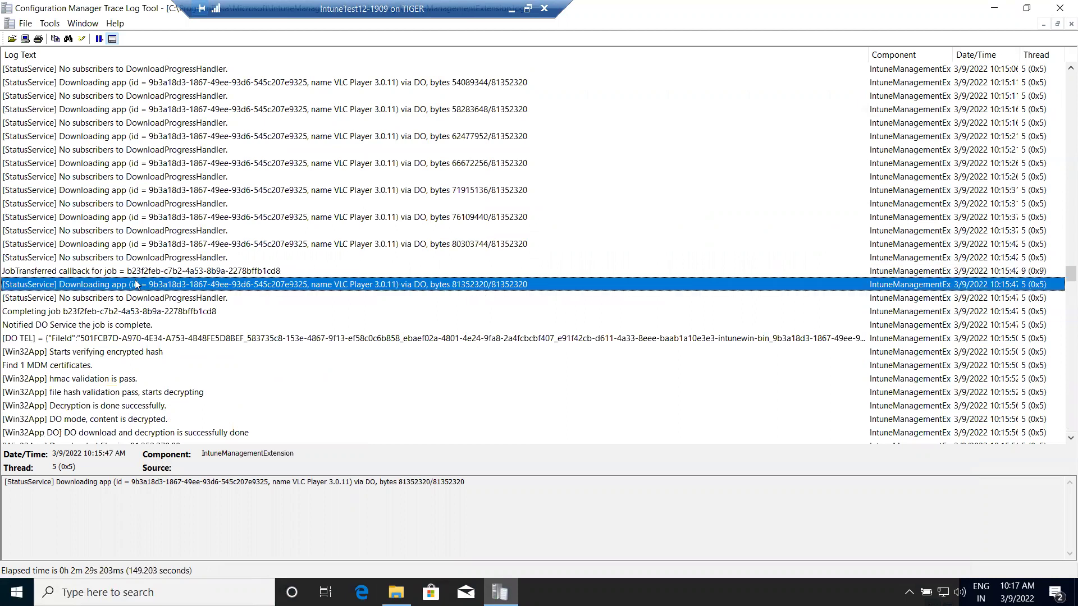
# Examine the log entries for file hash validation, decryption, and unzipping of the VLC package from the Staging folder.
pyautogui.scroll(-2, 144, 287)
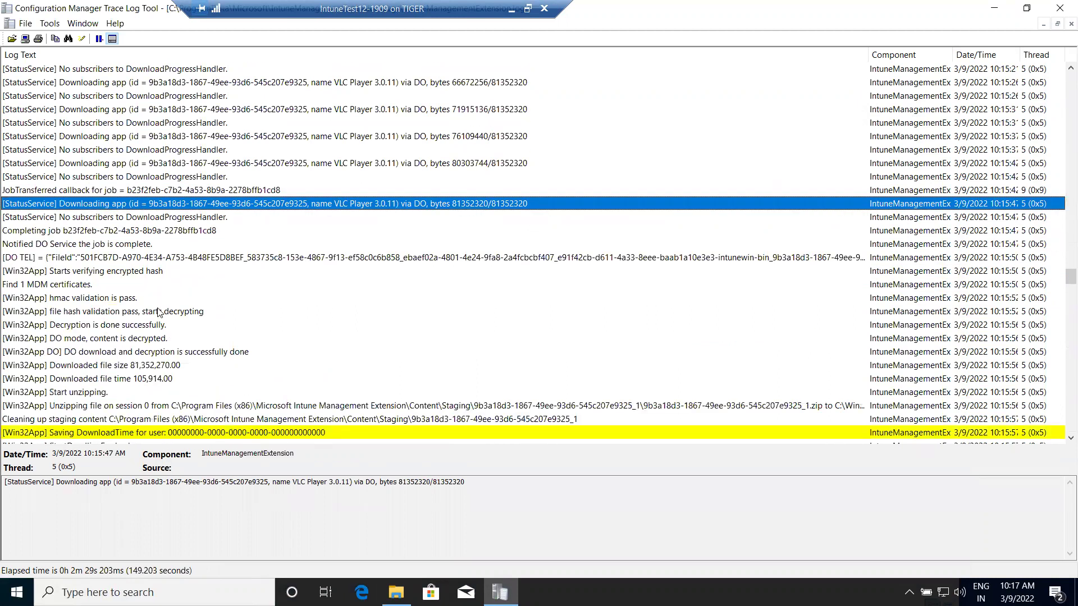
pyautogui.click(65, 312)
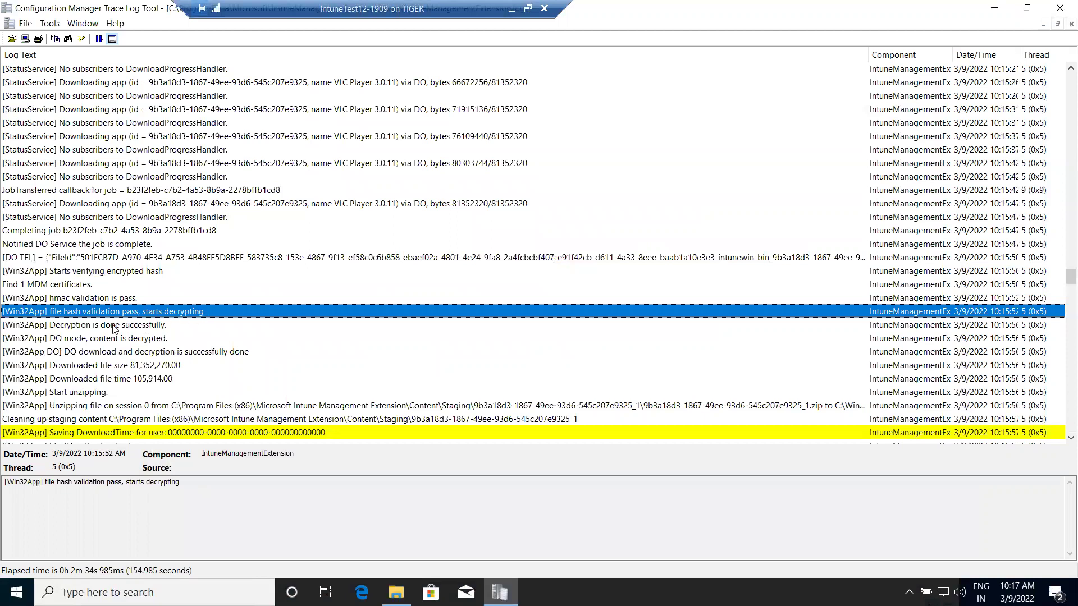
pyautogui.click(93, 327)
pyautogui.scroll(-1, 136, 329)
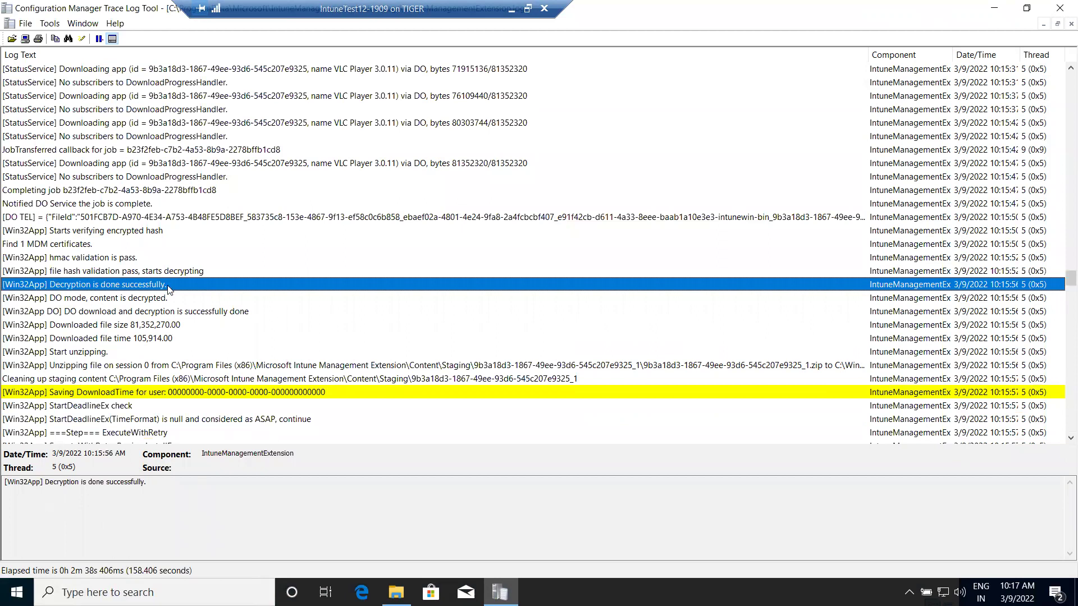
pyautogui.scroll(-1, 178, 375)
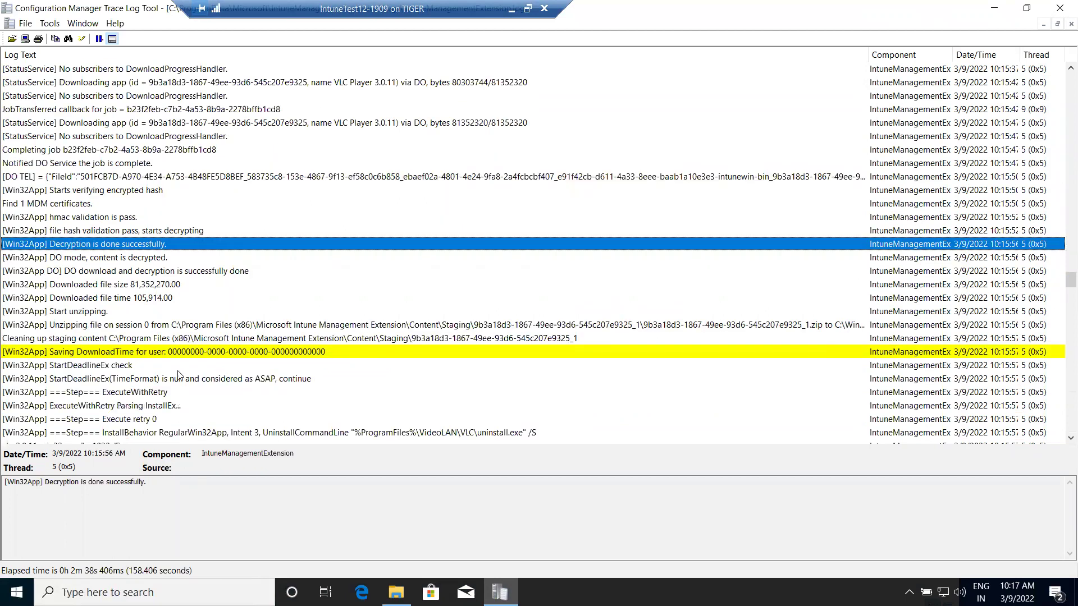
pyautogui.click(74, 326)
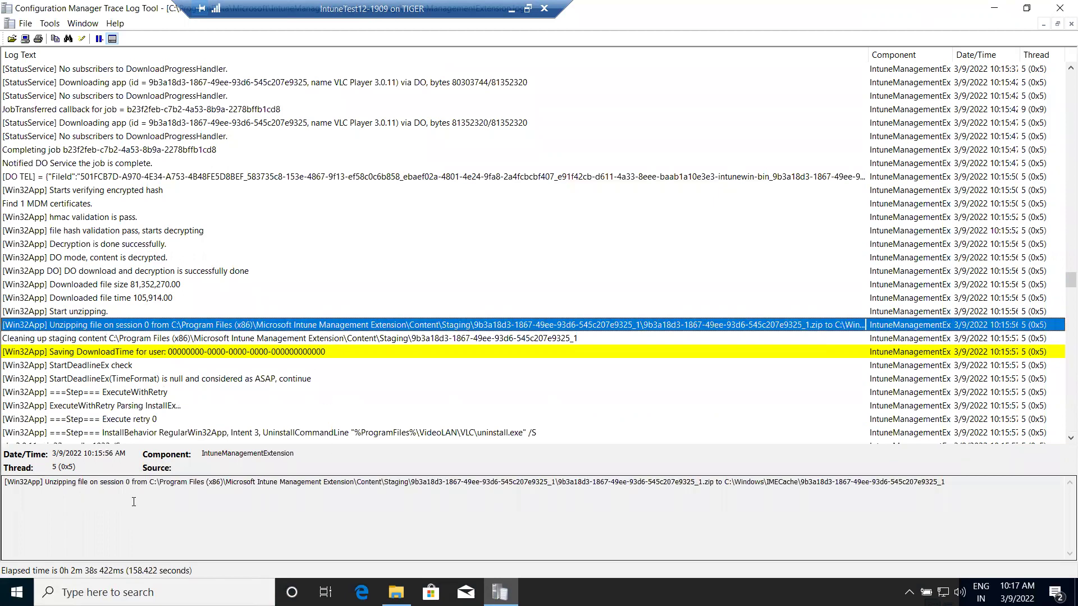
# Check the unzip destination path in the log entry against the contents of C:\Windows\IMECache, and return to the log.
pyautogui.moveTo(148, 482); pyautogui.dragTo(976, 470)
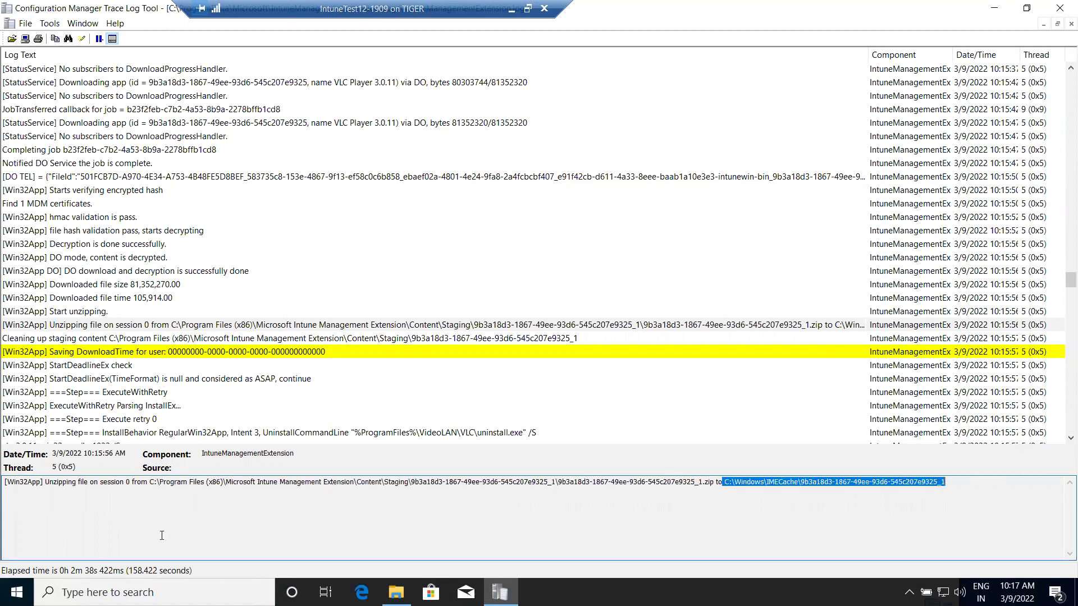
pyautogui.hotkey('alt', 'Tab')
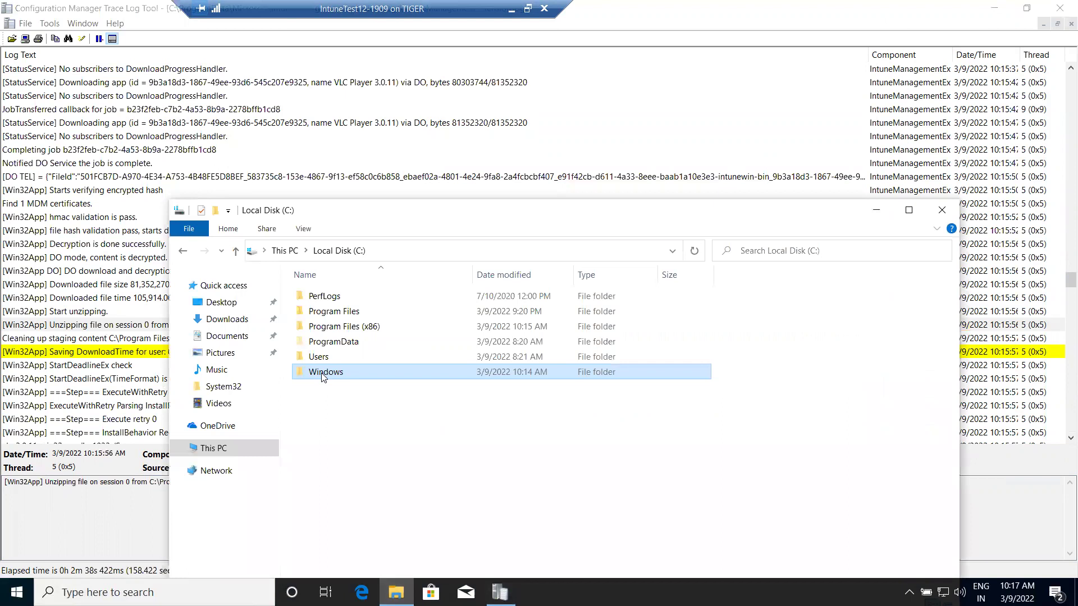
pyautogui.doubleClick(324, 374)
pyautogui.scroll(-8, 337, 365)
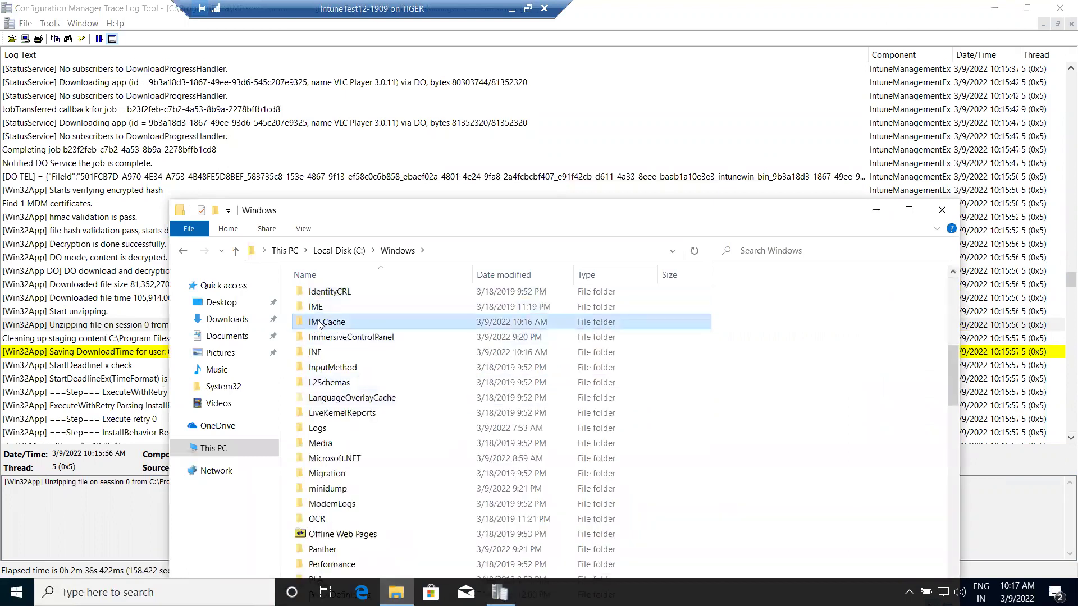
pyautogui.doubleClick(360, 323)
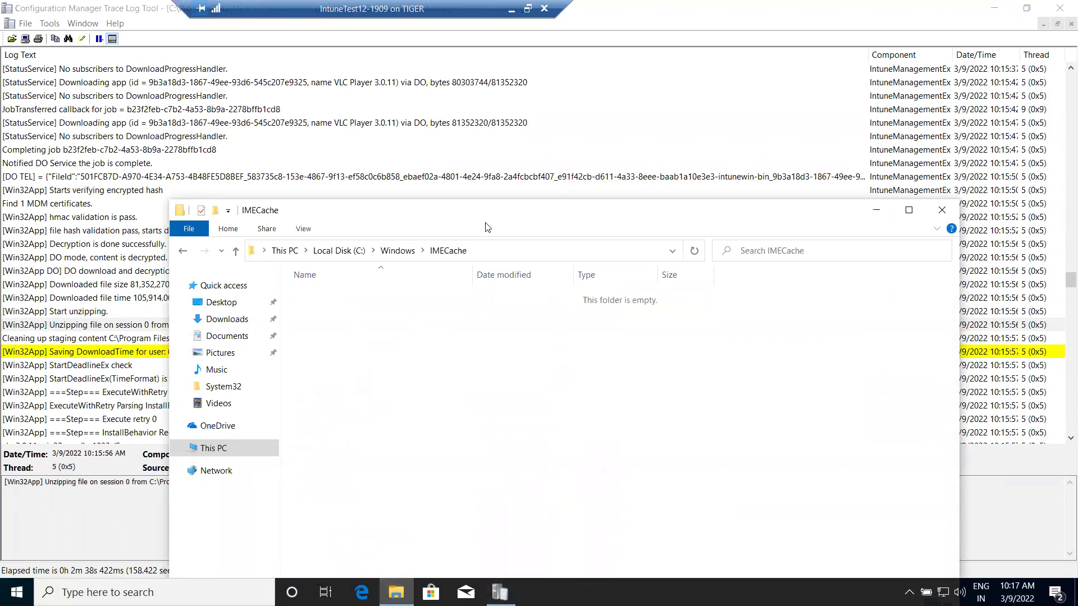
pyautogui.moveTo(477, 211); pyautogui.dragTo(391, 169)
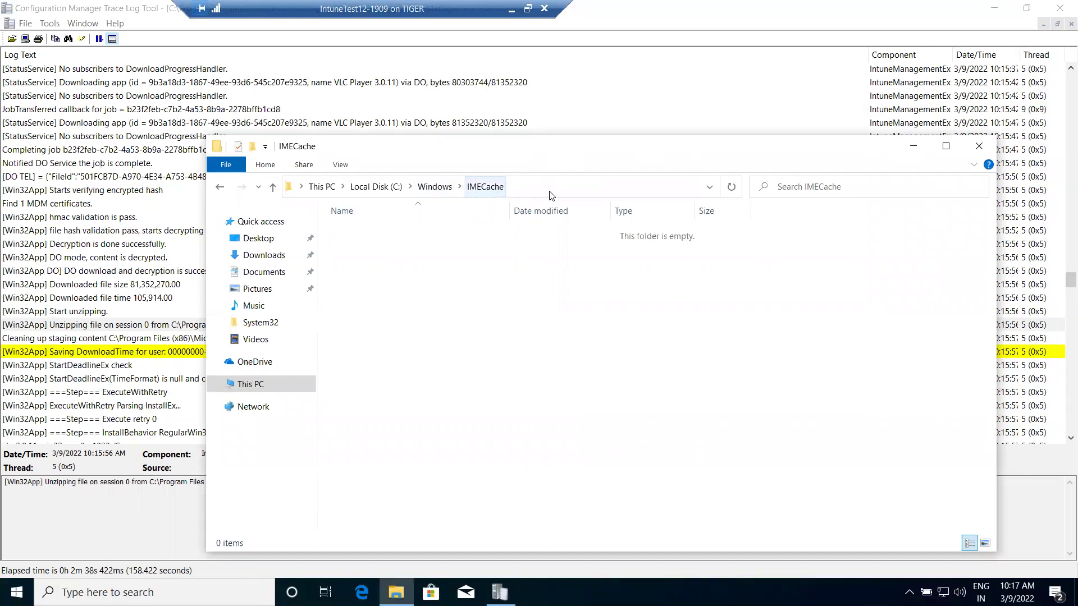
pyautogui.click(913, 148)
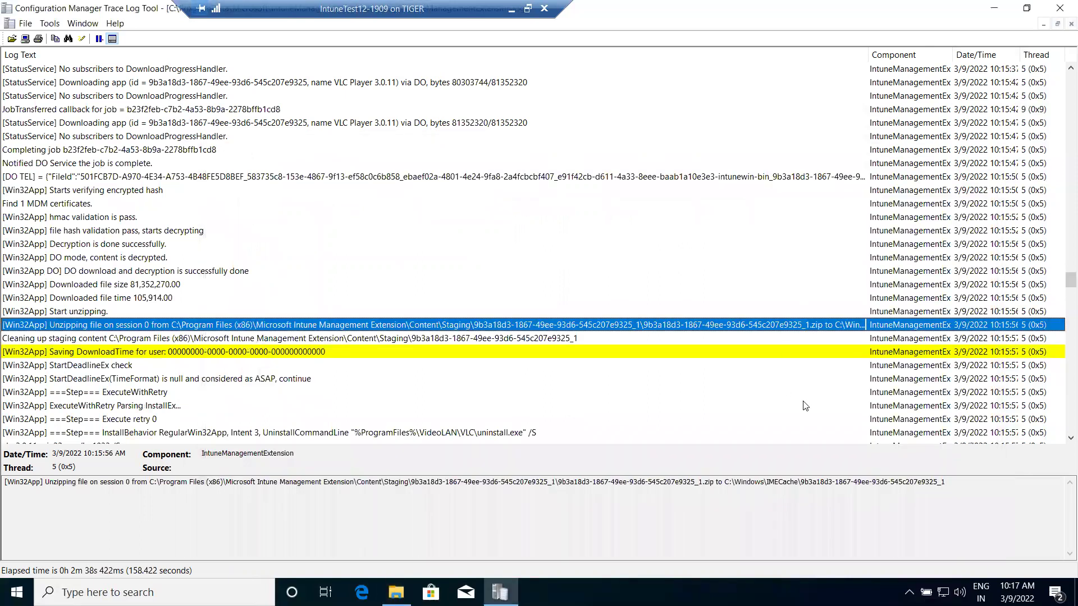
pyautogui.moveTo(946, 482); pyautogui.dragTo(737, 484)
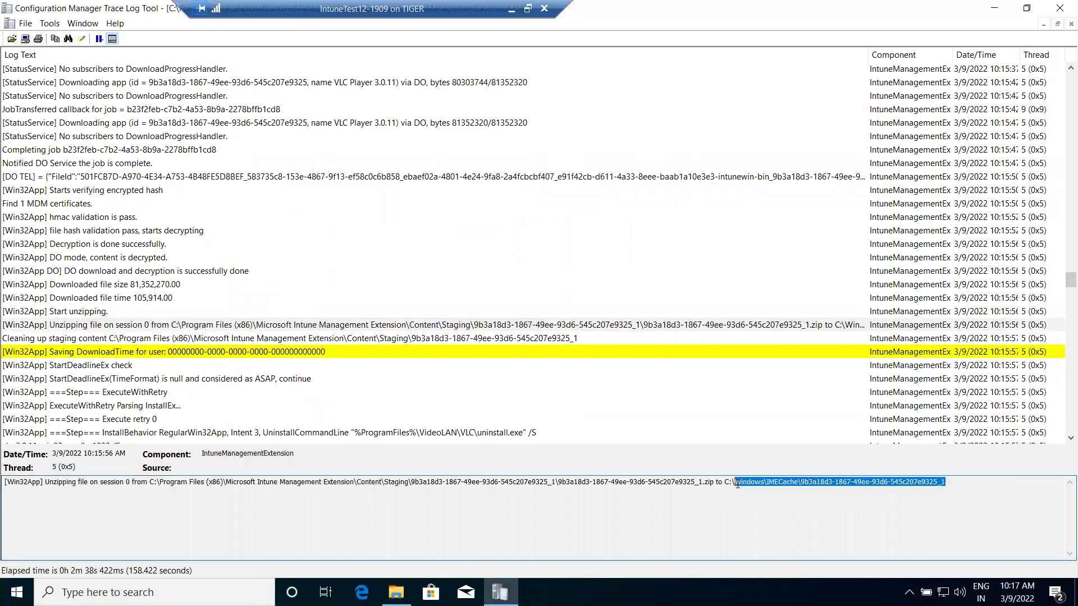
# Examine the VLC install command, exit code, detection rule check for vlc.exe, and result reporting entries in the log.
pyautogui.scroll(-4, 139, 385)
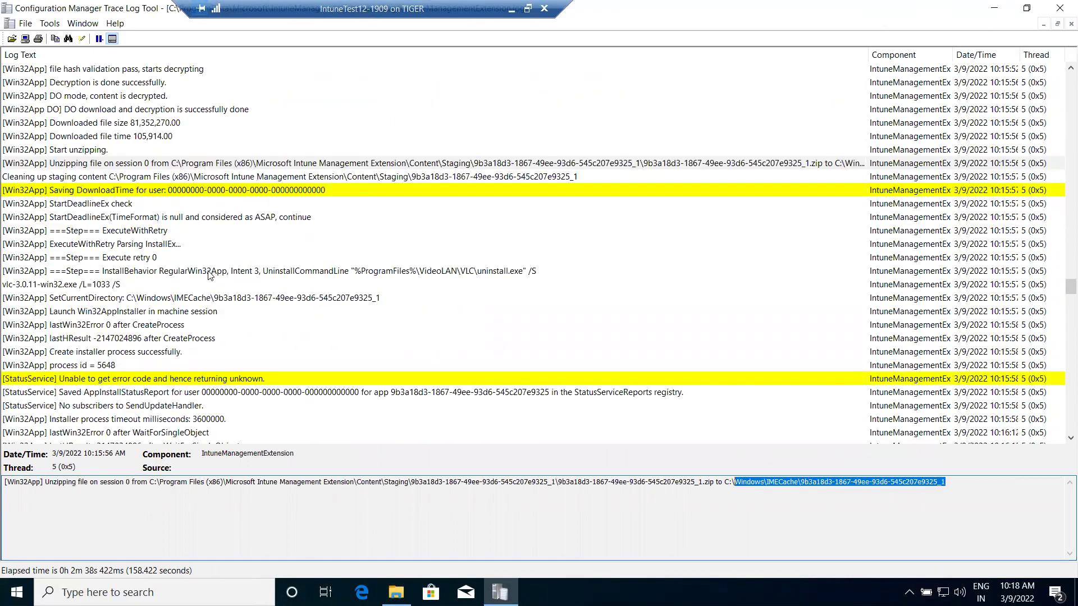
pyautogui.click(208, 272)
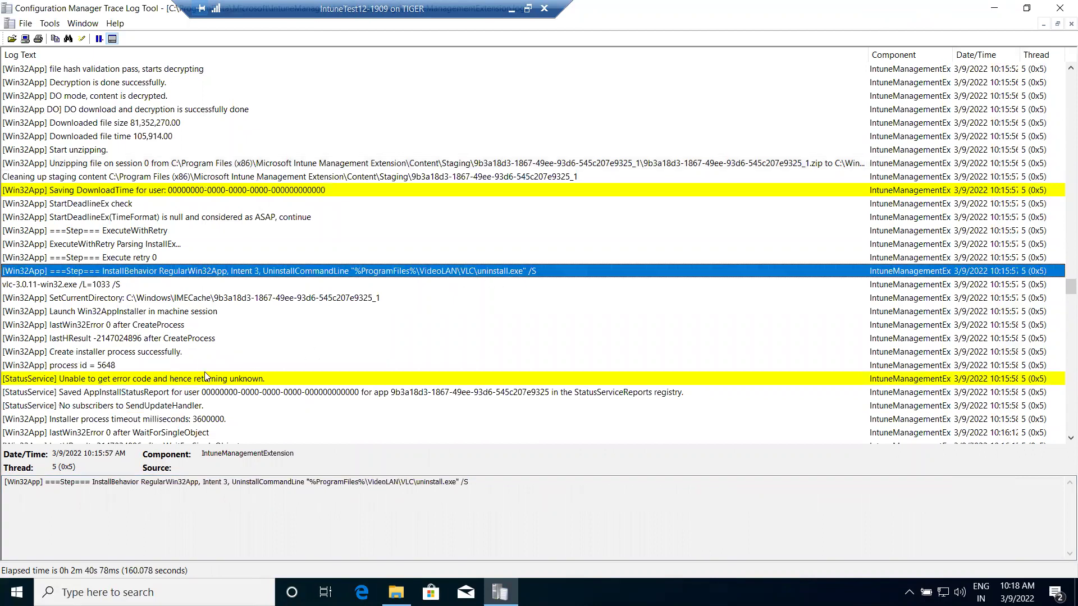
pyautogui.scroll(-8, 177, 384)
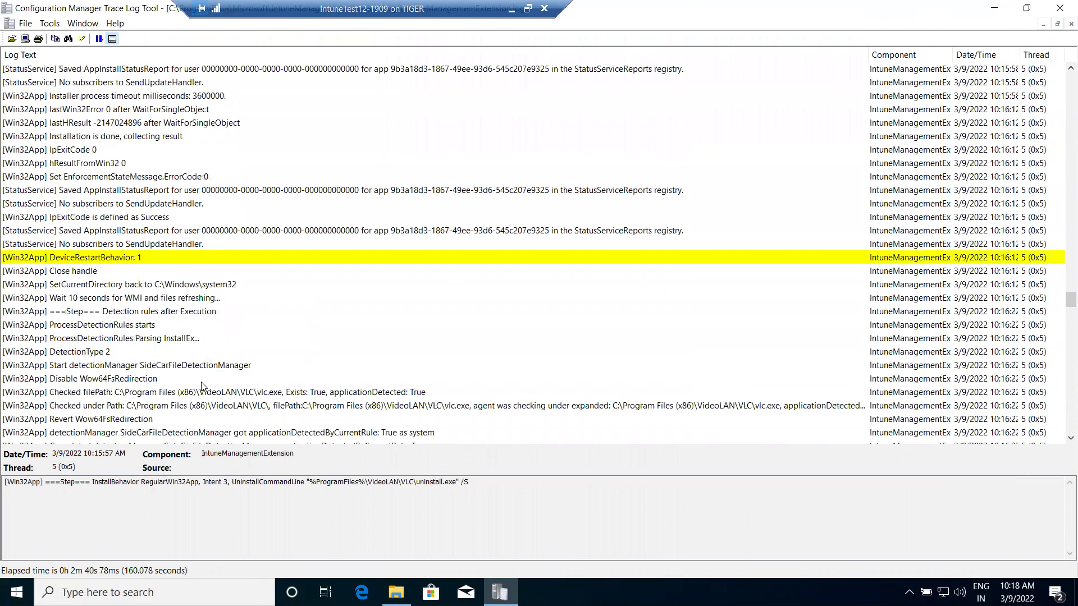
pyautogui.click(213, 405)
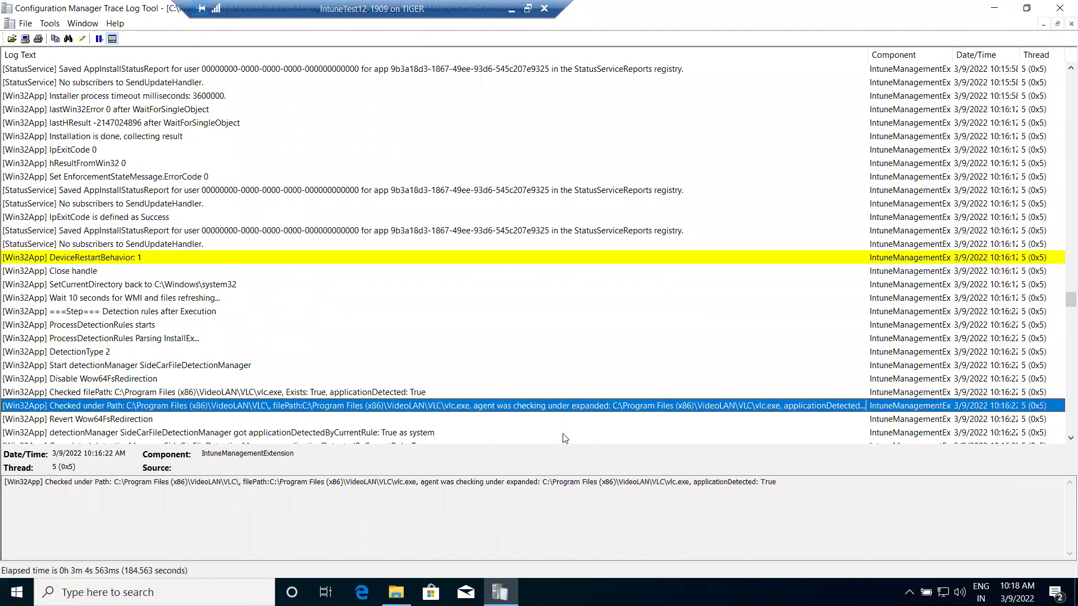
pyautogui.scroll(-9, 293, 418)
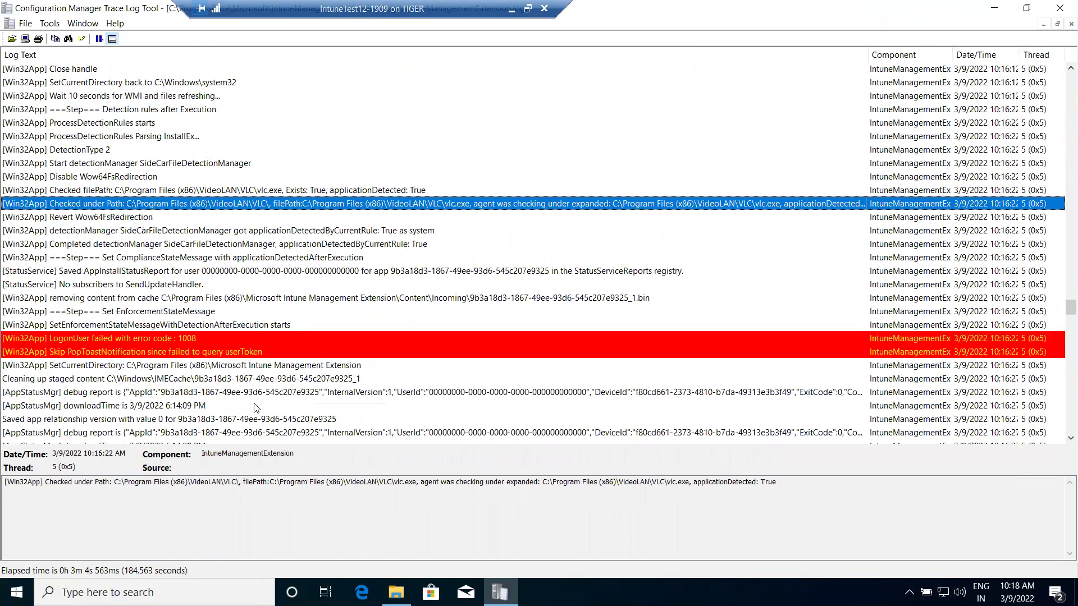
pyautogui.scroll(-5, 258, 400)
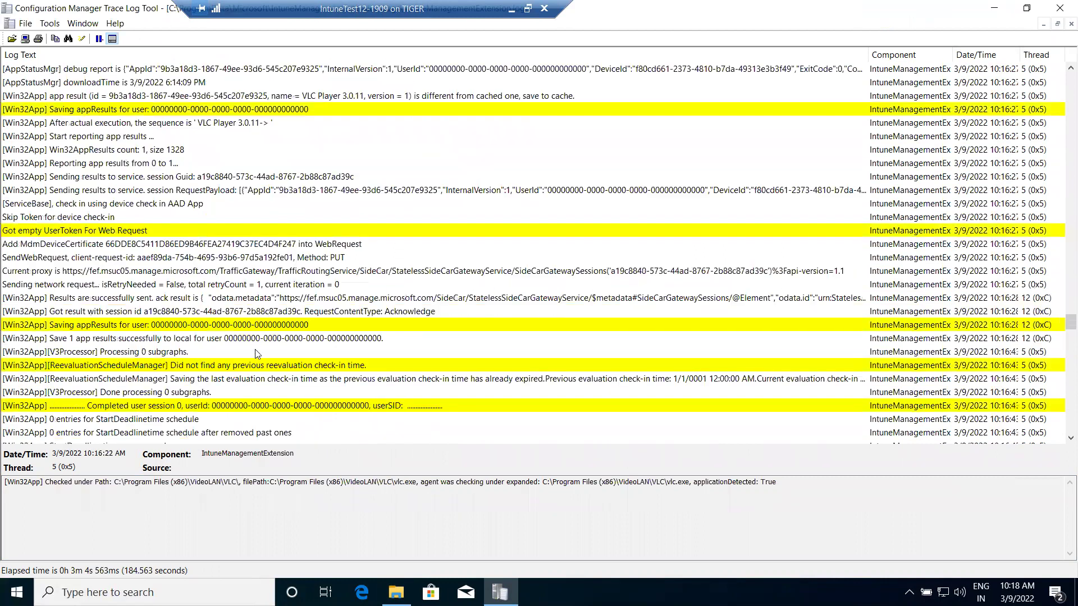
# Review the log again from the VLC download entries through unzipping and installation to the detection rules.
pyautogui.scroll(1, 266, 373)
pyautogui.scroll(5, 264, 384)
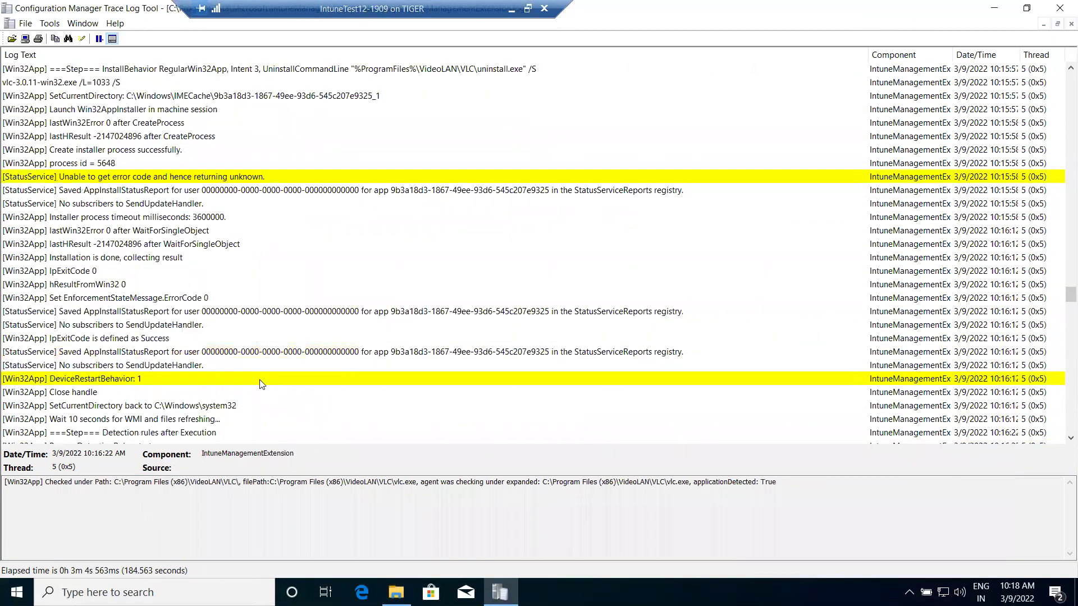
pyautogui.scroll(2, 248, 372)
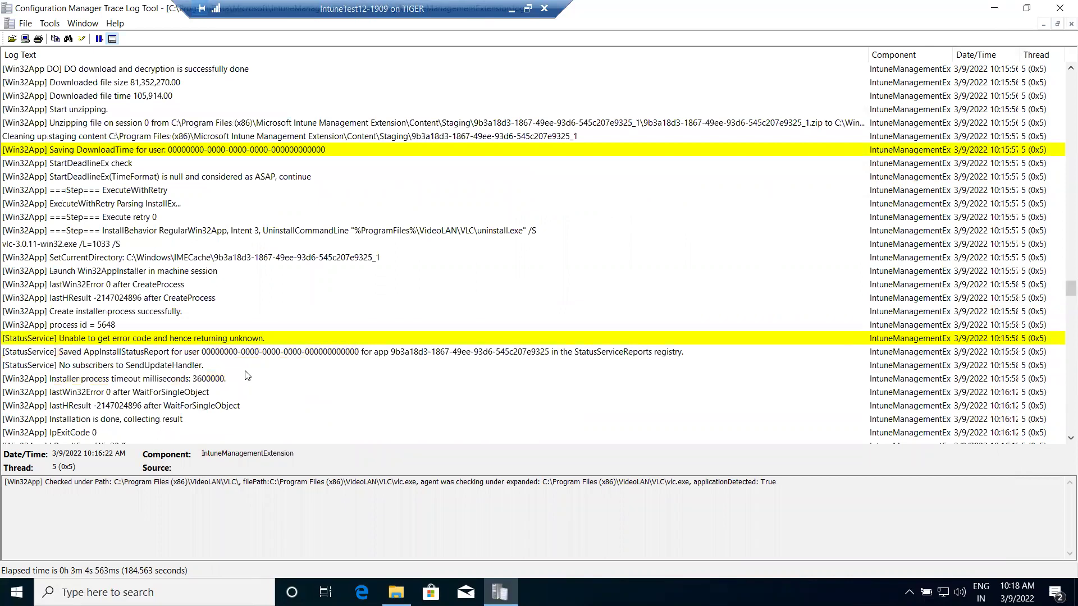
pyautogui.scroll(10, 248, 375)
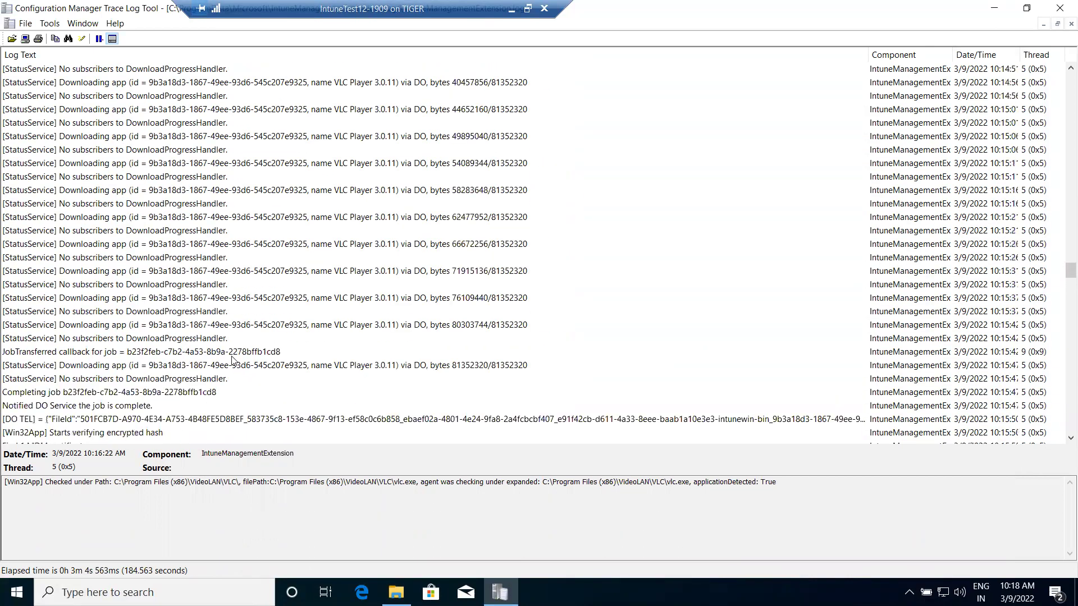
pyautogui.scroll(-6, 233, 360)
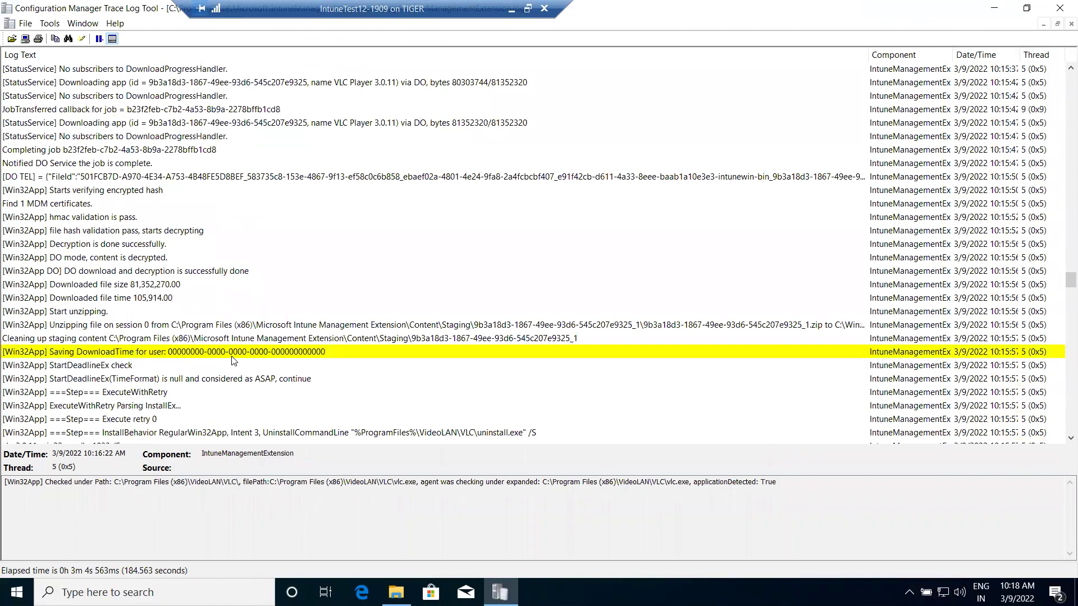
pyautogui.scroll(-13, 233, 360)
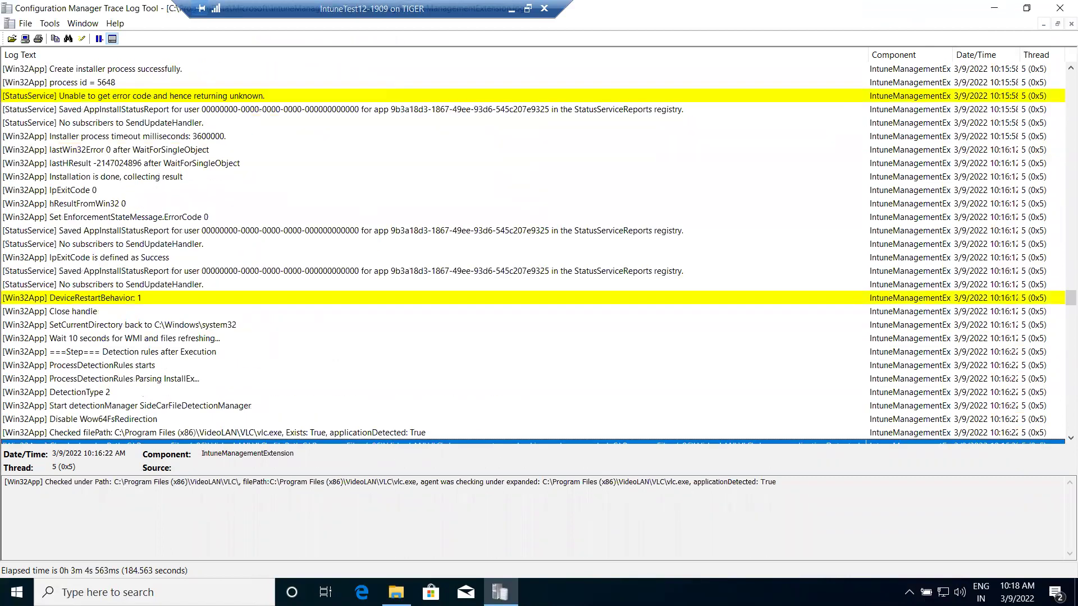
# Show the desktop, check the VLC media player entry in Programs and Features, and close that window.
pyautogui.rightClick(553, 590)
pyautogui.click(584, 498)
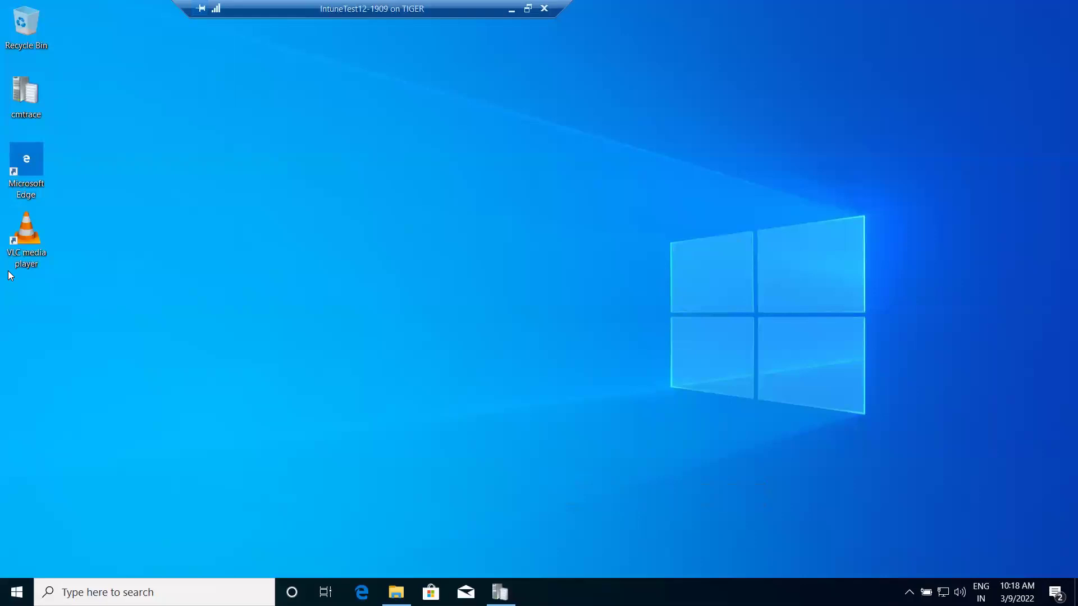
pyautogui.press('super+r')
pyautogui.write('appw')
pyautogui.press('Return')
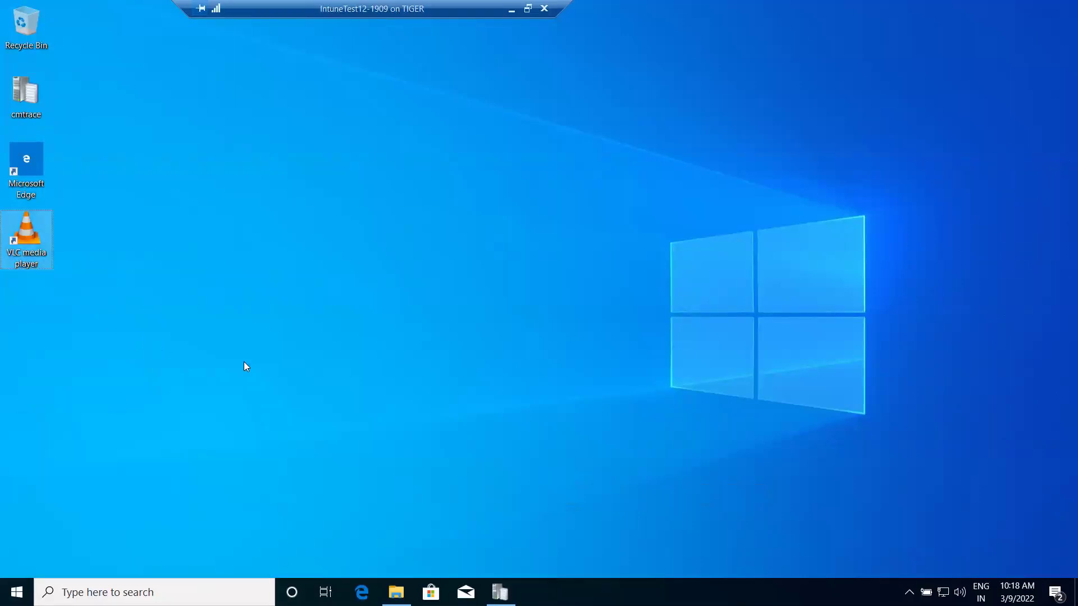
pyautogui.click(194, 180)
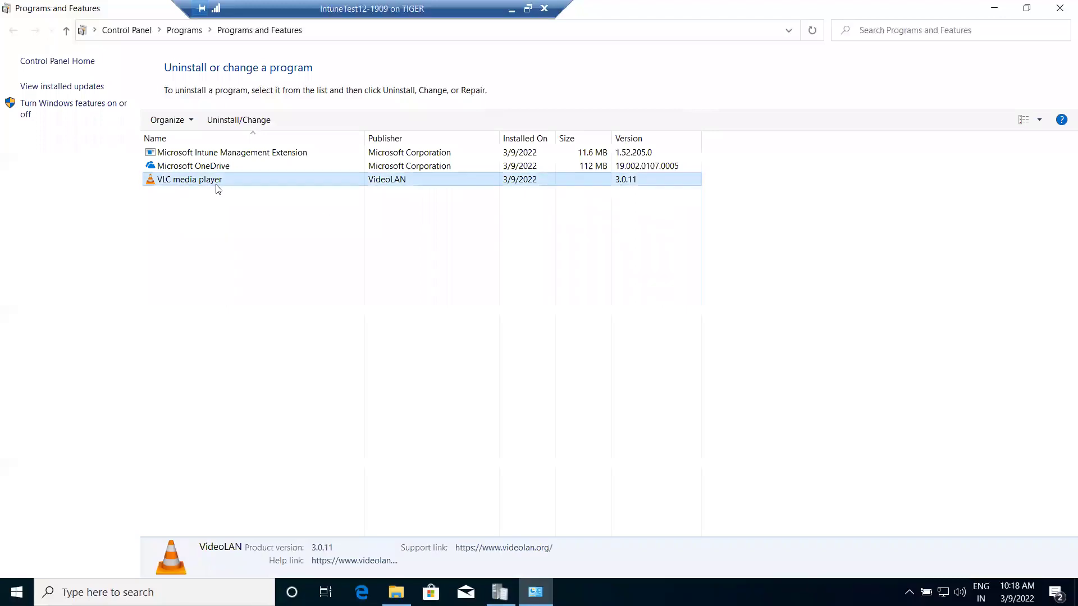
pyautogui.click(1060, 8)
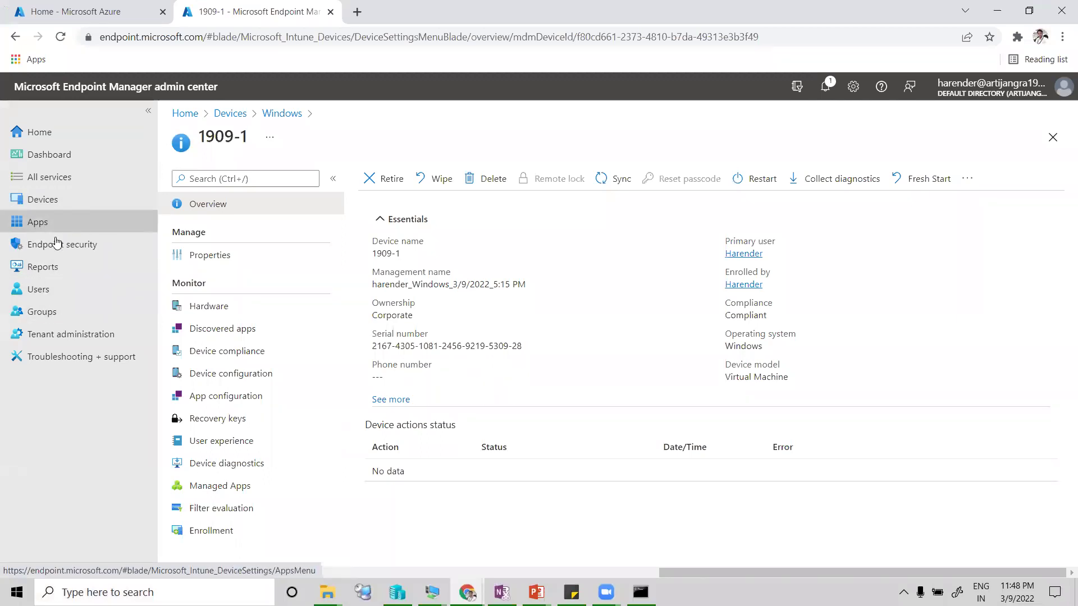
# In the Microsoft Endpoint Manager admin center, open the device install status of the Windows app VLC Player 3.0.11.
pyautogui.click(48, 221)
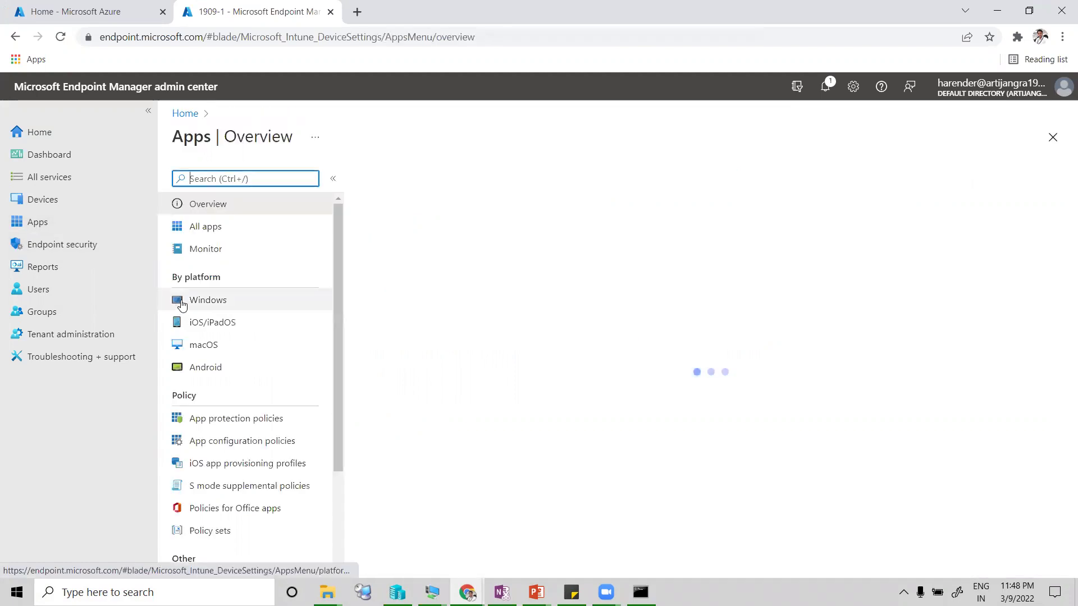
pyautogui.click(208, 300)
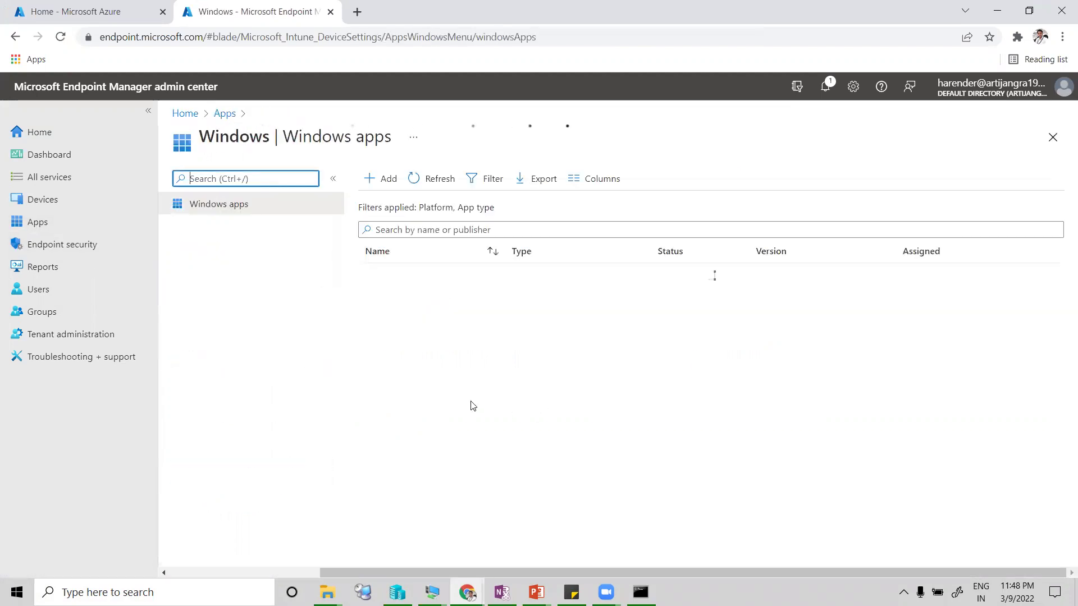
pyautogui.click(414, 274)
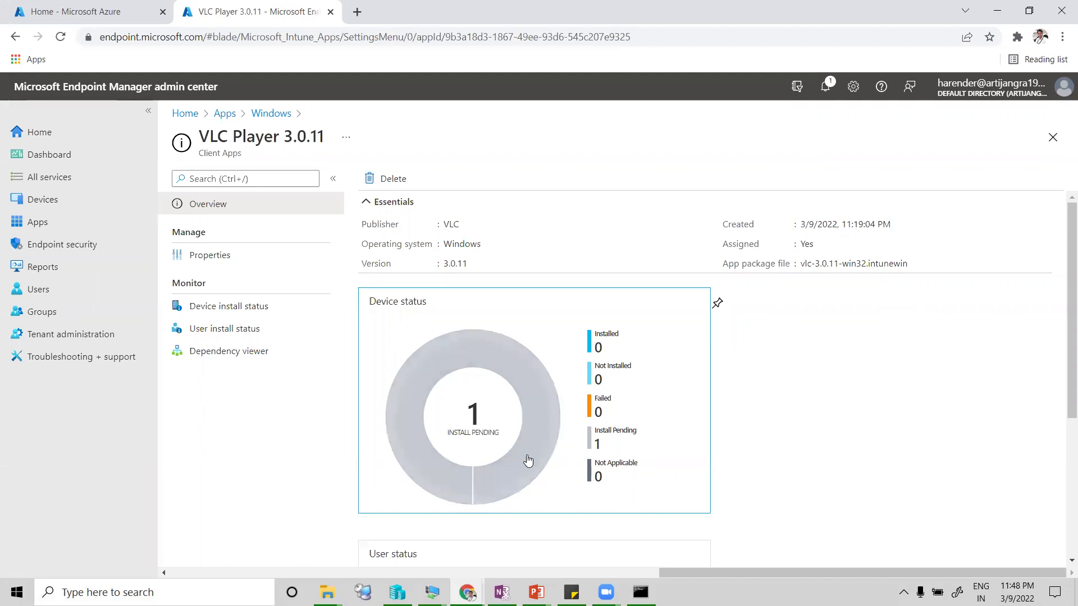
pyautogui.click(213, 308)
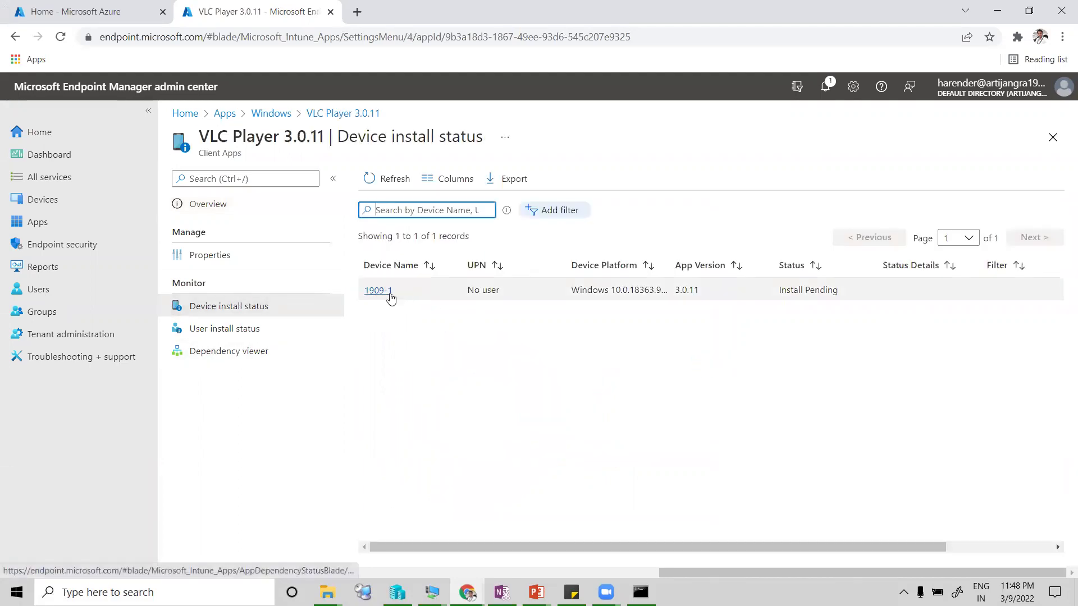
# Check the VLC Player install status reported for device 1909-1 and refresh the list.
pyautogui.moveTo(789, 289)
pyautogui.mouseDown()
pyautogui.moveTo(857, 290)
pyautogui.moveTo(779, 292)
pyautogui.mouseUp()
pyautogui.click(836, 290)
pyautogui.click(789, 290)
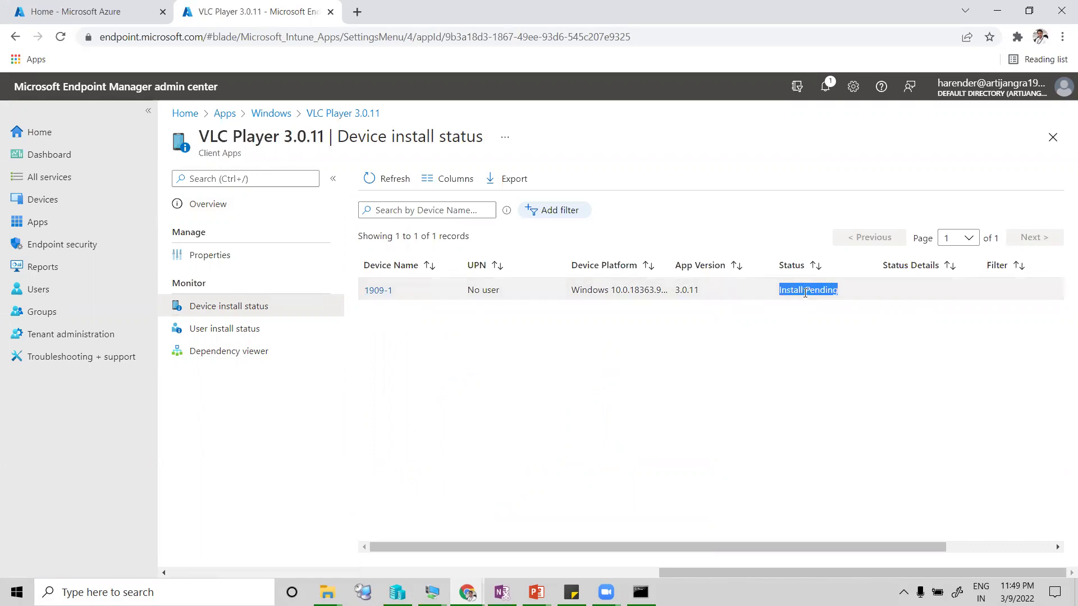
pyautogui.click(778, 444)
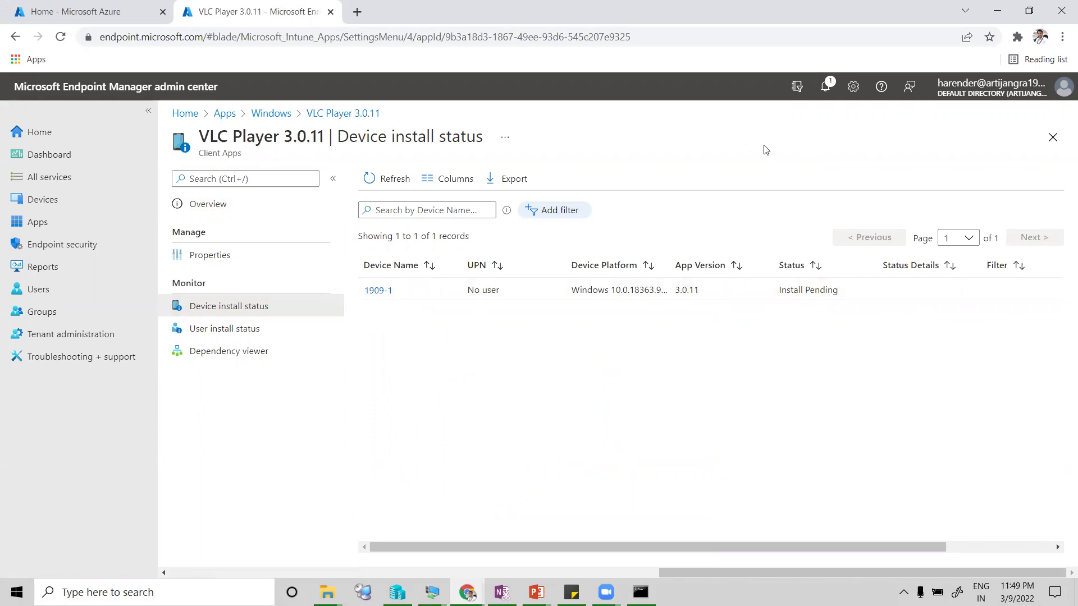
pyautogui.click(382, 178)
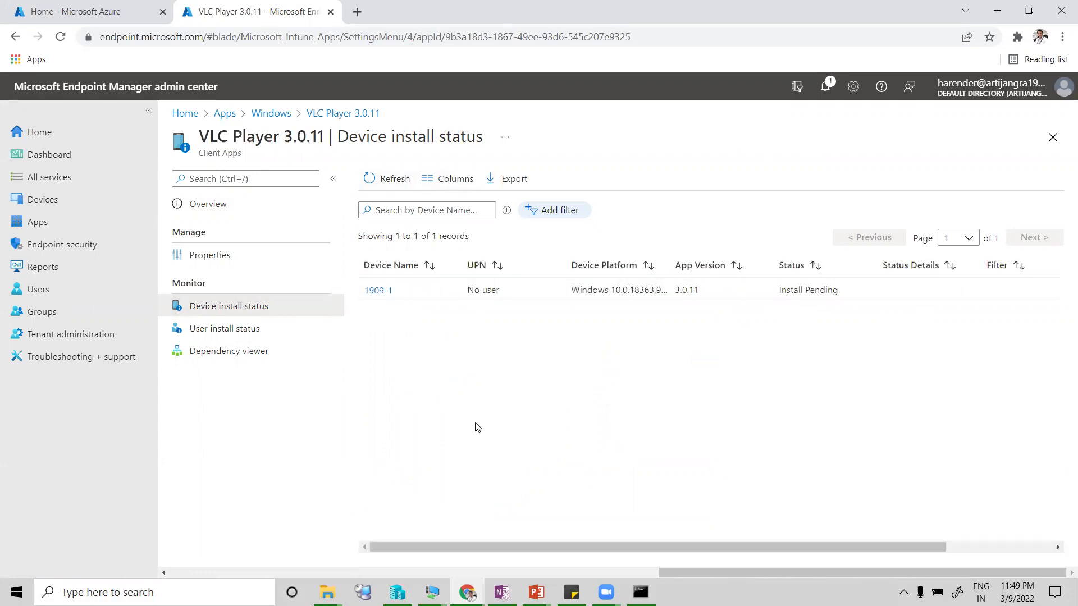